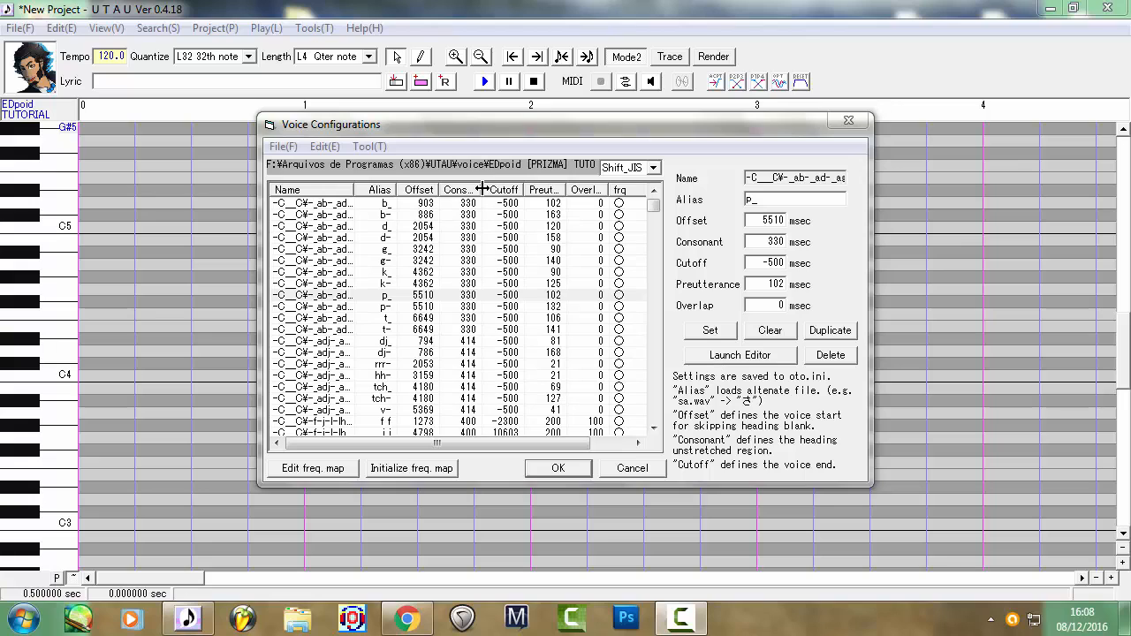
Look through the voicebank's oto entries, from the consonant-ending aliases to the Rentan_CV_VC aliases, and return to the start of the list
{"action": "left_click", "coordinate": [623, 238]}
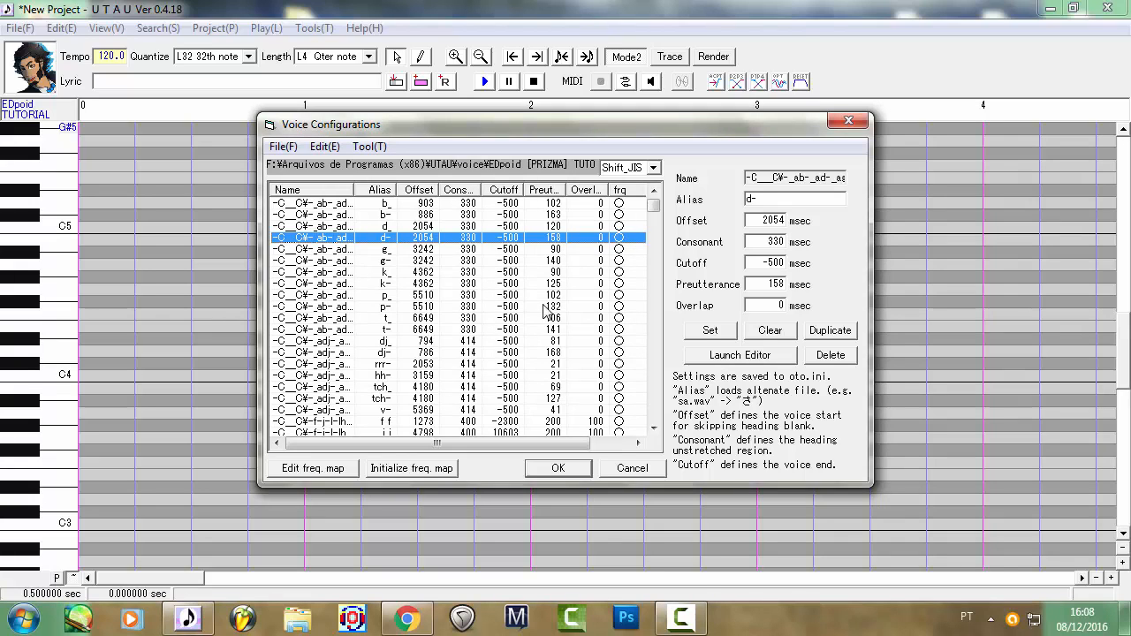
{"action": "scroll", "coordinate": [539, 305], "scroll_direction": "down", "scroll_amount": 5}
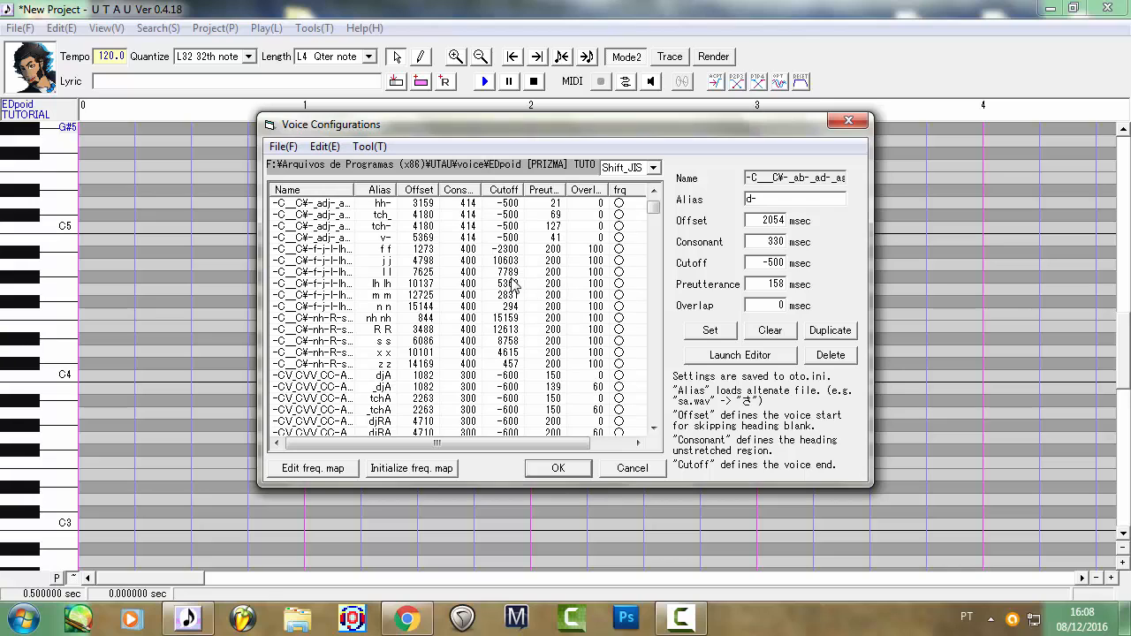
{"action": "scroll", "coordinate": [513, 283], "scroll_direction": "down", "scroll_amount": 1}
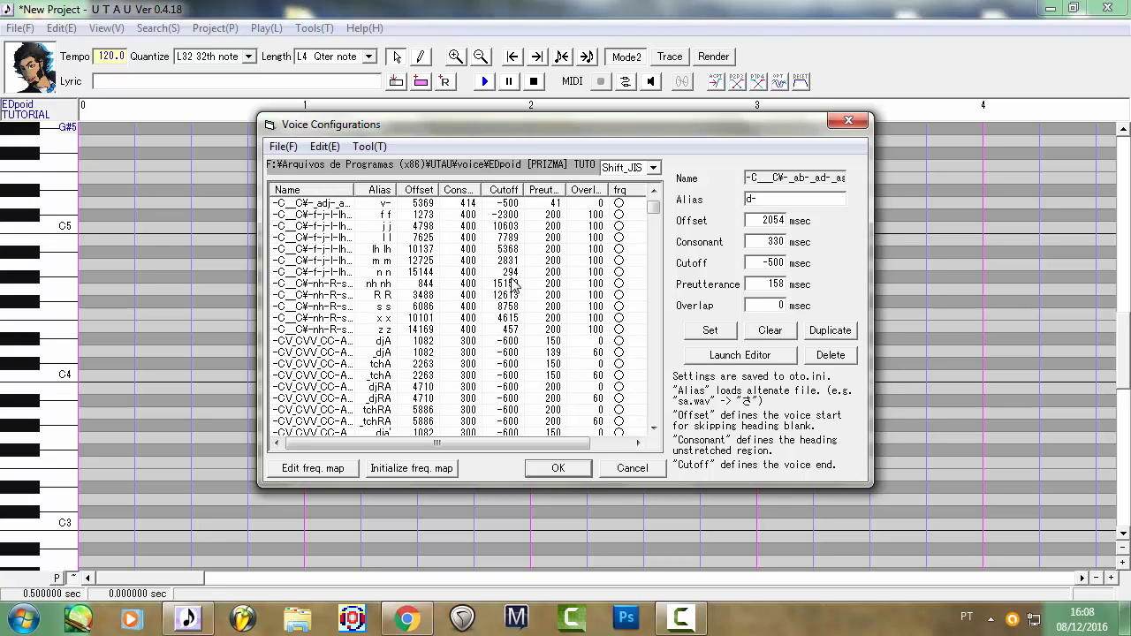
{"action": "scroll", "coordinate": [514, 283], "scroll_direction": "down", "scroll_amount": 15}
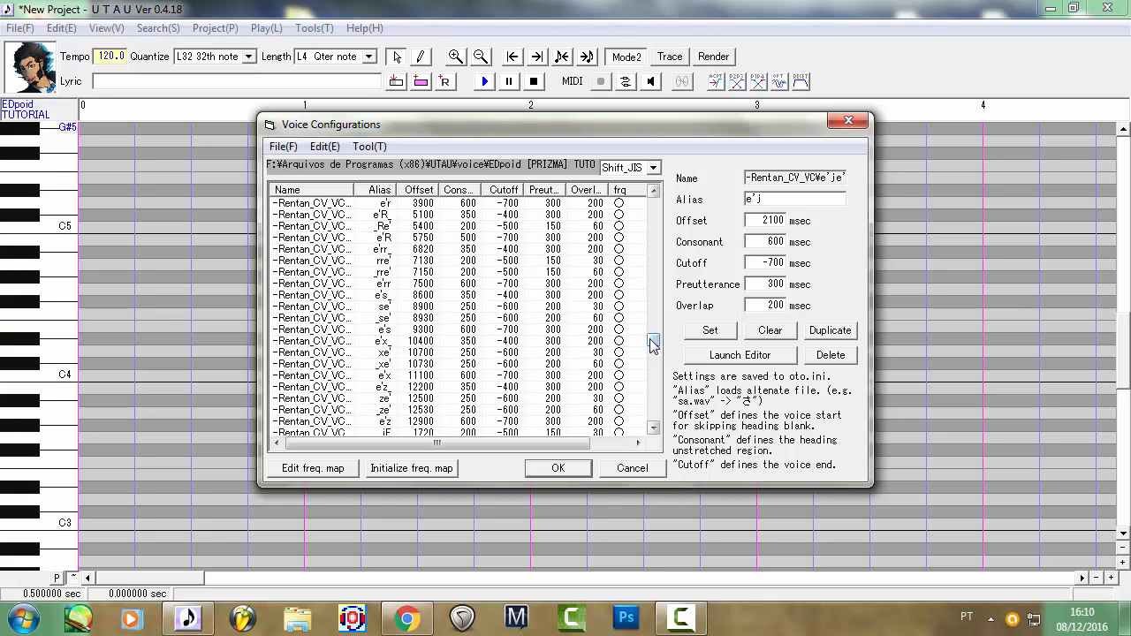
{"action": "left_click_drag", "start_coordinate": [654, 342], "coordinate": [654, 202]}
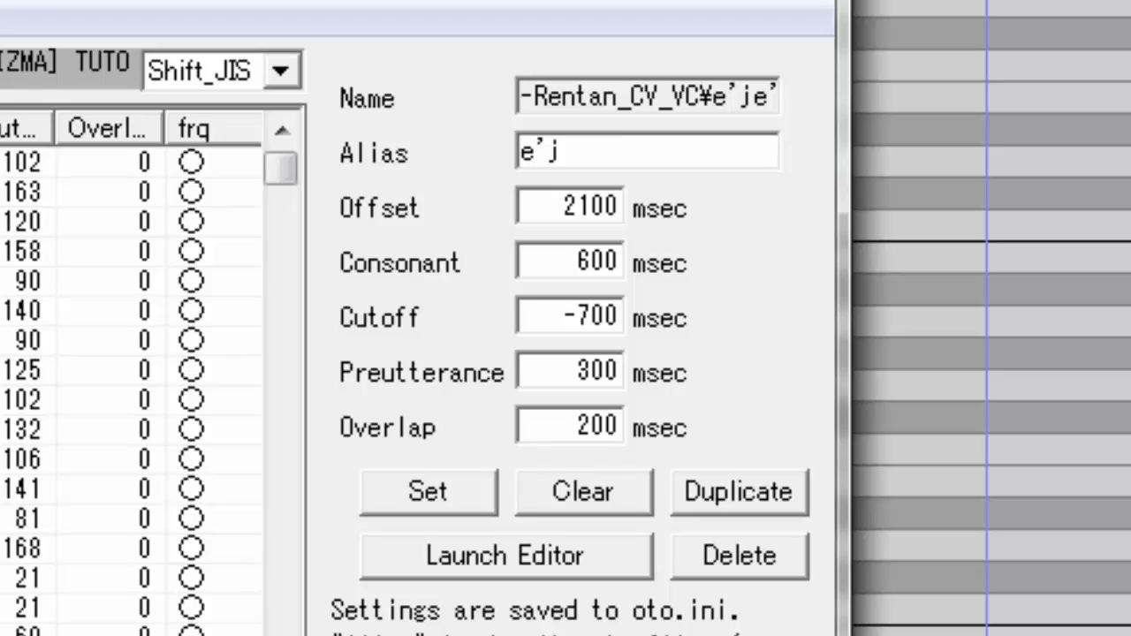
{"action": "key", "text": "Down"}
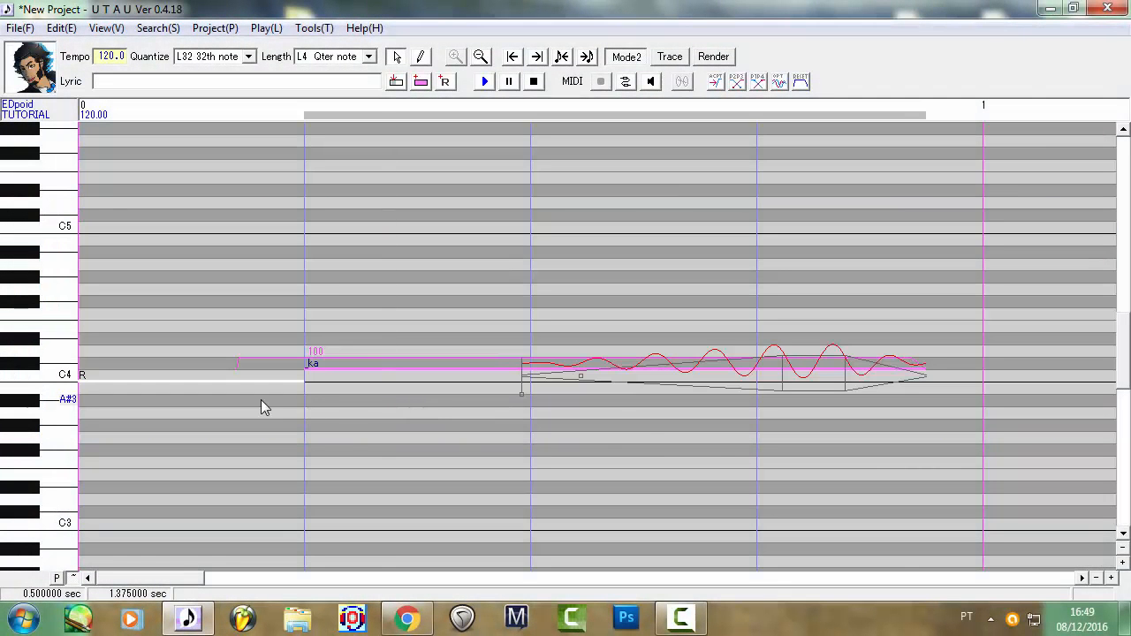
Examine how the _ka note and its envelope sit against the preceding rest on the piano roll, selecting and deselecting the notes
{"action": "key", "text": "ctrl+a"}
{"action": "left_click", "coordinate": [346, 431]}
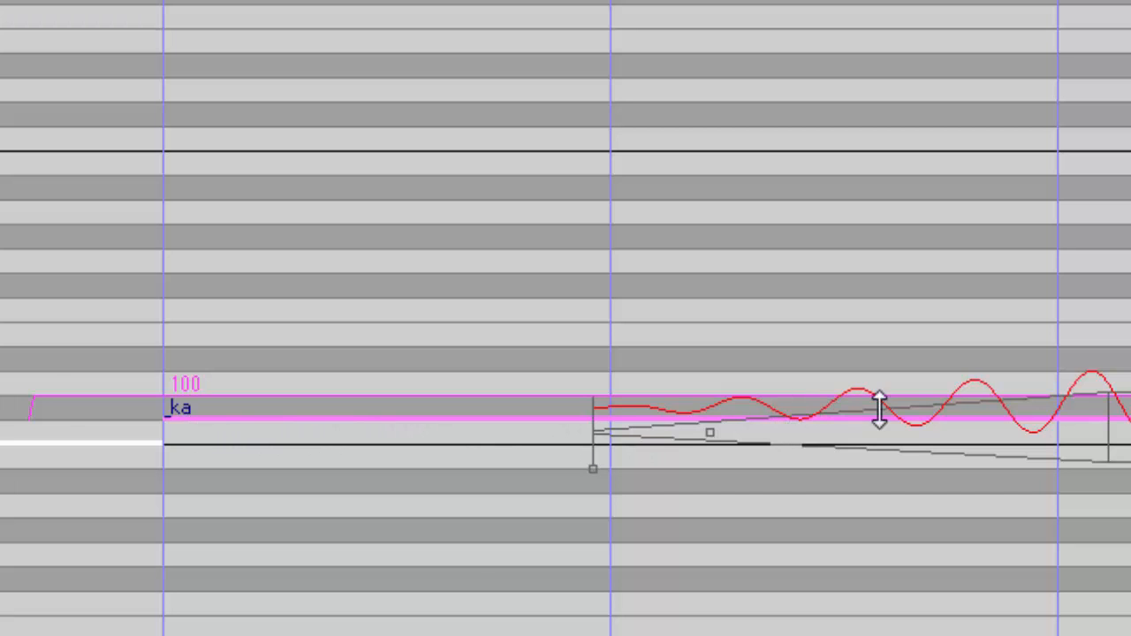
{"action": "left_click", "coordinate": [76, 469]}
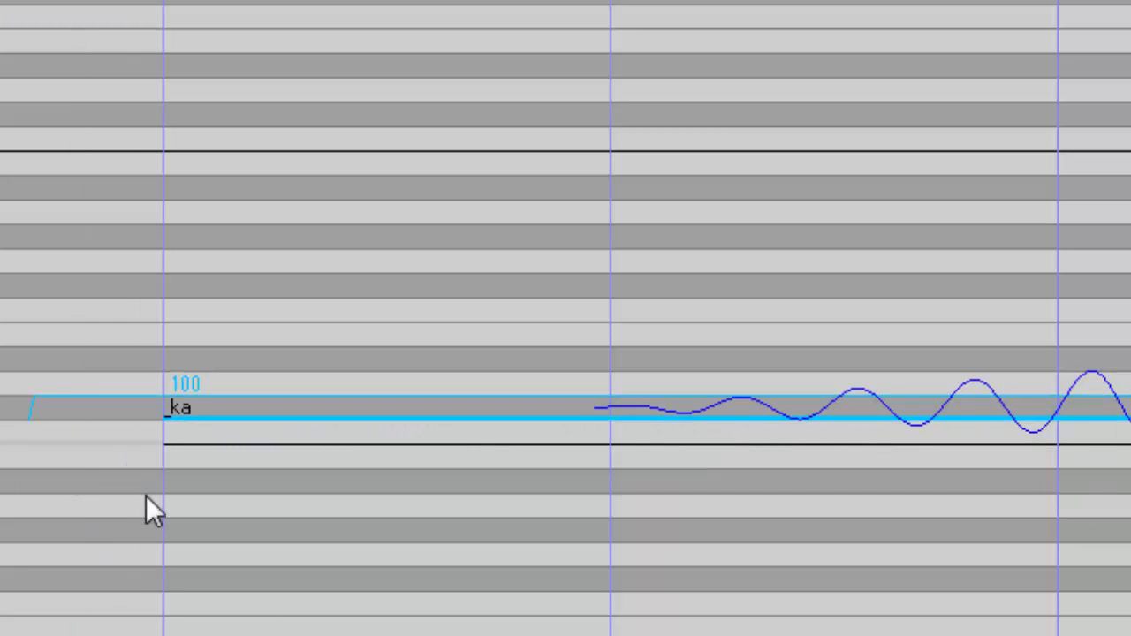
{"action": "left_click_drag", "start_coordinate": [146, 497], "coordinate": [204, 497]}
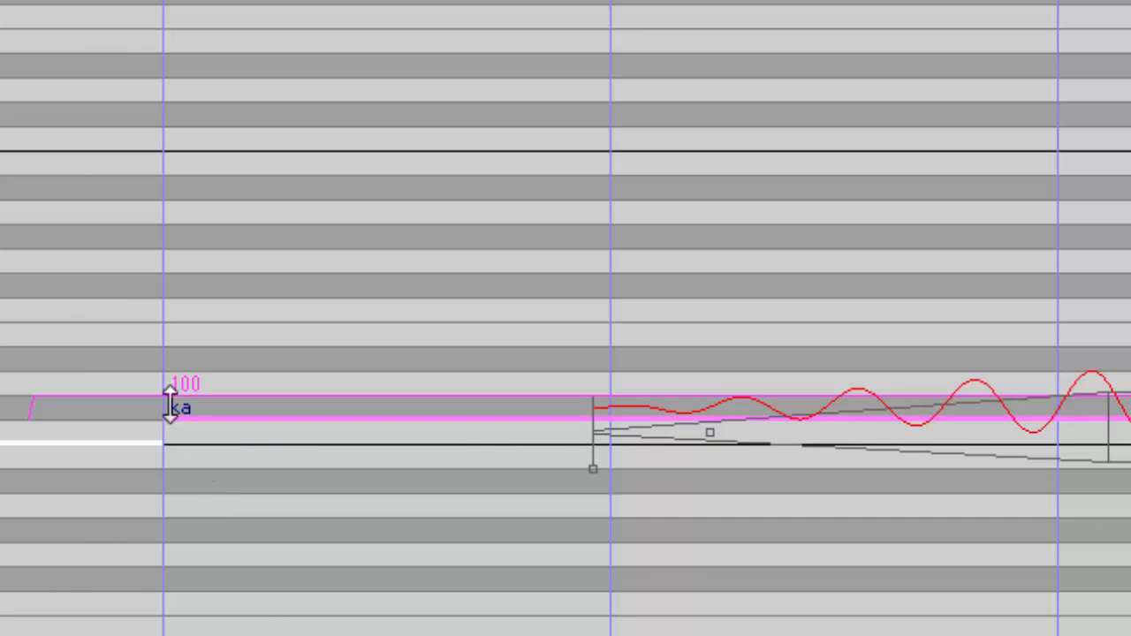
{"action": "left_click", "coordinate": [130, 541]}
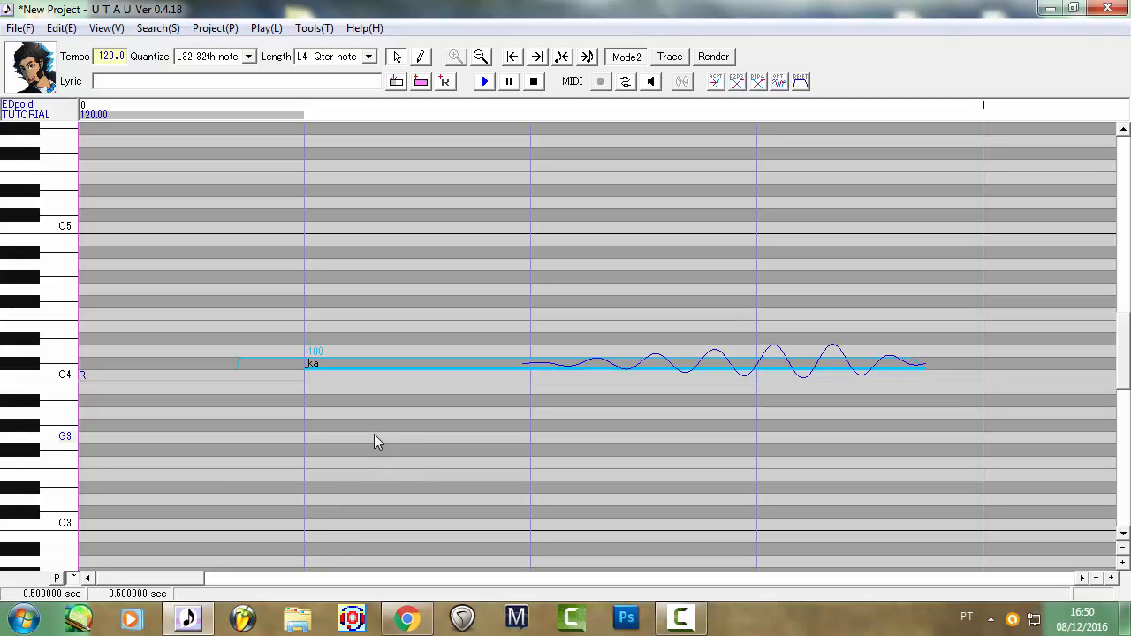
{"action": "left_click", "coordinate": [368, 369]}
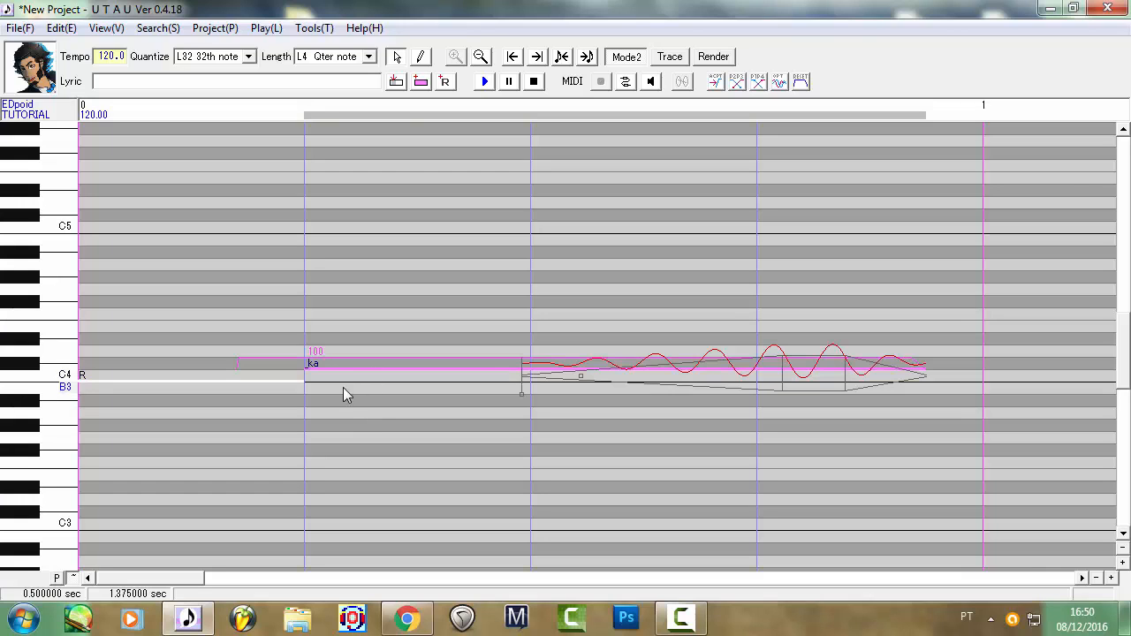
{"action": "left_click", "coordinate": [349, 409]}
{"action": "key", "text": "ctrl+a"}
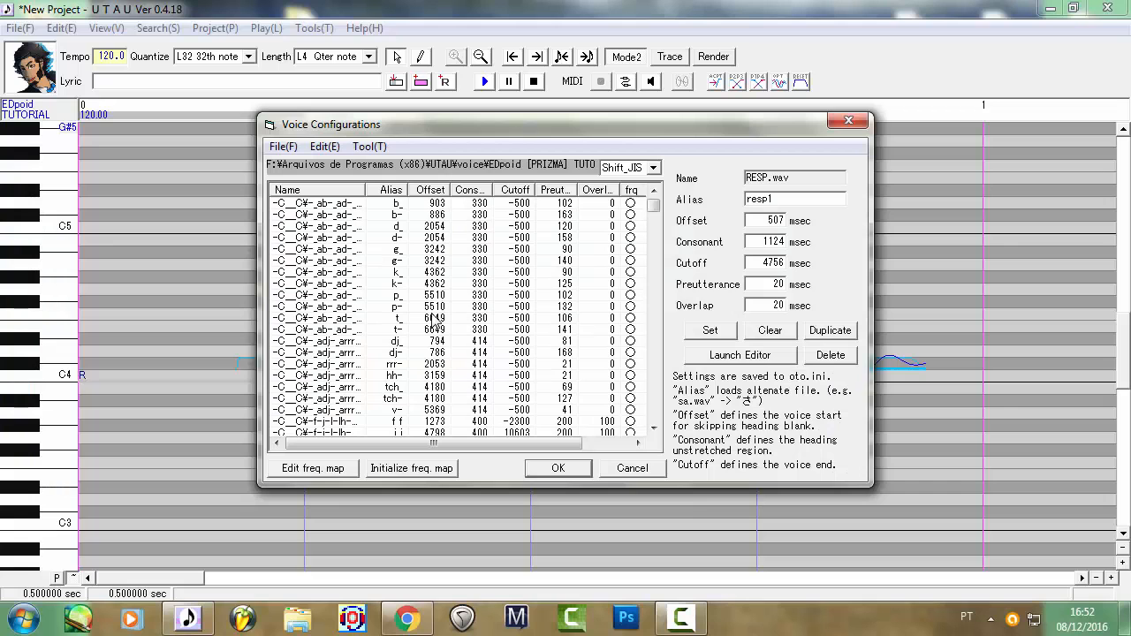
Open the b_ alias in the waveform editor and shift its offset to 898 ms, keeping the parameter values in view
{"action": "left_click", "coordinate": [433, 205]}
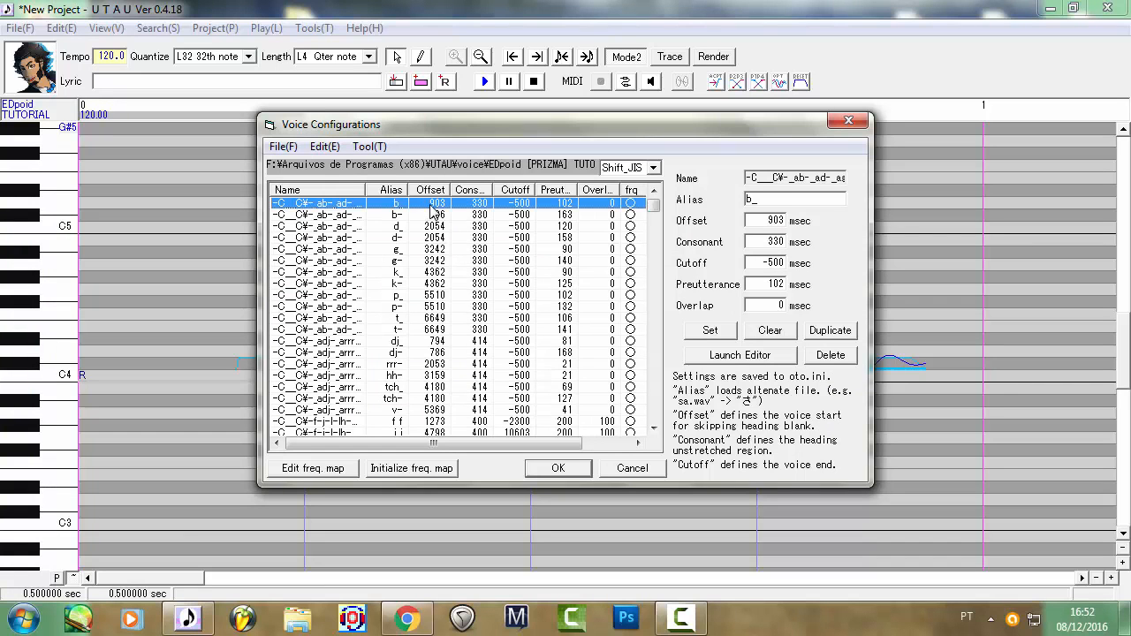
{"action": "double_click", "coordinate": [431, 205]}
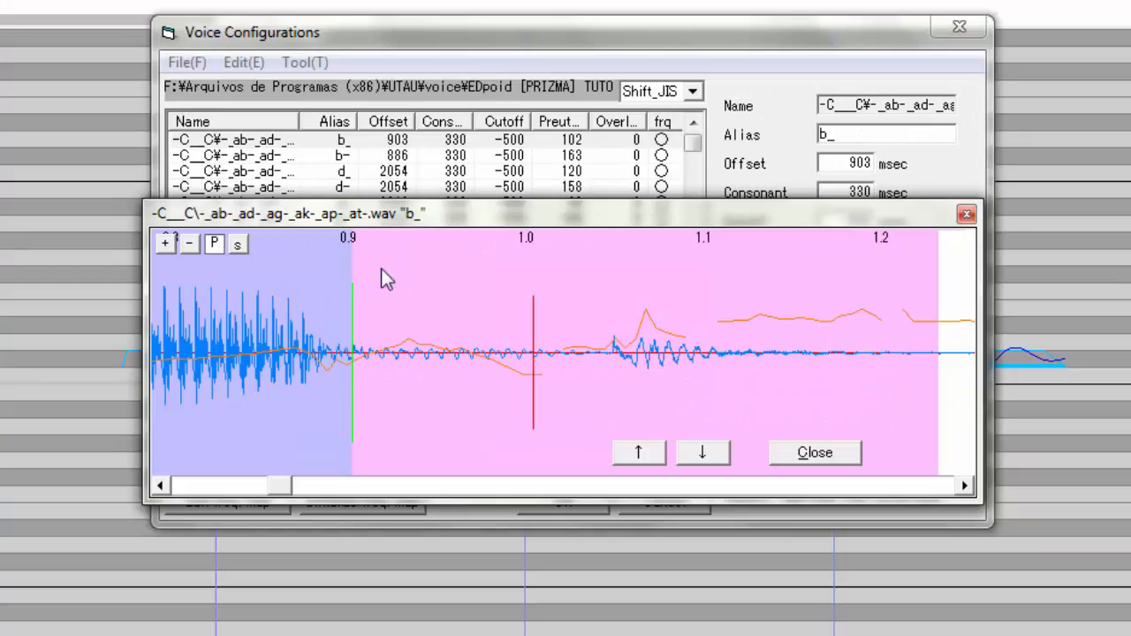
{"action": "mouse_move", "coordinate": [345, 245]}
{"action": "left_mouse_down"}
{"action": "mouse_move", "coordinate": [383, 245]}
{"action": "mouse_move", "coordinate": [324, 253]}
{"action": "mouse_move", "coordinate": [342, 252]}
{"action": "left_mouse_up"}
{"action": "left_click_drag", "start_coordinate": [450, 220], "coordinate": [443, 343]}
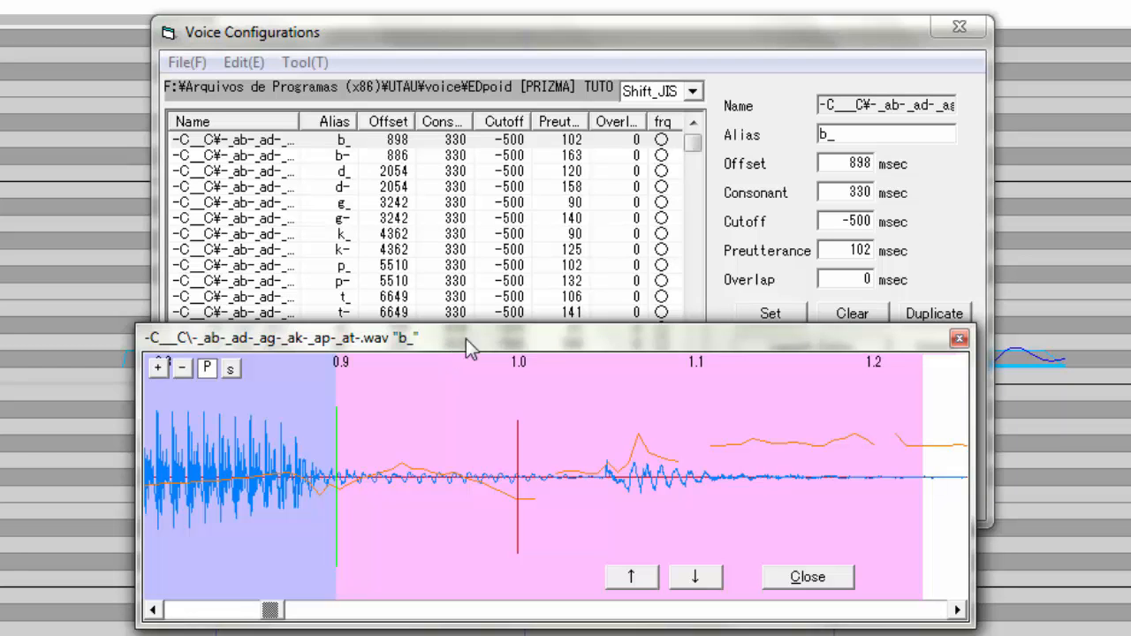
{"action": "left_click_drag", "start_coordinate": [492, 338], "coordinate": [502, 234]}
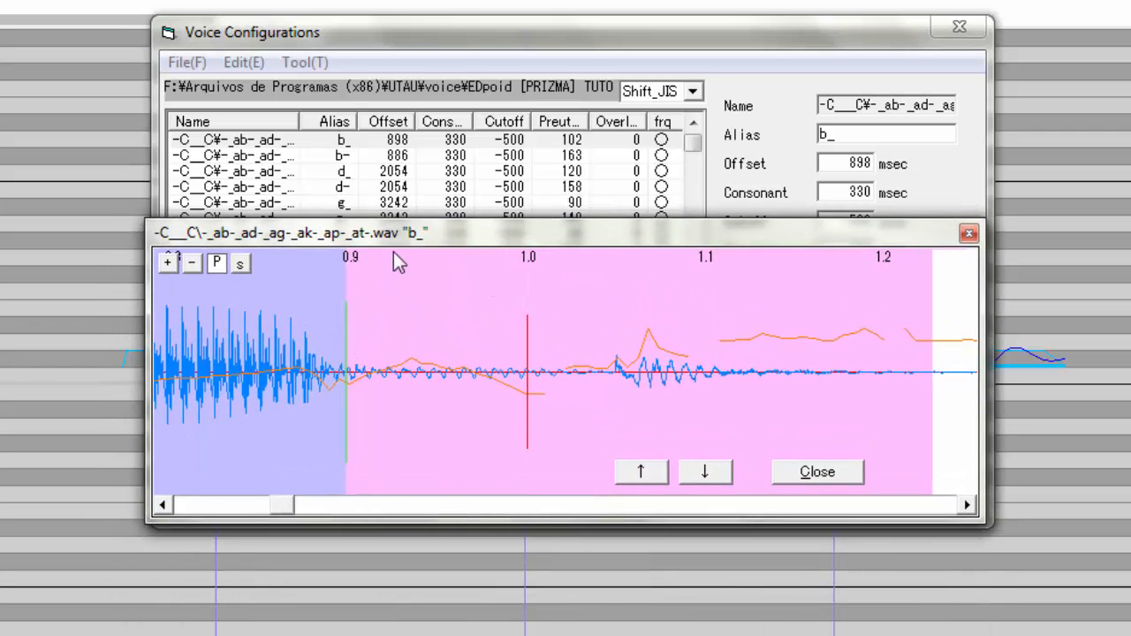
{"action": "left_click_drag", "start_coordinate": [479, 229], "coordinate": [459, 490]}
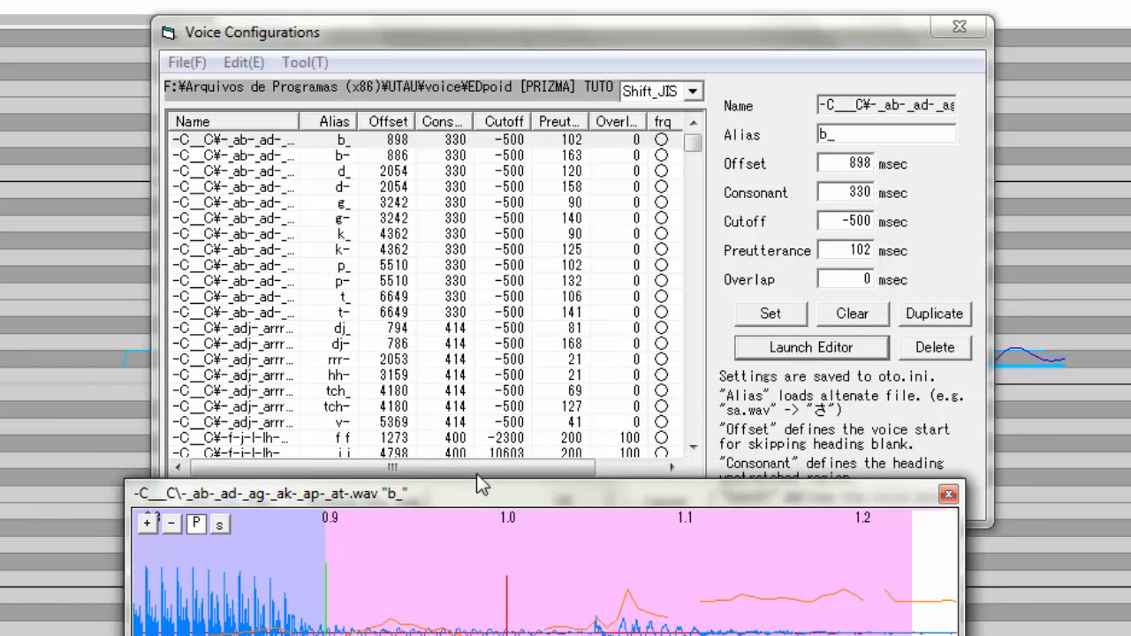
{"action": "left_click_drag", "start_coordinate": [477, 486], "coordinate": [483, 211]}
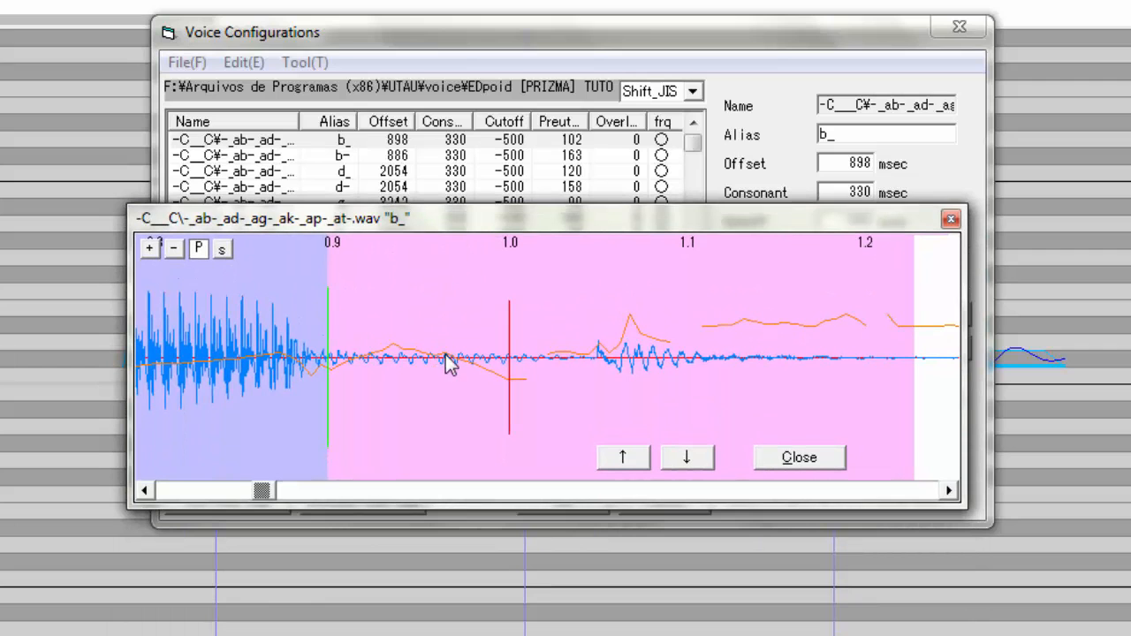
{"action": "left_click_drag", "start_coordinate": [611, 221], "coordinate": [664, 302]}
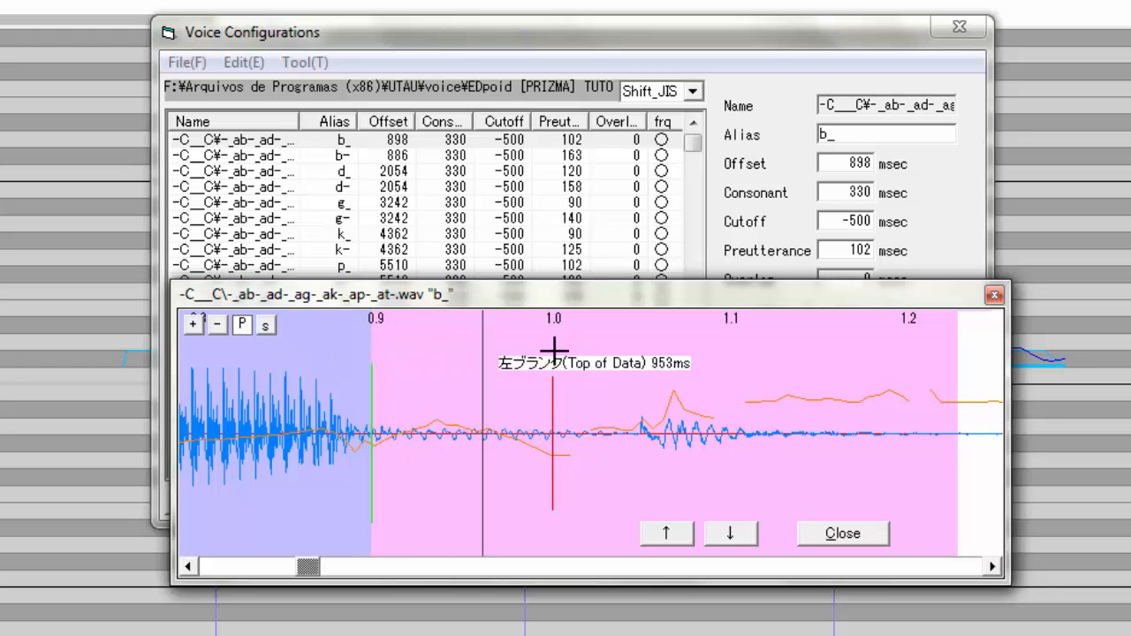
Try the b_ offset at the consonant burst, 1049 ms, and bring it back to 899 ms
{"action": "left_click", "coordinate": [636, 355]}
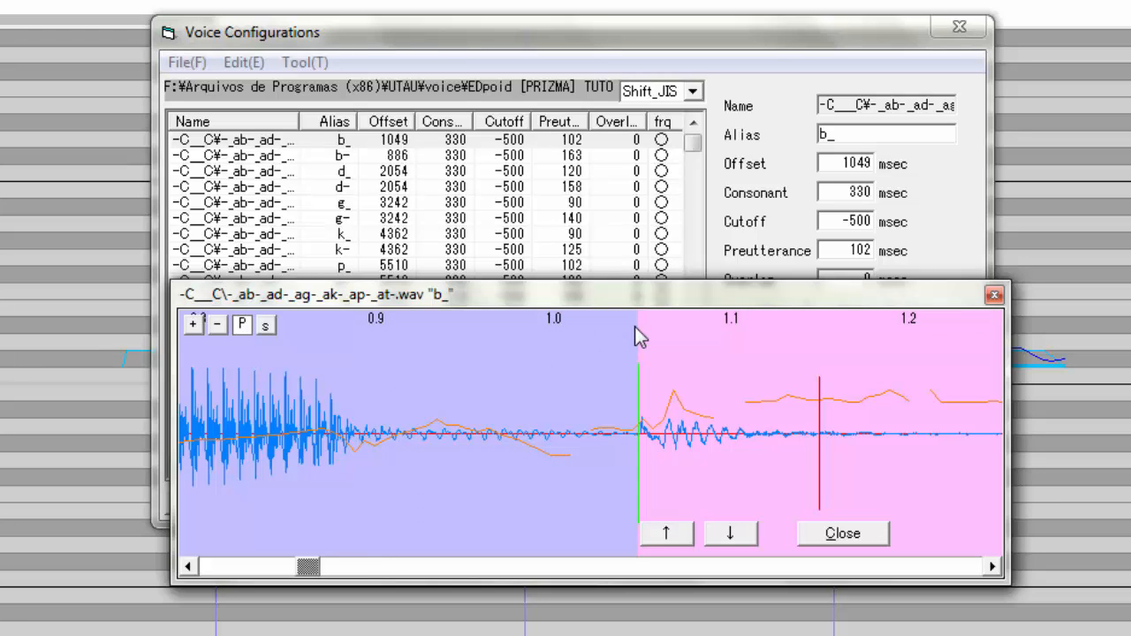
{"action": "mouse_move", "coordinate": [640, 320]}
{"action": "left_mouse_down"}
{"action": "mouse_move", "coordinate": [354, 323]}
{"action": "mouse_move", "coordinate": [372, 327]}
{"action": "left_mouse_up"}
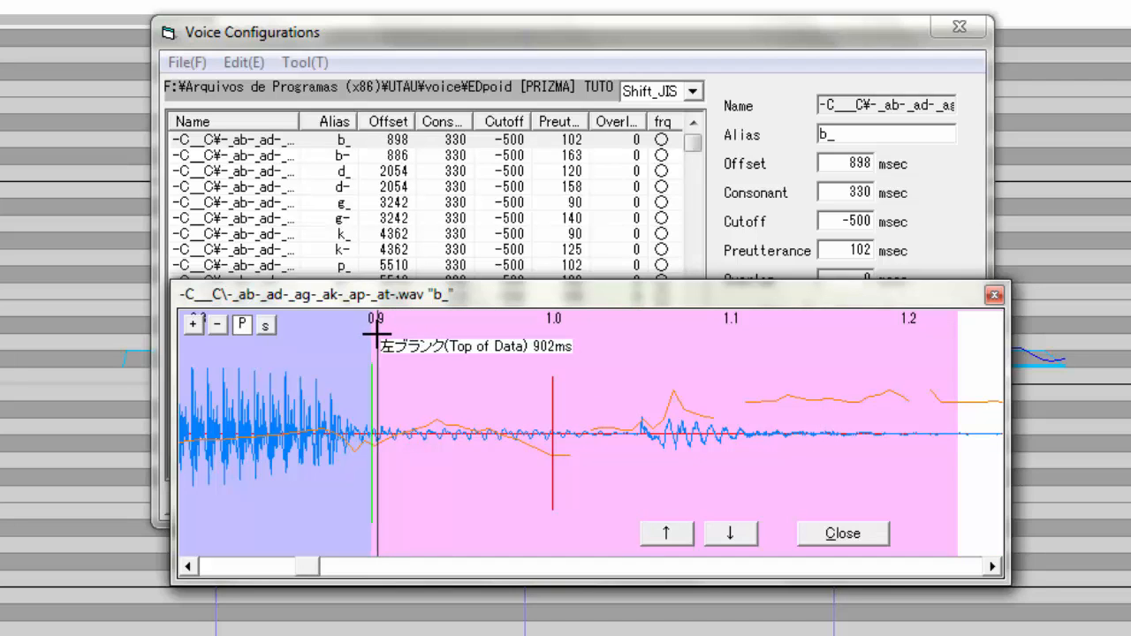
{"action": "left_click", "coordinate": [379, 329]}
{"action": "left_click_drag", "start_coordinate": [371, 318], "coordinate": [372, 323]}
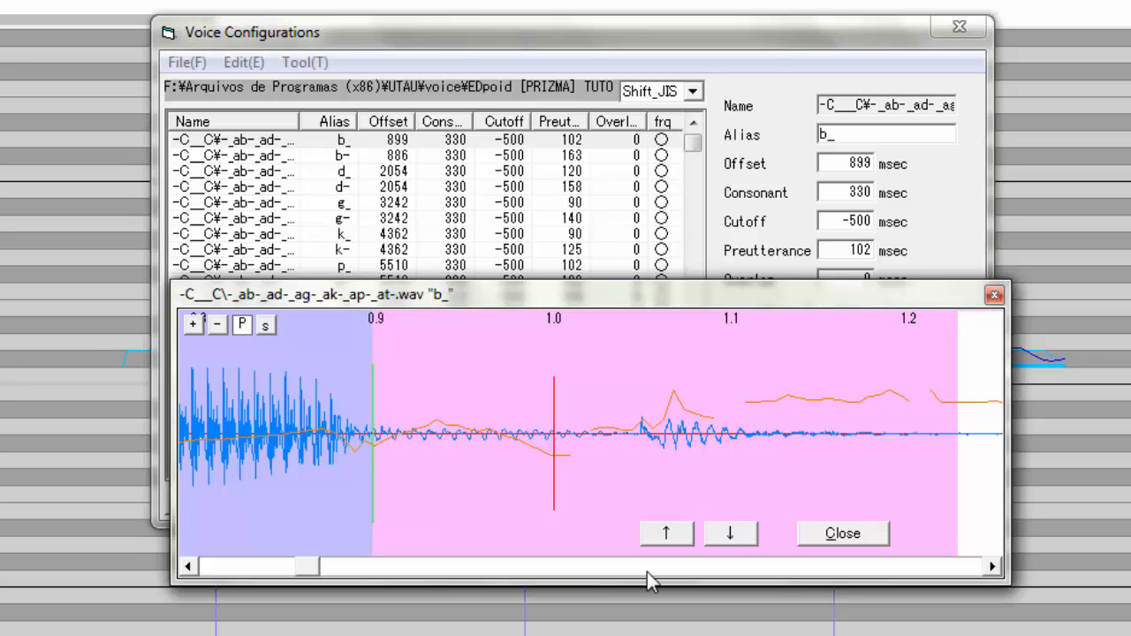
Set the b_ offset to 904 ms, just after the vowel ends, and close the waveform editor
{"action": "left_click_drag", "start_coordinate": [562, 302], "coordinate": [533, 194]}
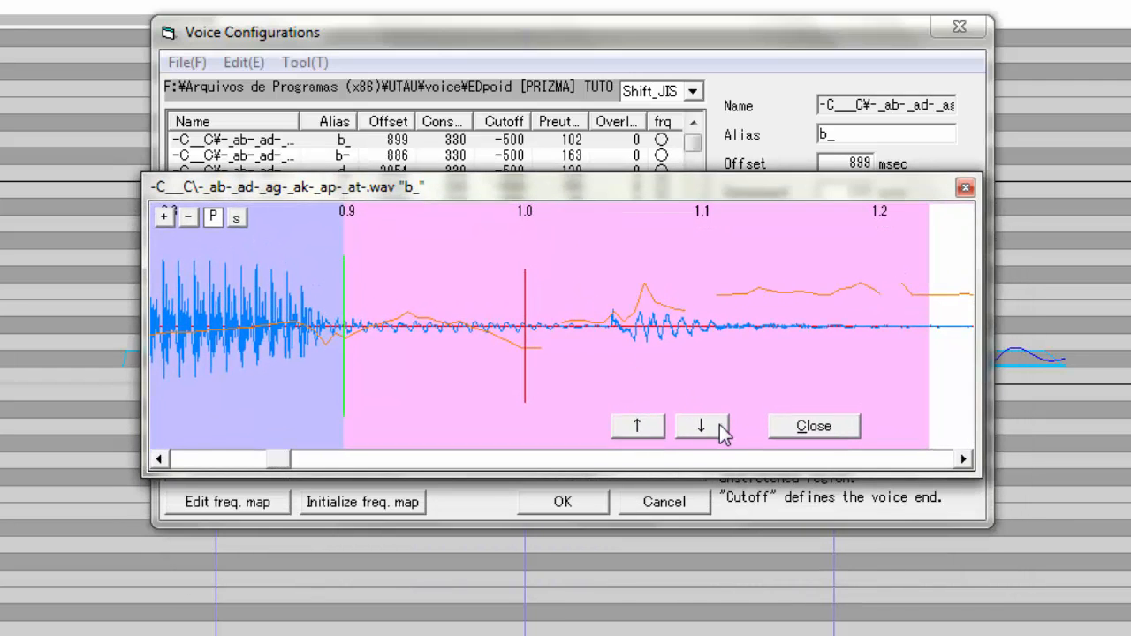
{"action": "left_click_drag", "start_coordinate": [343, 213], "coordinate": [220, 218]}
{"action": "left_click_drag", "start_coordinate": [365, 229], "coordinate": [352, 228]}
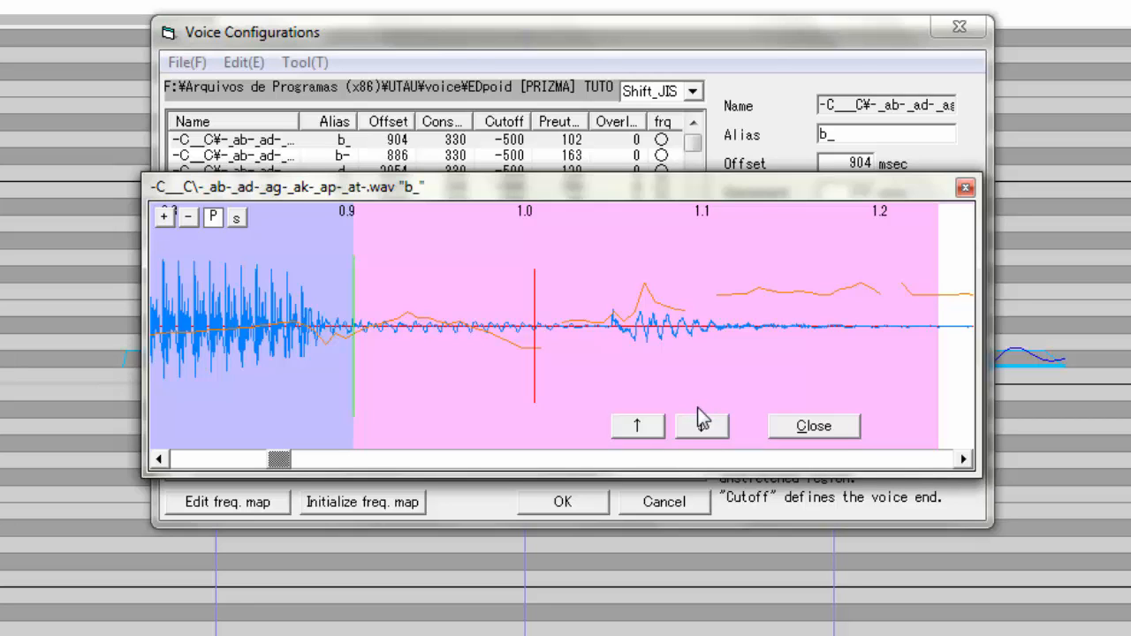
{"action": "left_click", "coordinate": [966, 189]}
Examine the waveforms of the d_, g_ and p_ aliases one by one, checking where offset and preutterance sit
{"action": "left_click", "coordinate": [410, 172]}
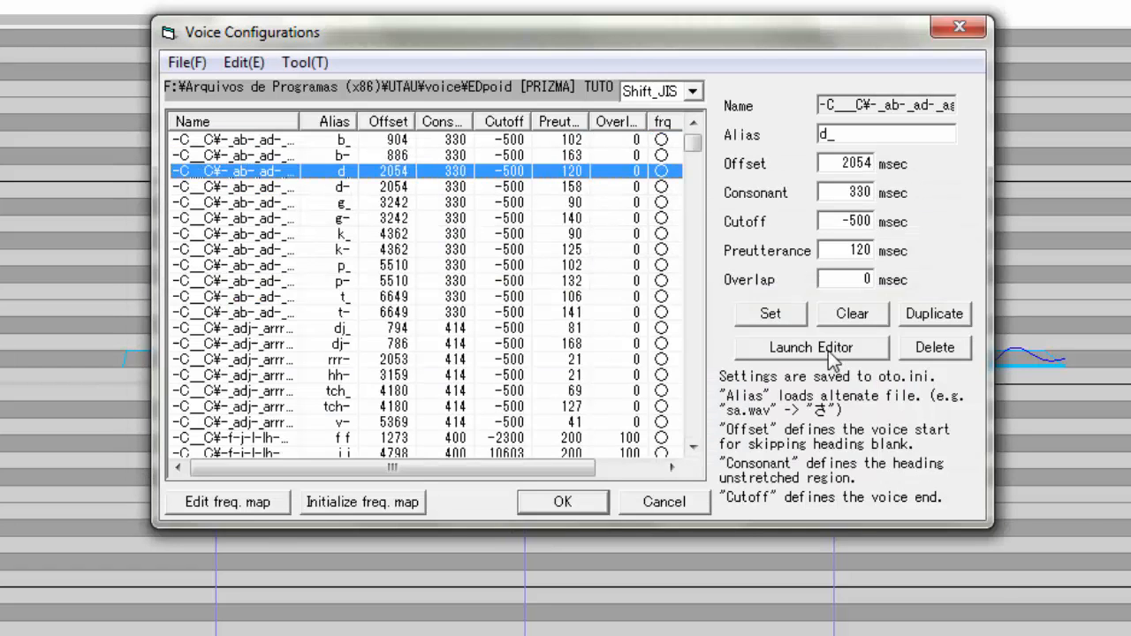
{"action": "left_click", "coordinate": [811, 346]}
{"action": "left_click_drag", "start_coordinate": [546, 392], "coordinate": [553, 190]}
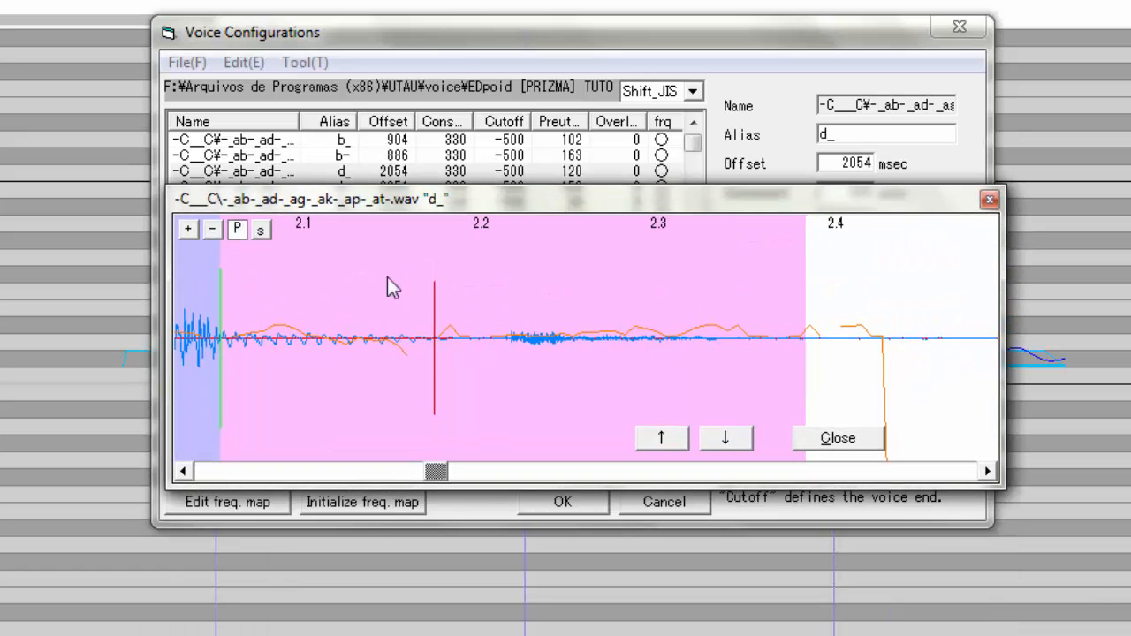
{"action": "left_click", "coordinate": [988, 202]}
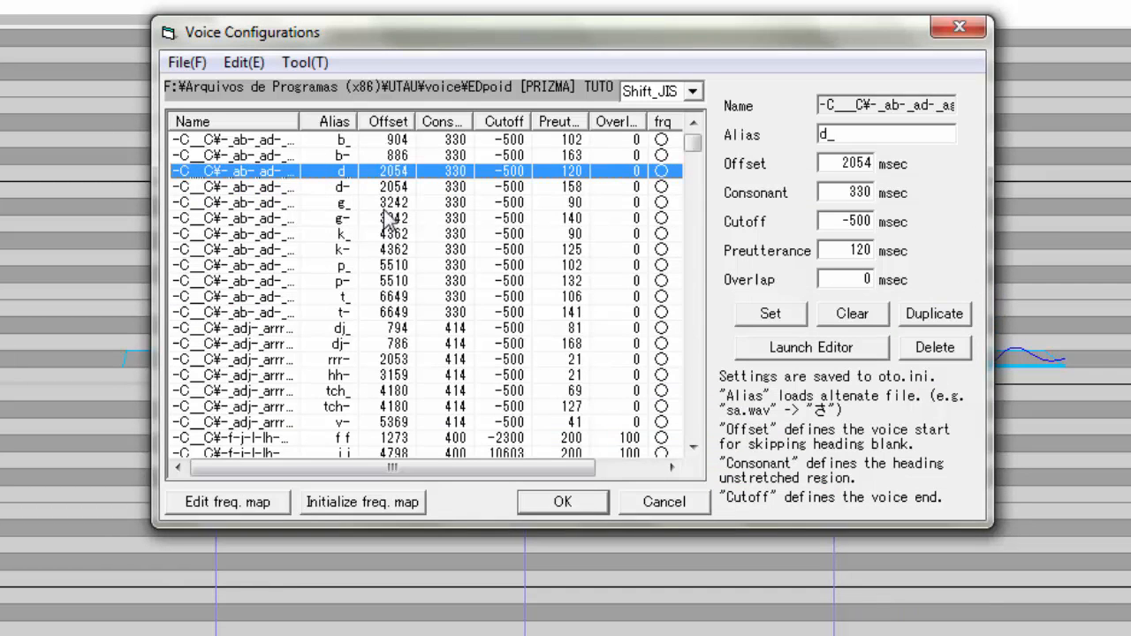
{"action": "left_click", "coordinate": [416, 202]}
{"action": "left_click", "coordinate": [767, 348]}
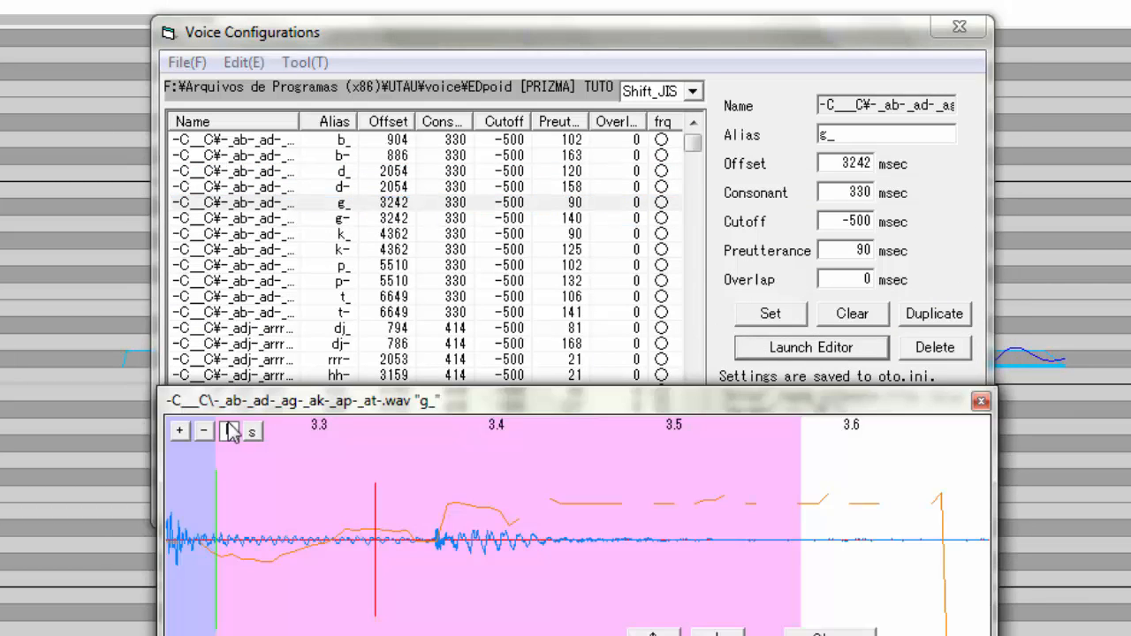
{"action": "left_click", "coordinate": [981, 402]}
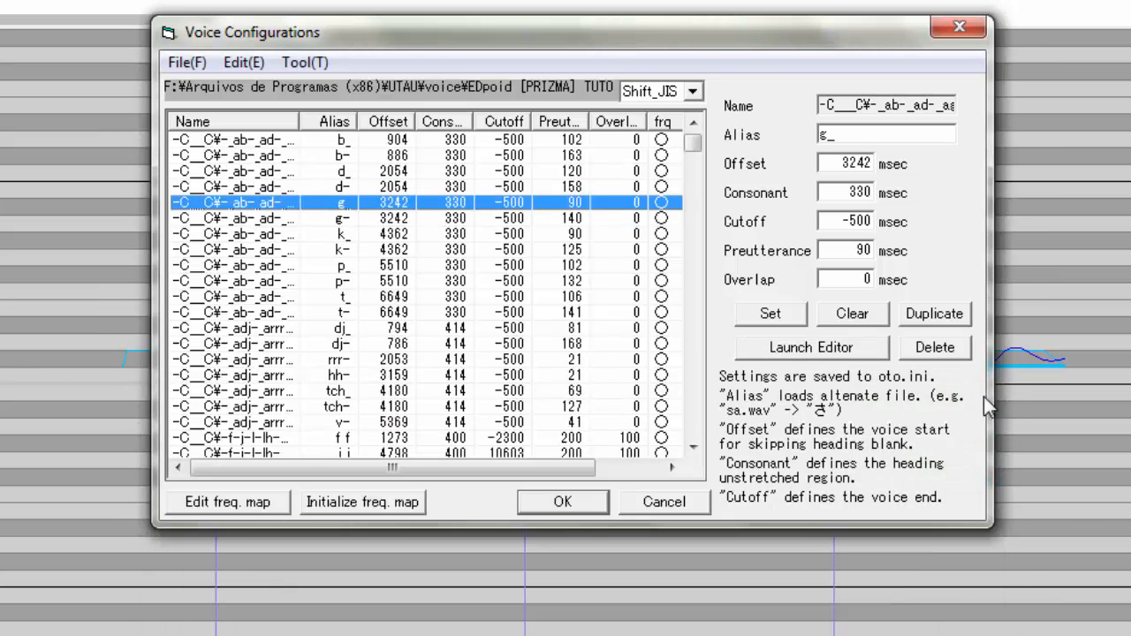
{"action": "left_click", "coordinate": [374, 268]}
{"action": "left_click", "coordinate": [814, 347]}
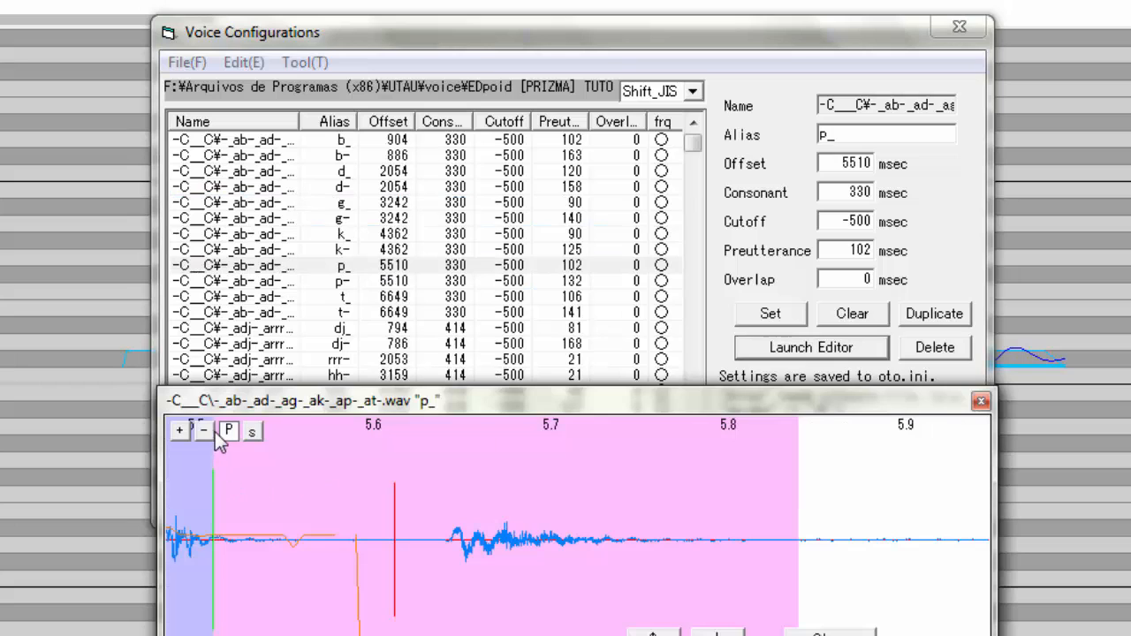
{"action": "left_click", "coordinate": [981, 402]}
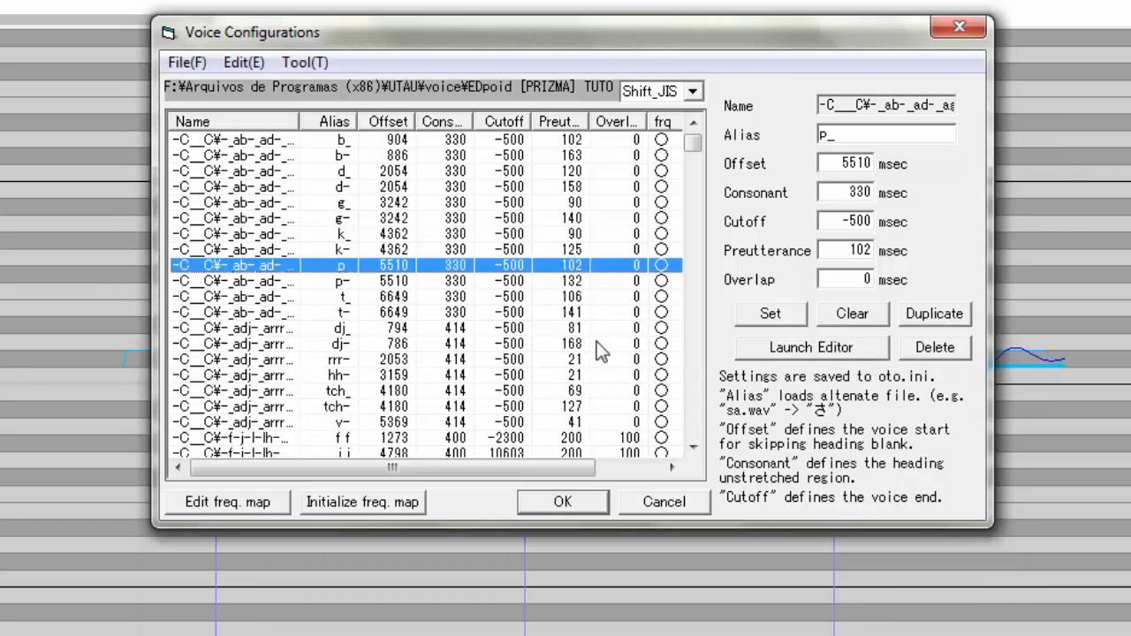
Open the b- alias in the waveform editor and compare its preutterance position with that of b_
{"action": "left_click", "coordinate": [369, 157]}
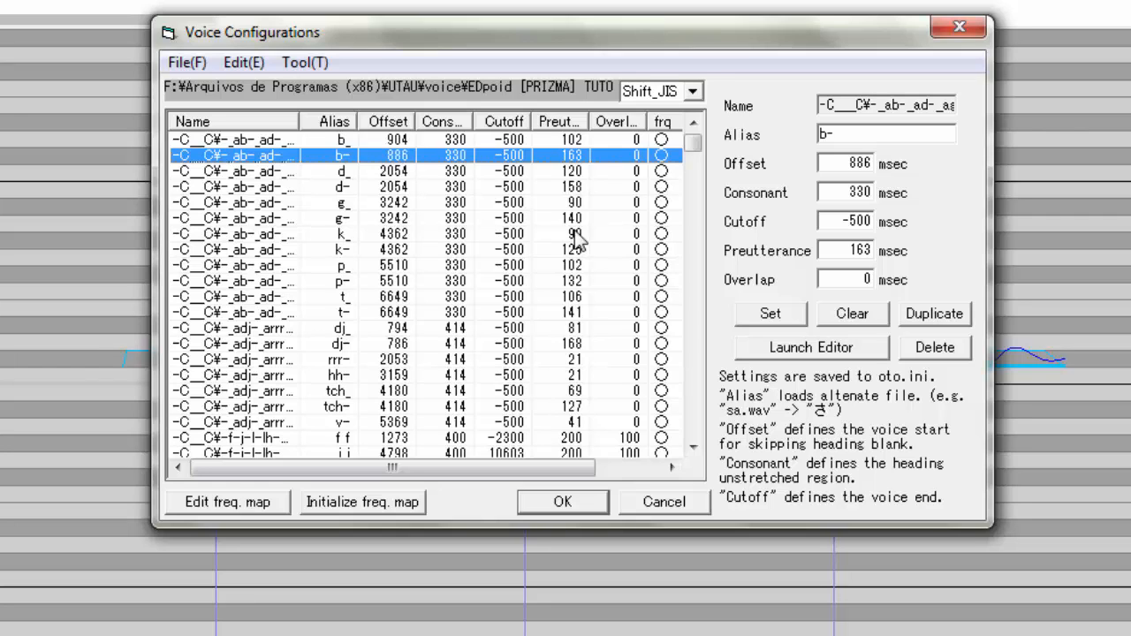
{"action": "left_click", "coordinate": [801, 354]}
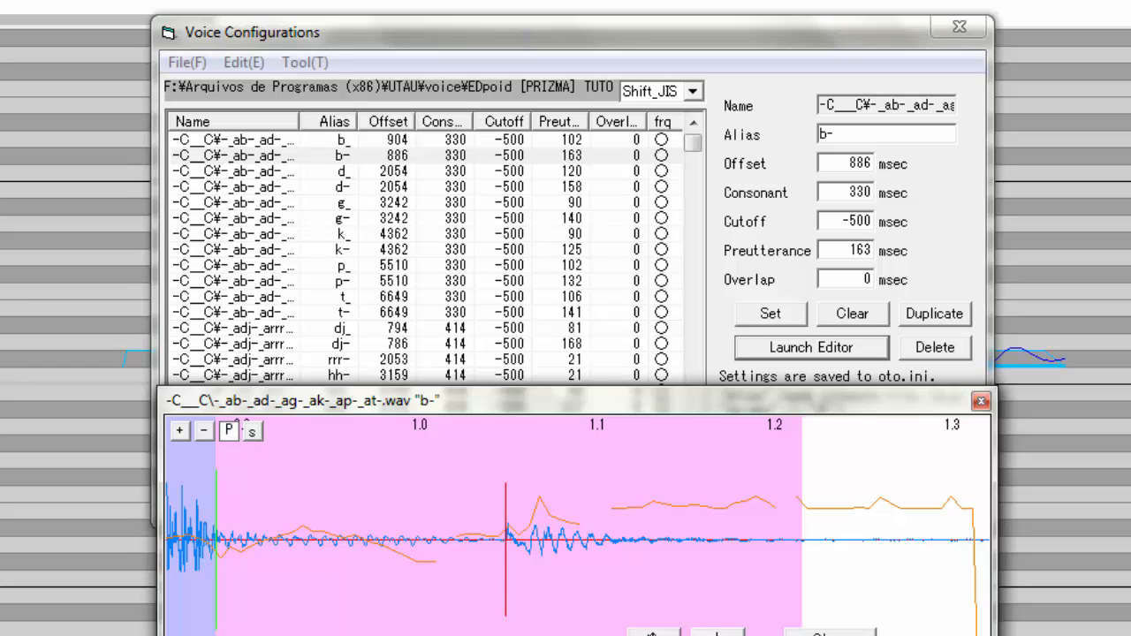
{"action": "left_click", "coordinate": [654, 632]}
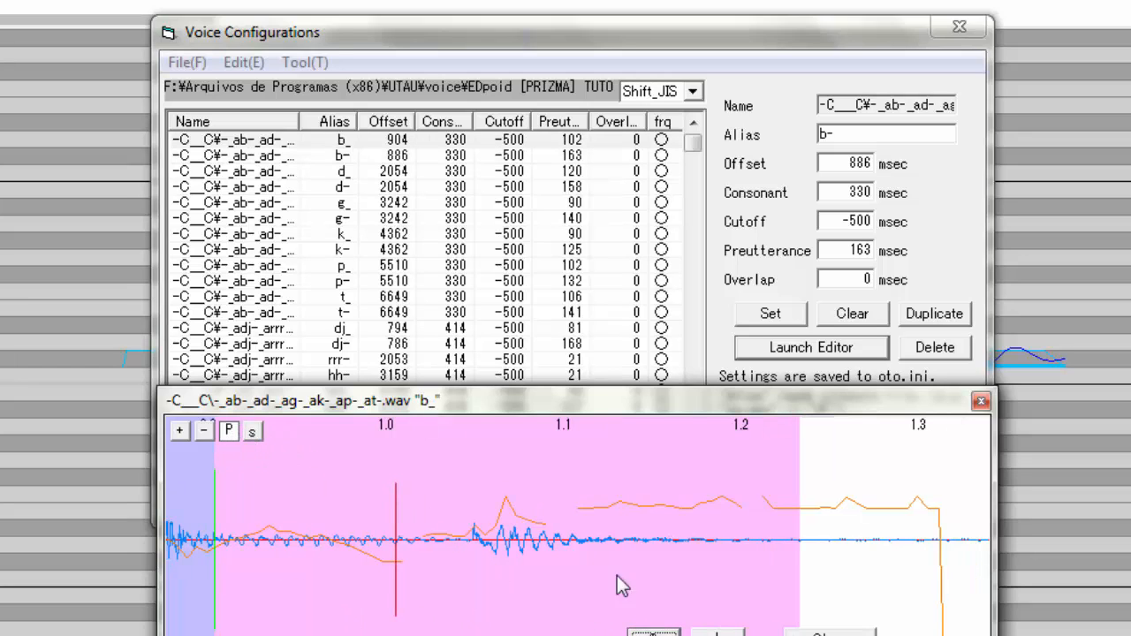
{"action": "left_click", "coordinate": [703, 631]}
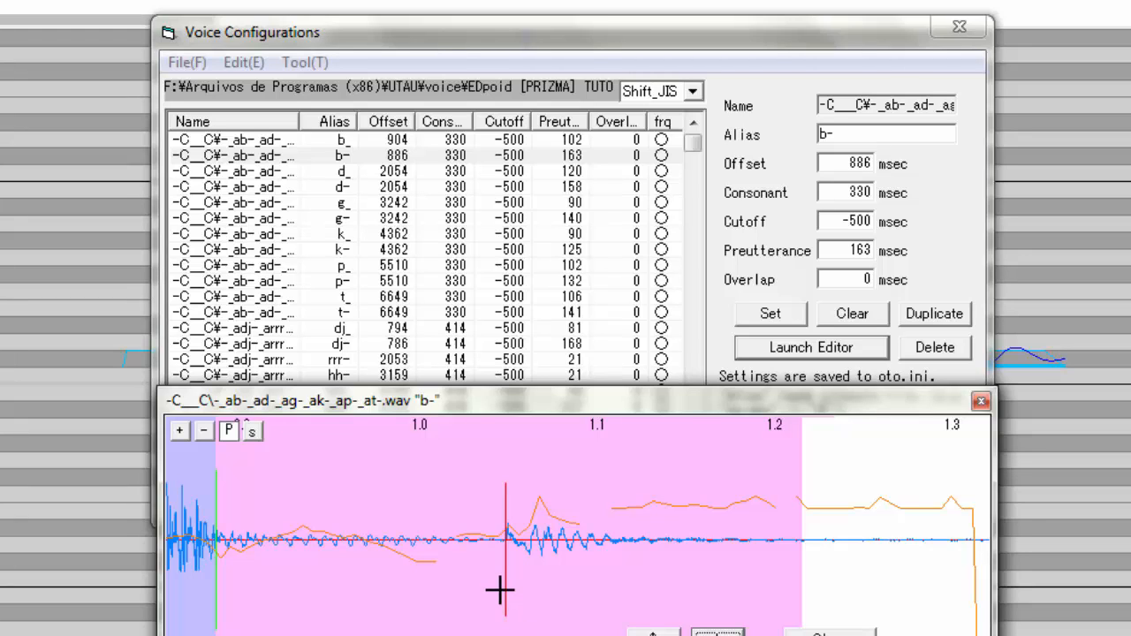
Compare the preutterance positions of b_ and b- by switching between their waveforms in the editor
{"action": "mouse_move", "coordinate": [507, 593]}
{"action": "left_mouse_down"}
{"action": "mouse_move", "coordinate": [479, 594]}
{"action": "mouse_move", "coordinate": [506, 596]}
{"action": "left_mouse_up"}
{"action": "key", "text": "Up"}
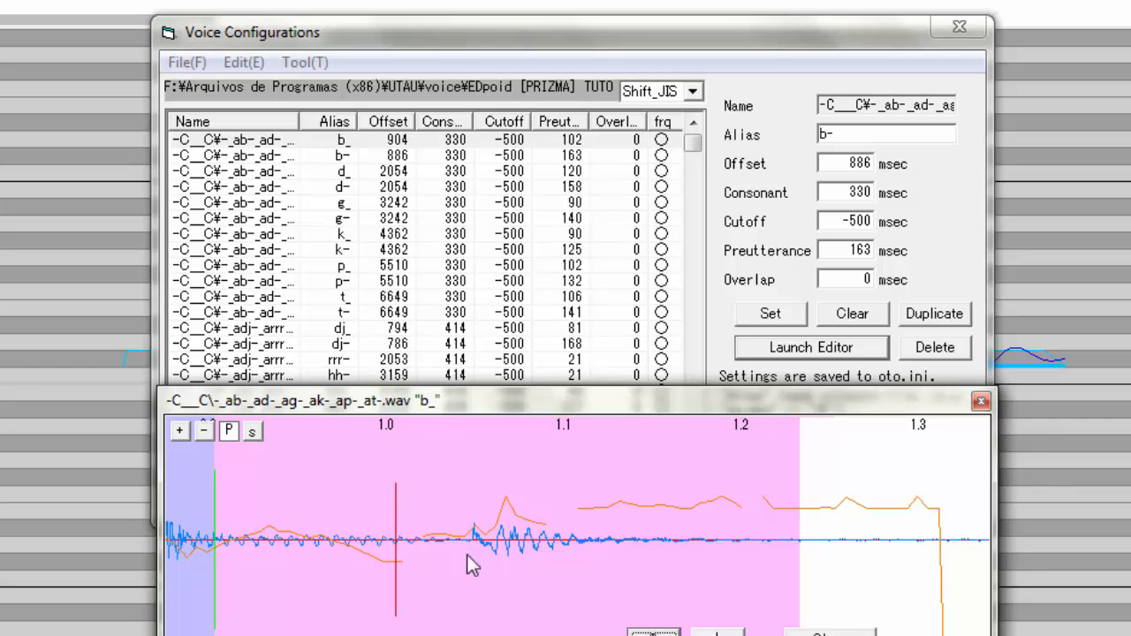
{"action": "left_click_drag", "start_coordinate": [535, 402], "coordinate": [528, 154]}
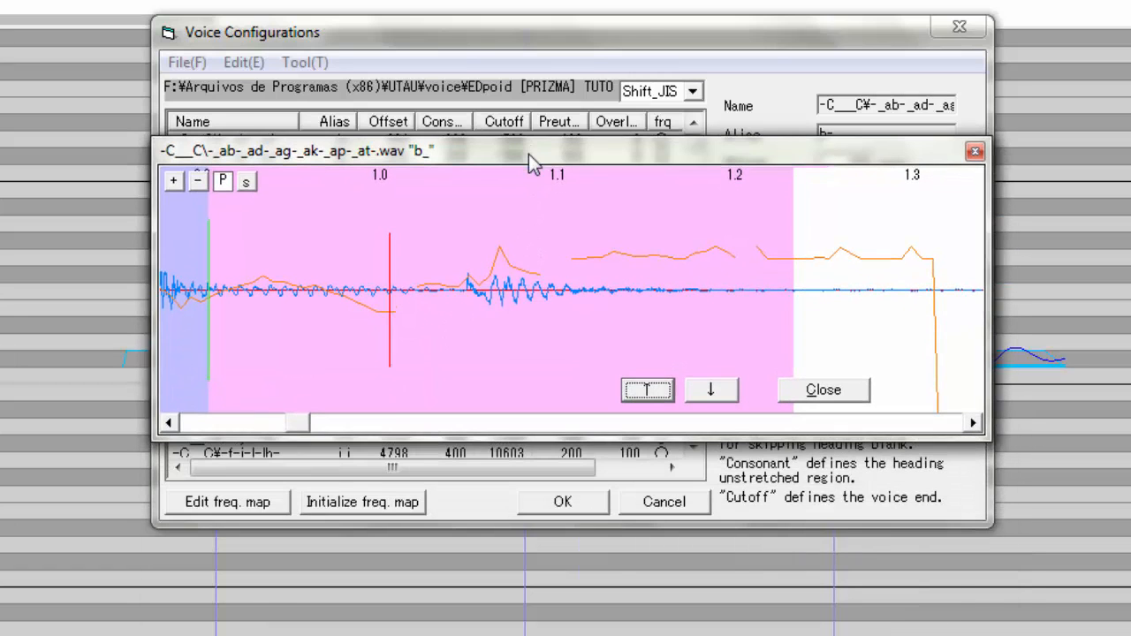
{"action": "left_click", "coordinate": [721, 389]}
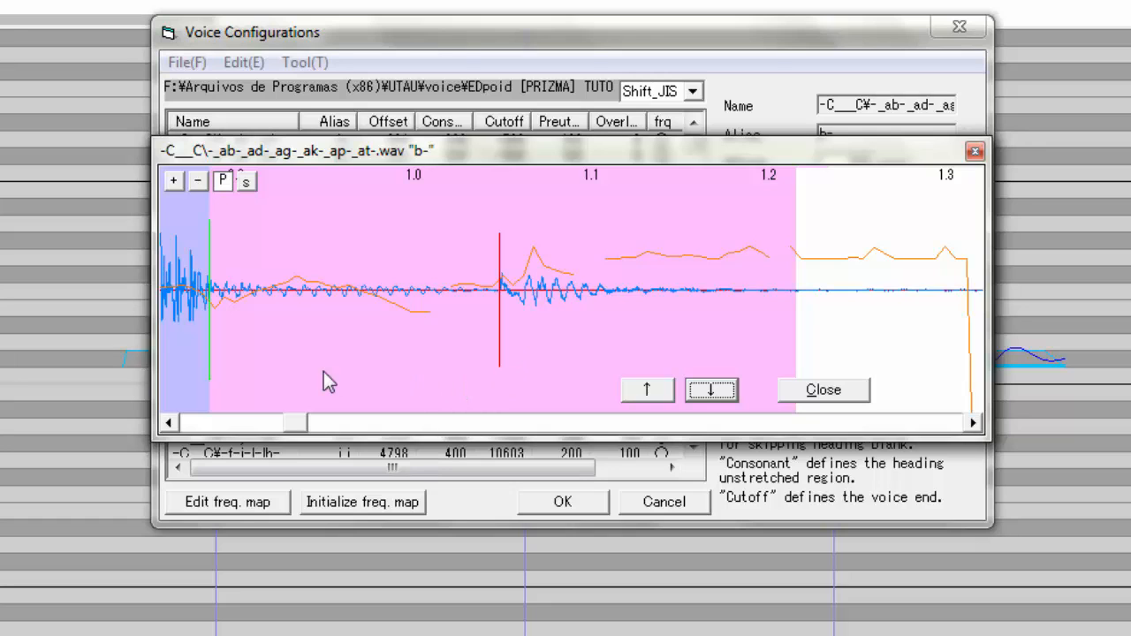
Check the offset and preutterance placement of d_, d-, g_ and g- one by one, and close the waveform editor
{"action": "left_click", "coordinate": [712, 390]}
{"action": "left_click", "coordinate": [725, 389]}
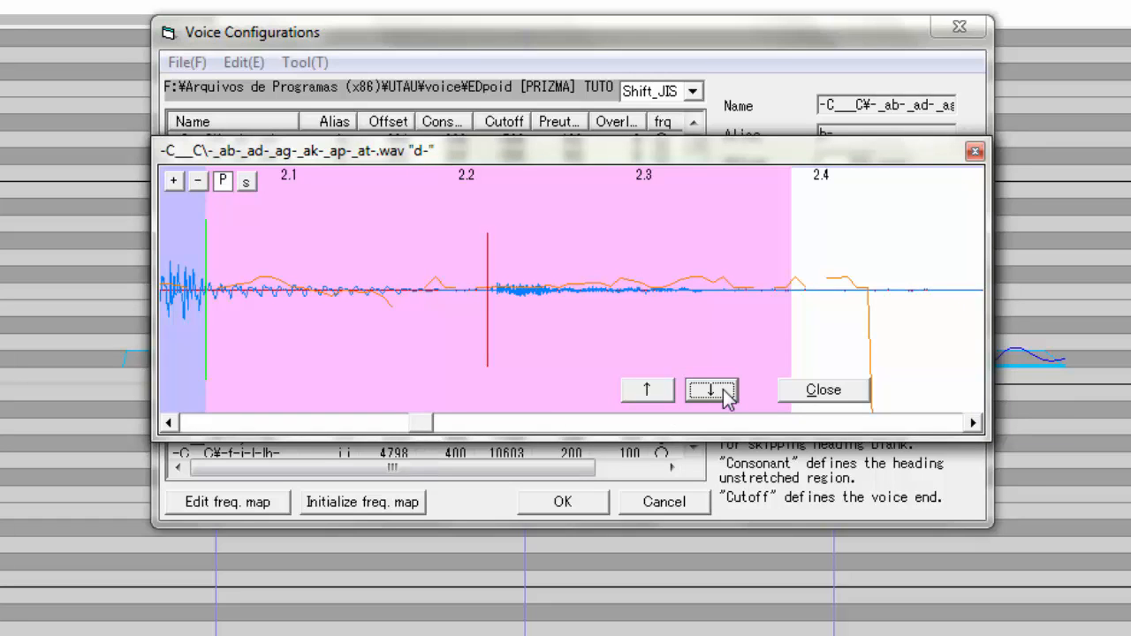
{"action": "left_click", "coordinate": [725, 392]}
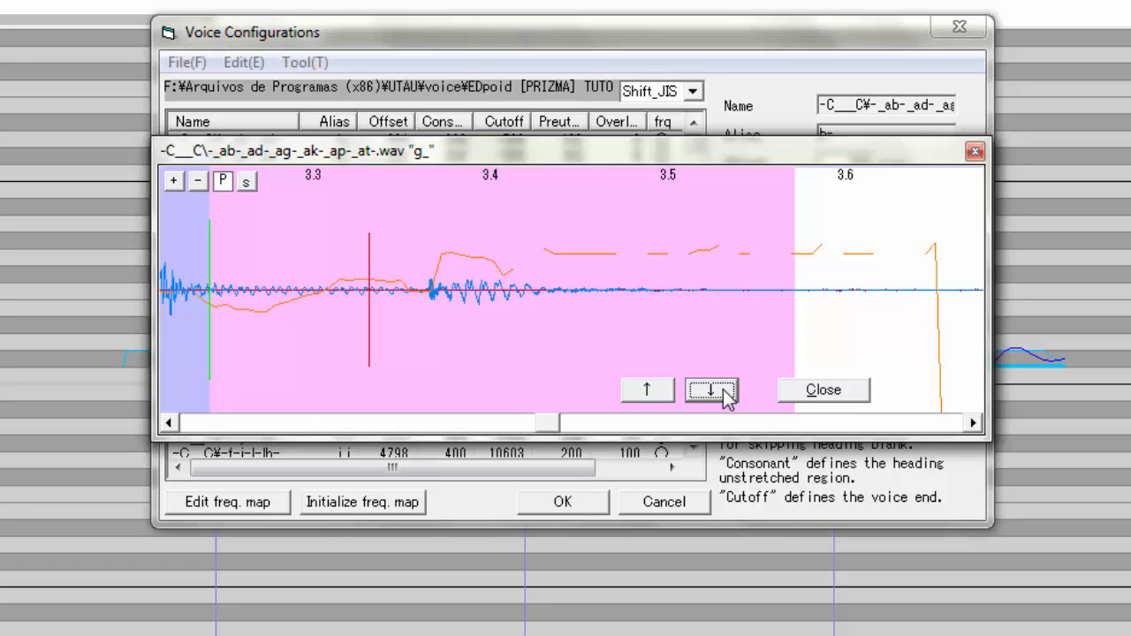
{"action": "left_click", "coordinate": [724, 389]}
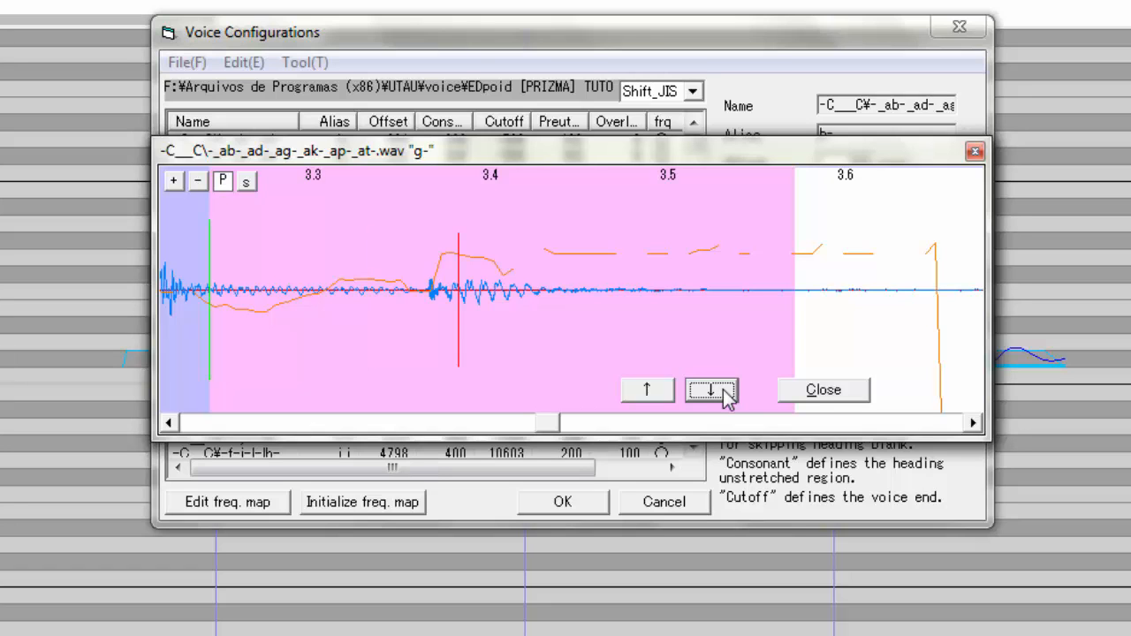
{"action": "left_click", "coordinate": [975, 152]}
Open the f f alias in the waveform editor and examine where its offset, overlap and preutterance sit
{"action": "scroll", "coordinate": [466, 291], "scroll_direction": "down", "scroll_amount": 3}
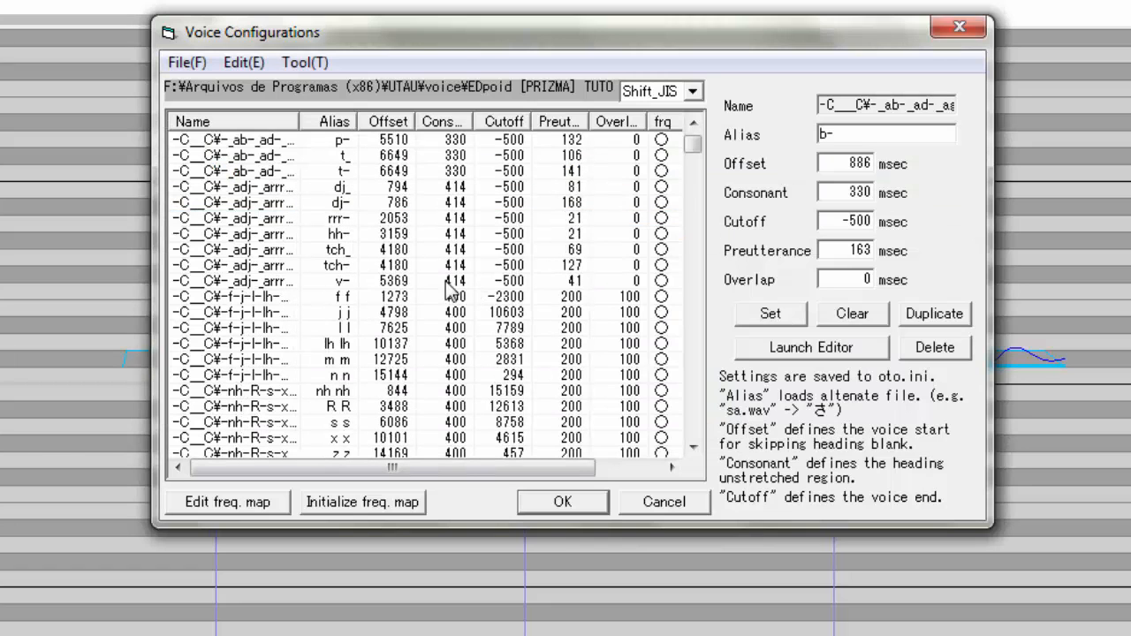
{"action": "left_click", "coordinate": [405, 301]}
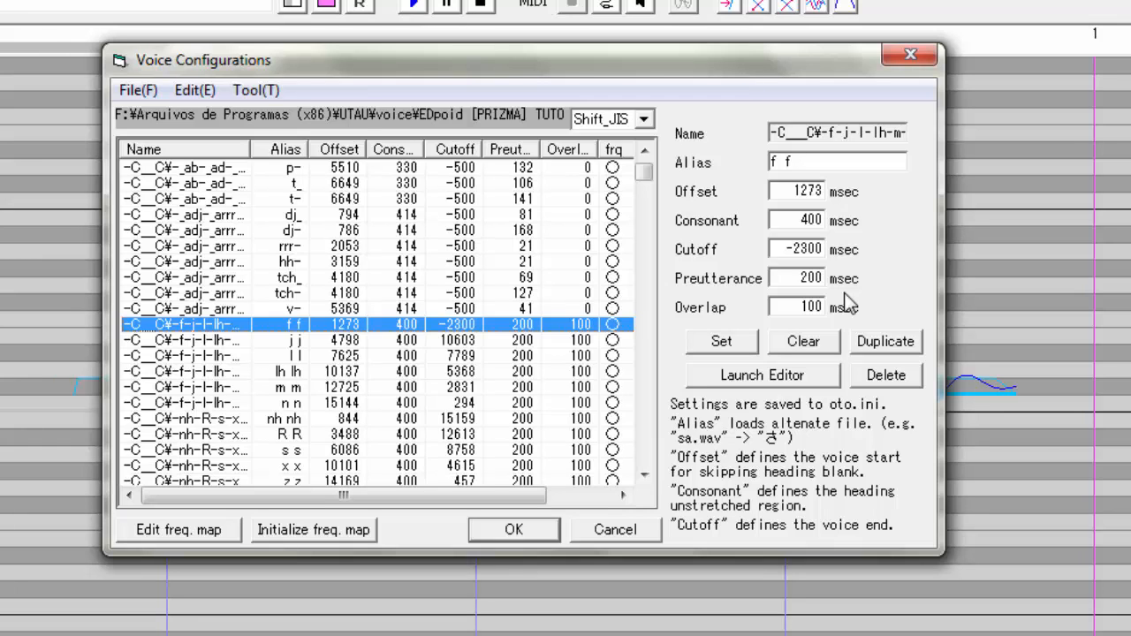
{"action": "left_click", "coordinate": [824, 167]}
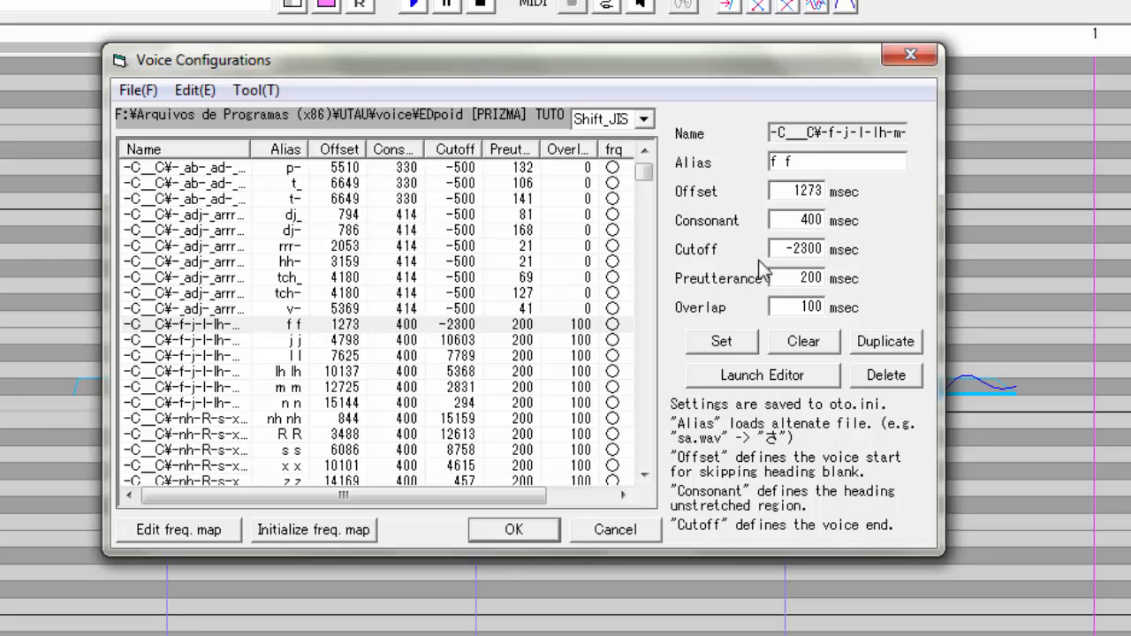
{"action": "left_click", "coordinate": [743, 374]}
{"action": "left_click", "coordinate": [167, 472]}
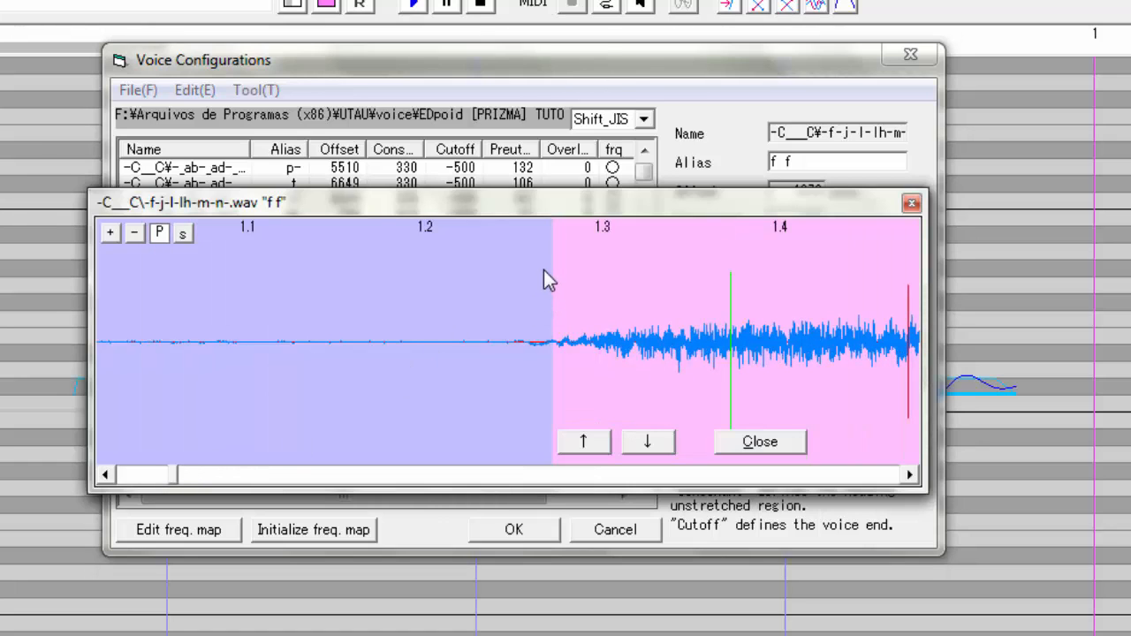
{"action": "left_click", "coordinate": [850, 475]}
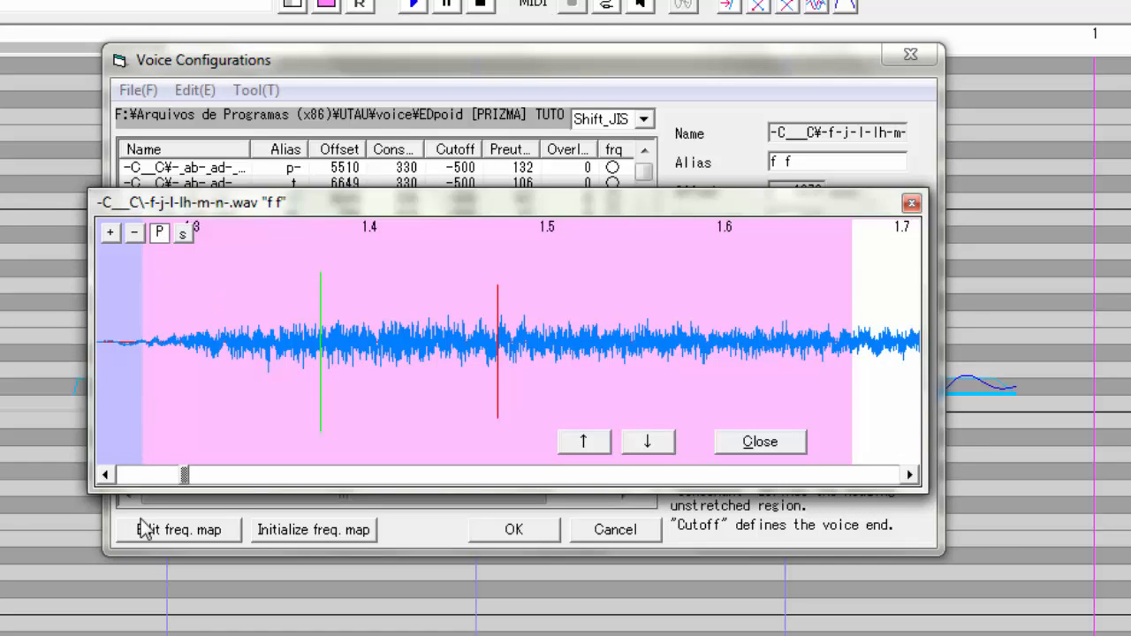
Examine the sustained f f consonant up to its end, checking where the cutoff falls
{"action": "left_click", "coordinate": [434, 474]}
{"action": "left_click", "coordinate": [435, 473]}
{"action": "left_click", "coordinate": [435, 474]}
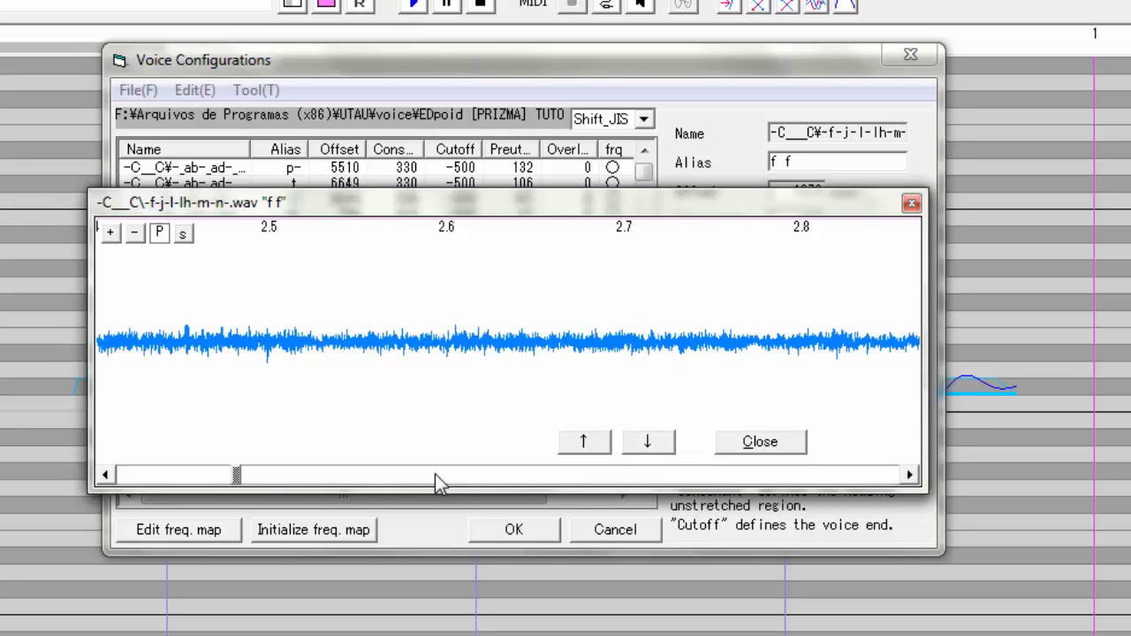
{"action": "left_click", "coordinate": [435, 473]}
{"action": "left_click", "coordinate": [435, 474]}
{"action": "left_click", "coordinate": [435, 473]}
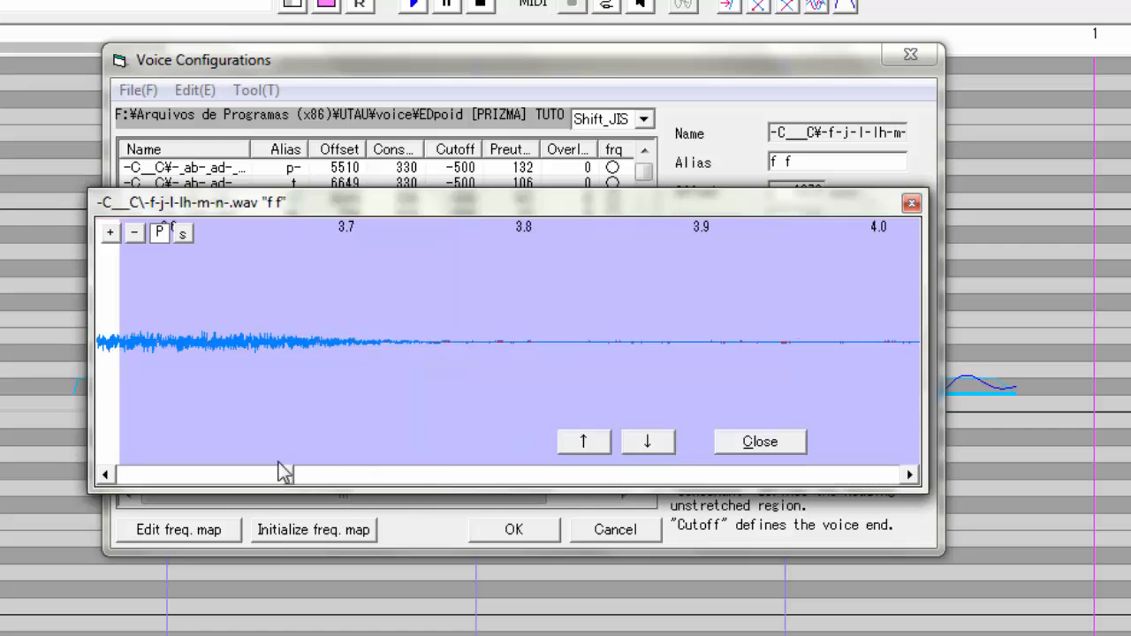
{"action": "left_click", "coordinate": [242, 475]}
{"action": "left_click", "coordinate": [242, 474]}
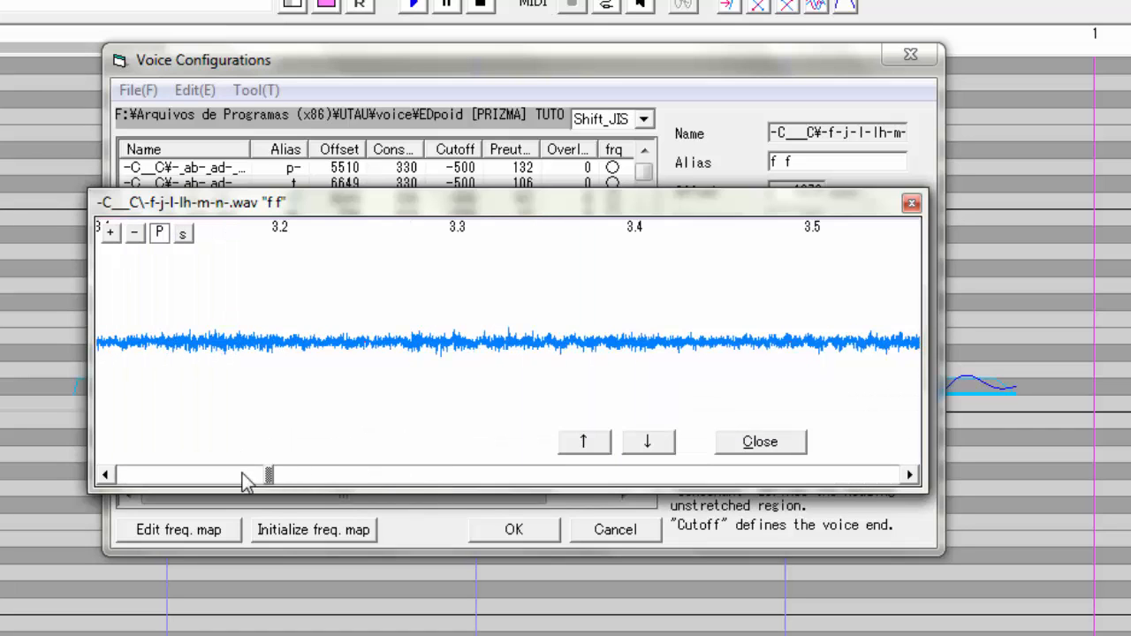
{"action": "left_click", "coordinate": [345, 477]}
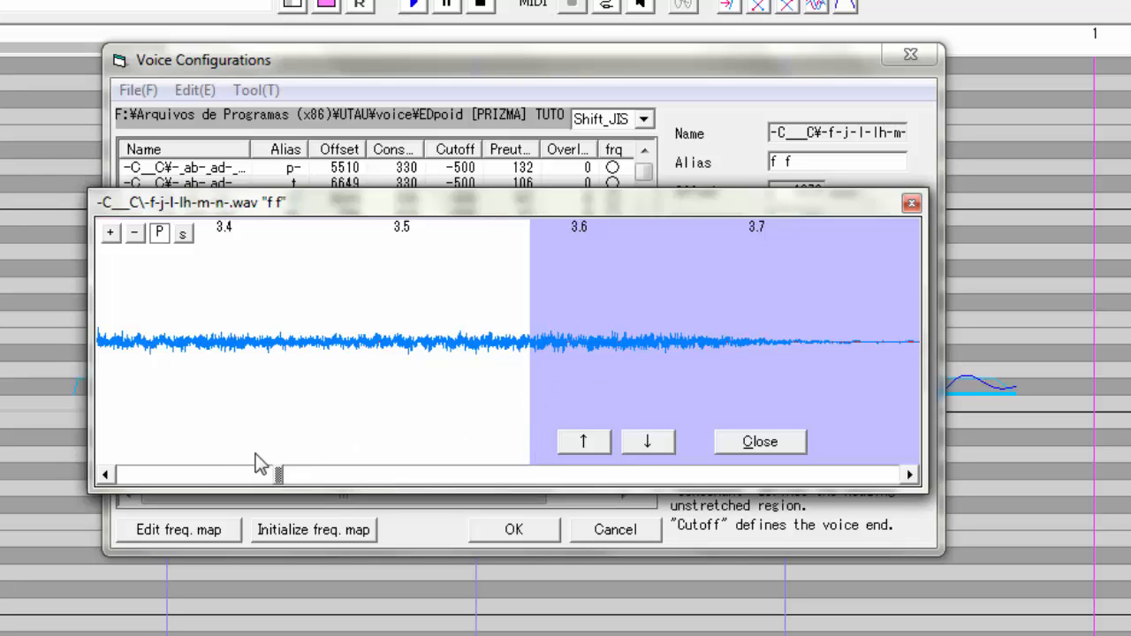
{"action": "left_click", "coordinate": [220, 477]}
{"action": "left_click", "coordinate": [220, 477]}
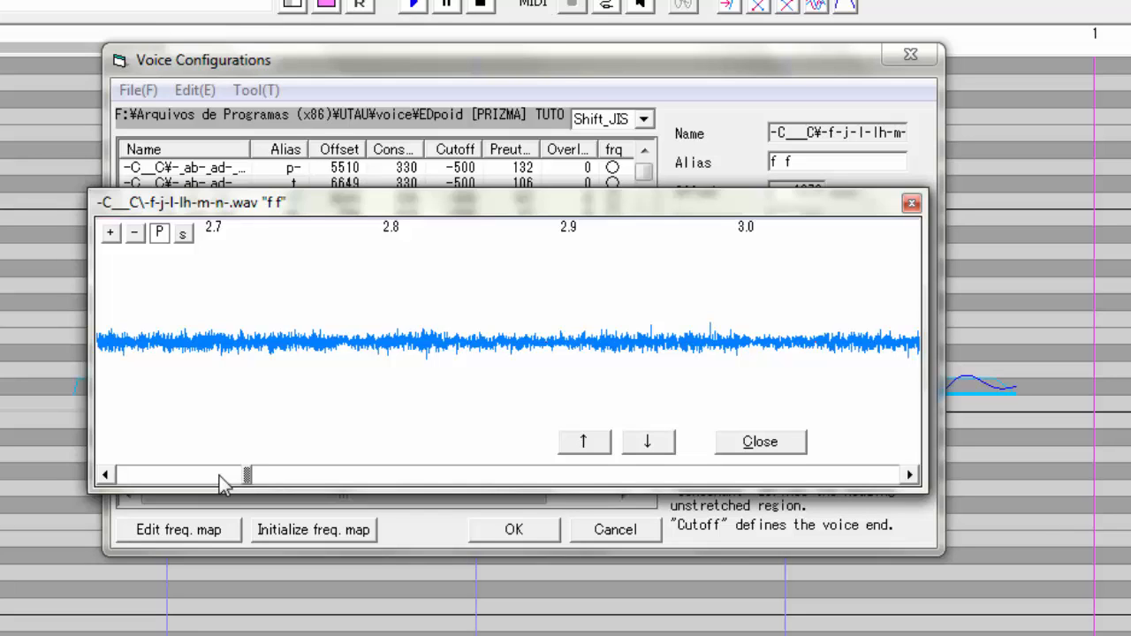
Set the f f offset to 1297 ms, at the start of the consonant noise
{"action": "left_click_drag", "start_coordinate": [219, 476], "coordinate": [187, 474]}
{"action": "left_click", "coordinate": [165, 473]}
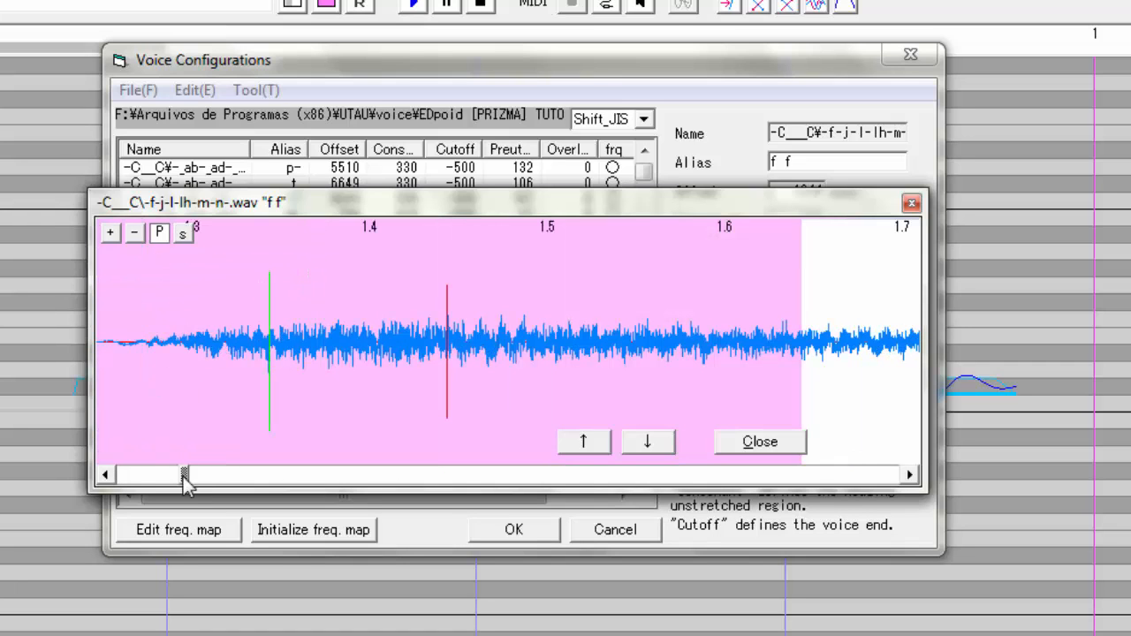
{"action": "left_click", "coordinate": [152, 474]}
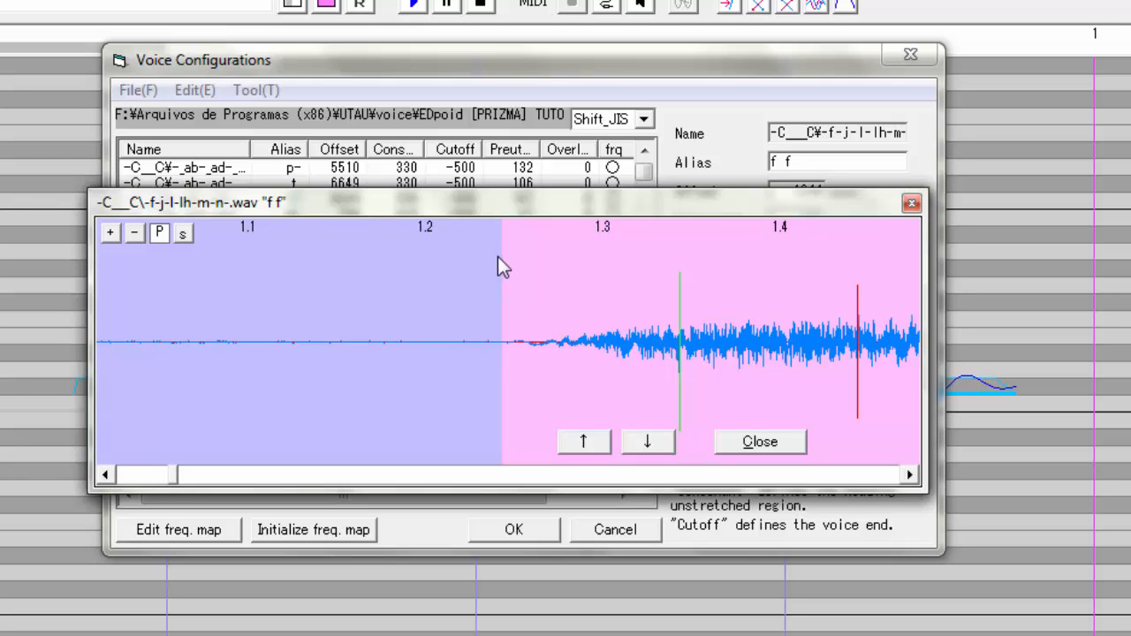
{"action": "left_click_drag", "start_coordinate": [500, 263], "coordinate": [594, 270]}
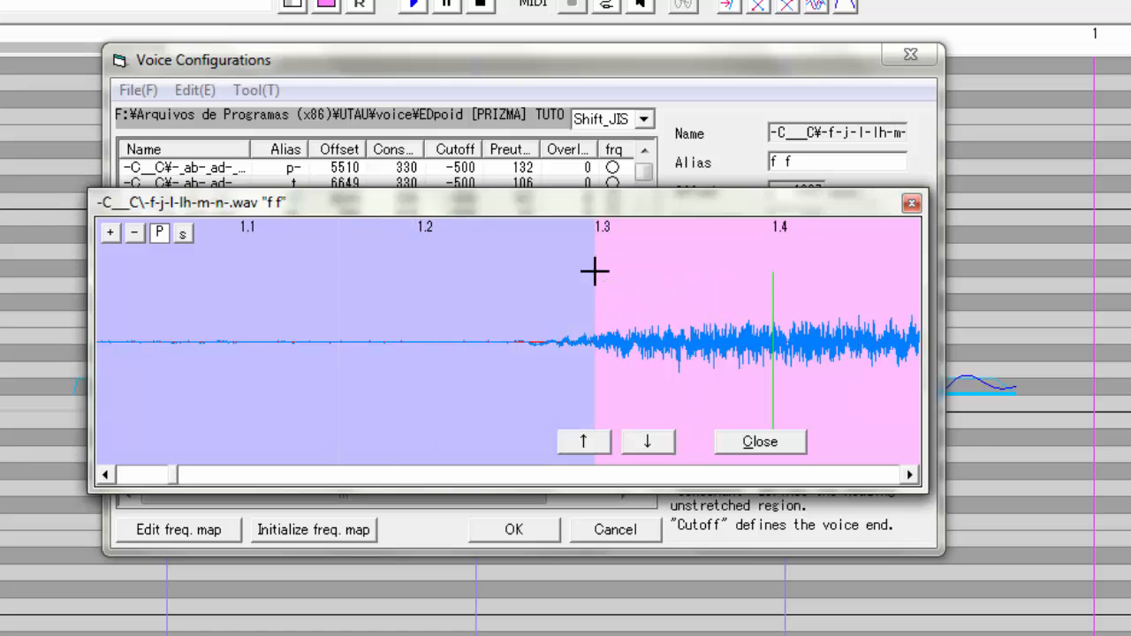
Examine the stable part of f f and the waveforms of j j, l l, lh lh, m m and n n, and close the editor
{"action": "left_click", "coordinate": [551, 475]}
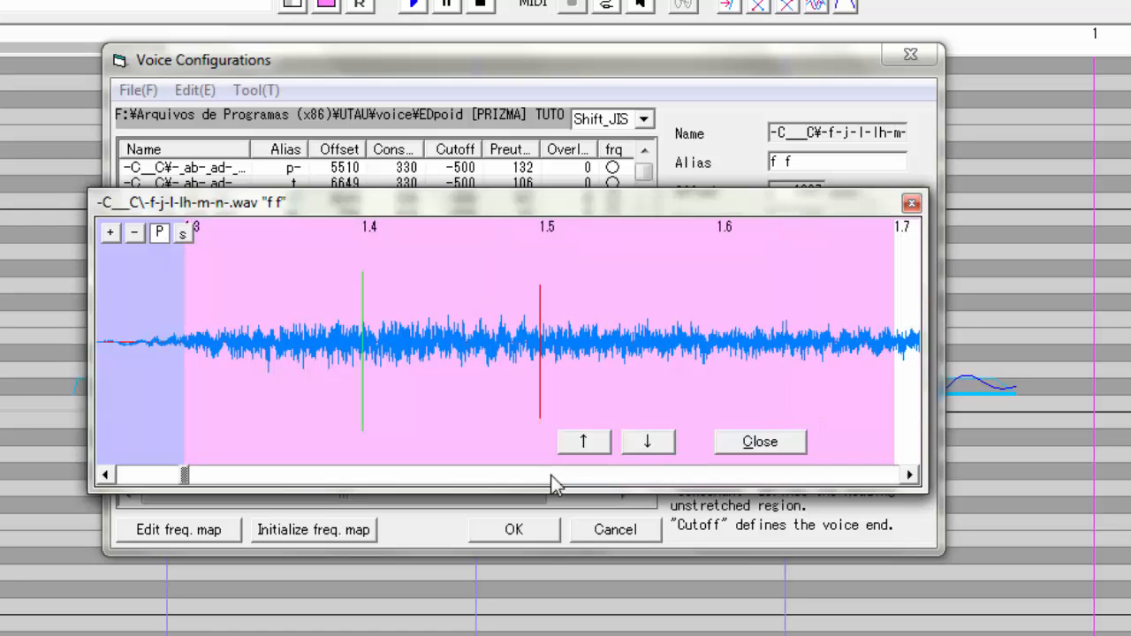
{"action": "left_click", "coordinate": [551, 474]}
{"action": "left_click", "coordinate": [551, 474]}
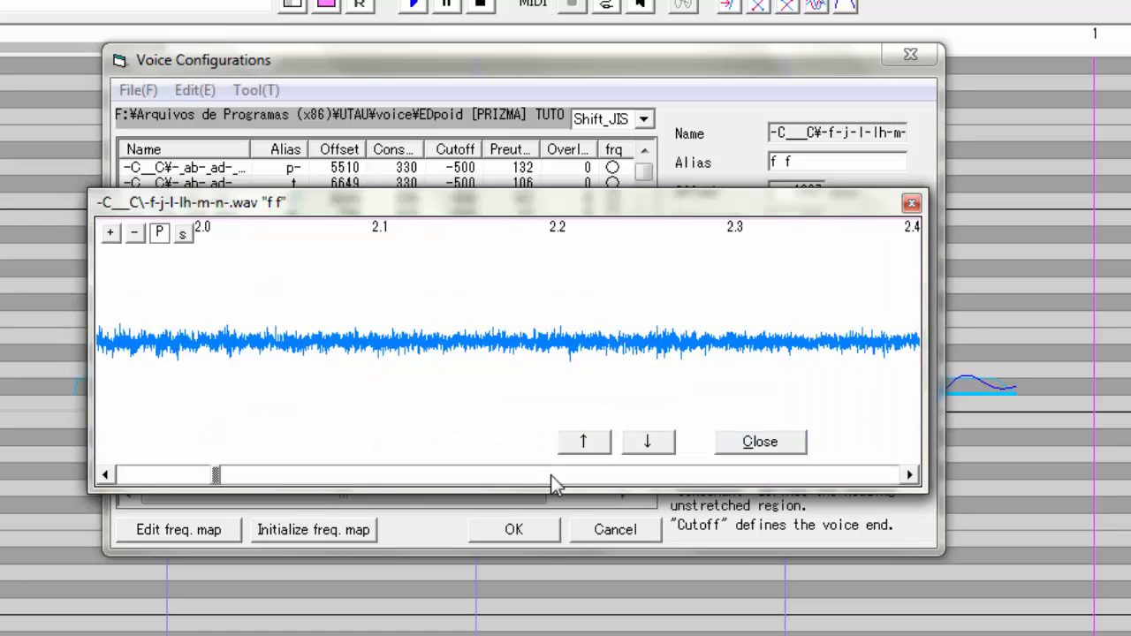
{"action": "left_click", "coordinate": [551, 475]}
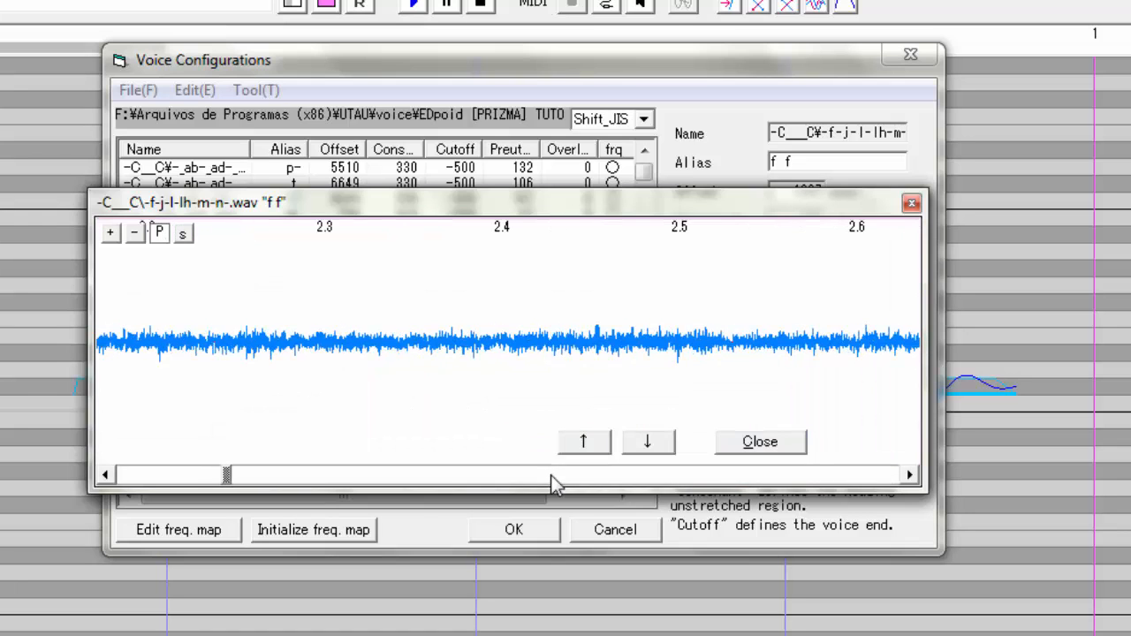
{"action": "left_click", "coordinate": [647, 444]}
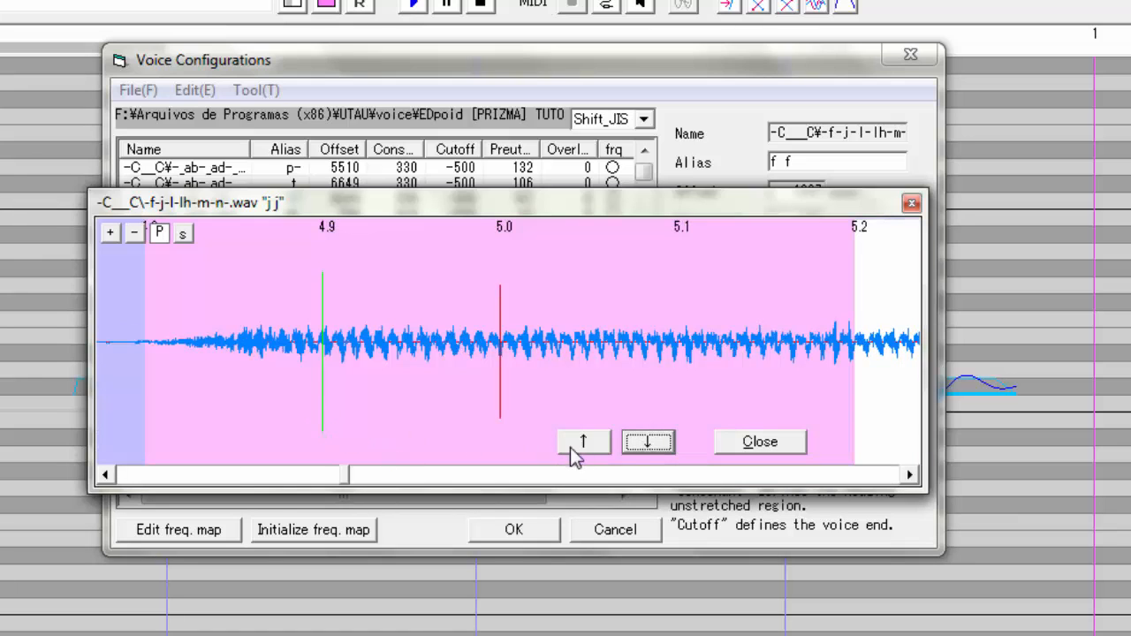
{"action": "left_click", "coordinate": [643, 444]}
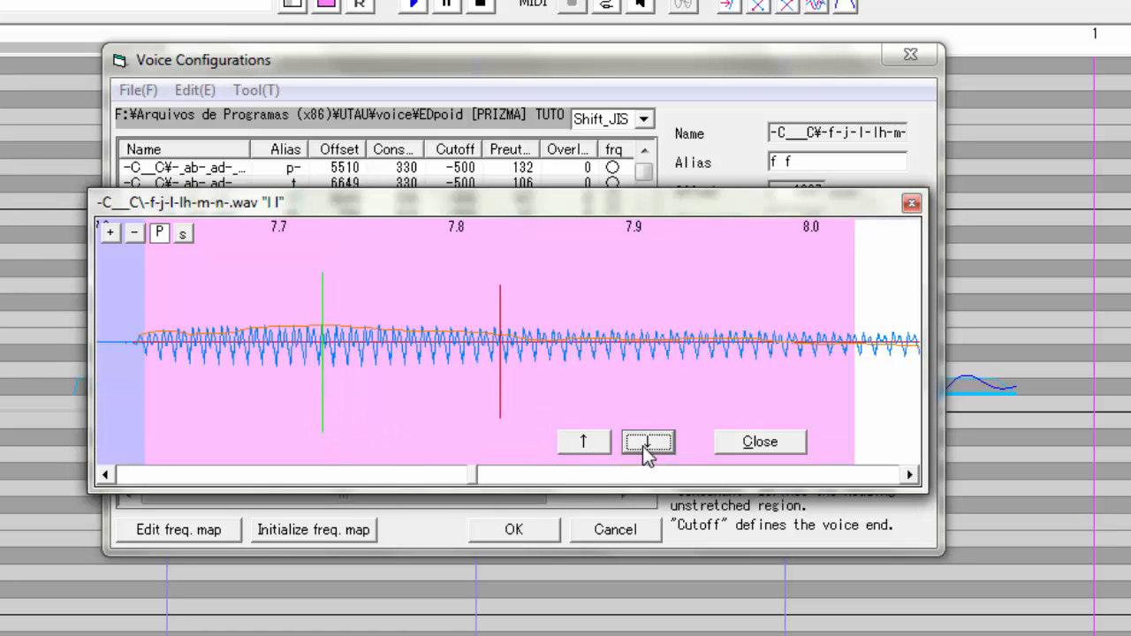
{"action": "left_click", "coordinate": [642, 446]}
{"action": "left_click", "coordinate": [642, 446]}
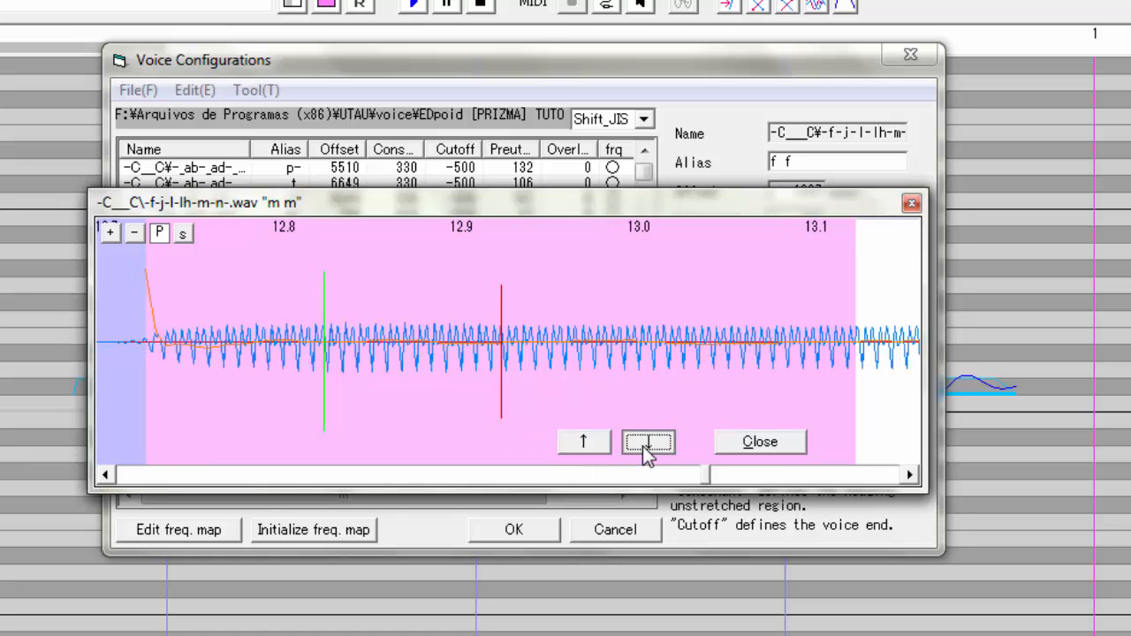
{"action": "left_click", "coordinate": [642, 445]}
{"action": "key", "text": "Escape"}
Open x x in the waveform editor, switch to s s to examine its sustained consonant, and close the editor
{"action": "scroll", "coordinate": [329, 386], "scroll_direction": "down", "scroll_amount": 2}
{"action": "left_click", "coordinate": [328, 373]}
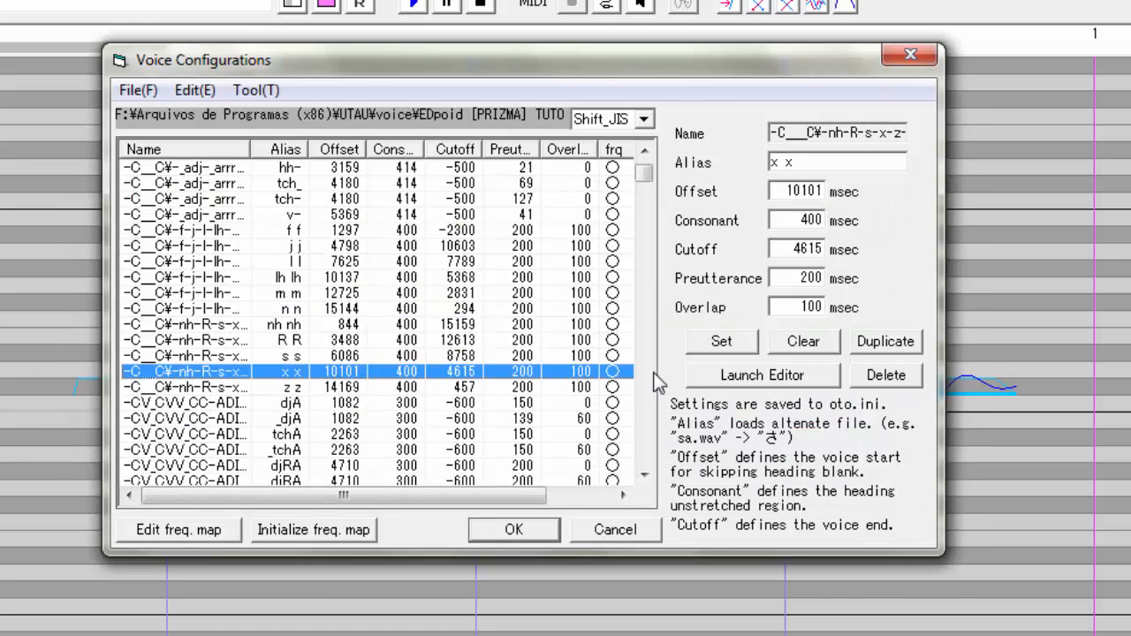
{"action": "left_click", "coordinate": [733, 376]}
{"action": "key", "text": "Up"}
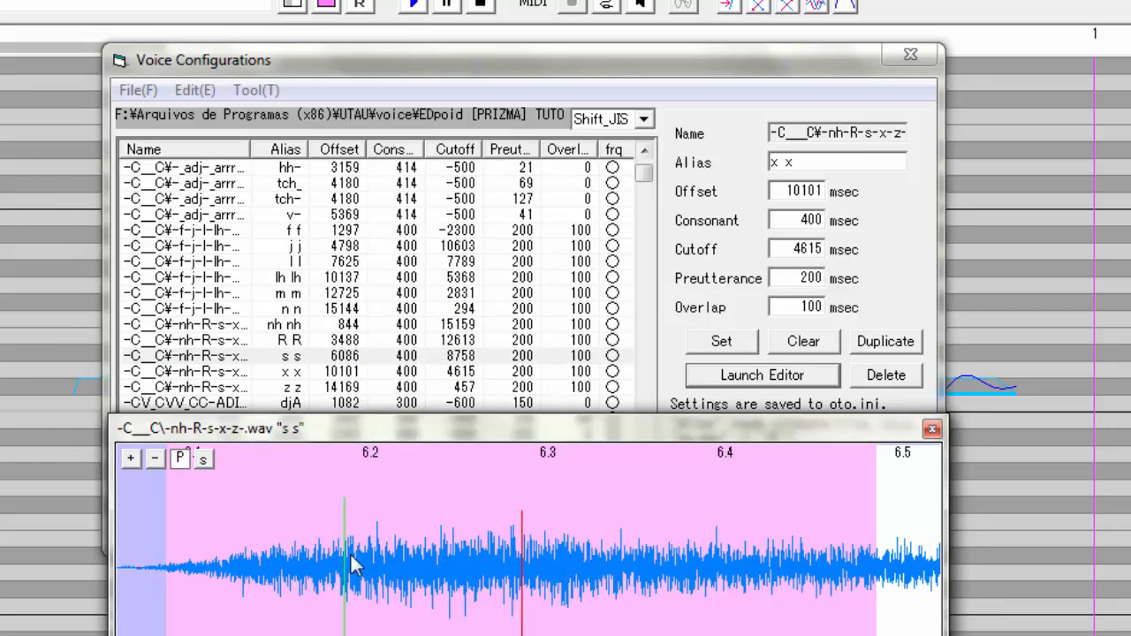
{"action": "left_click", "coordinate": [181, 459]}
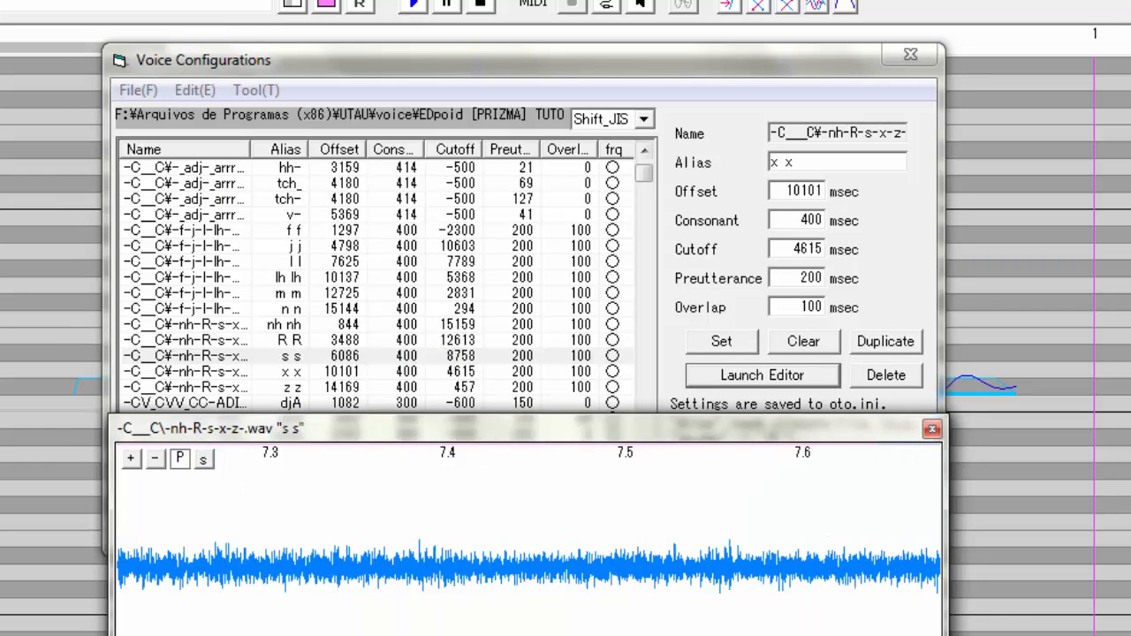
{"action": "key", "text": "Escape"}
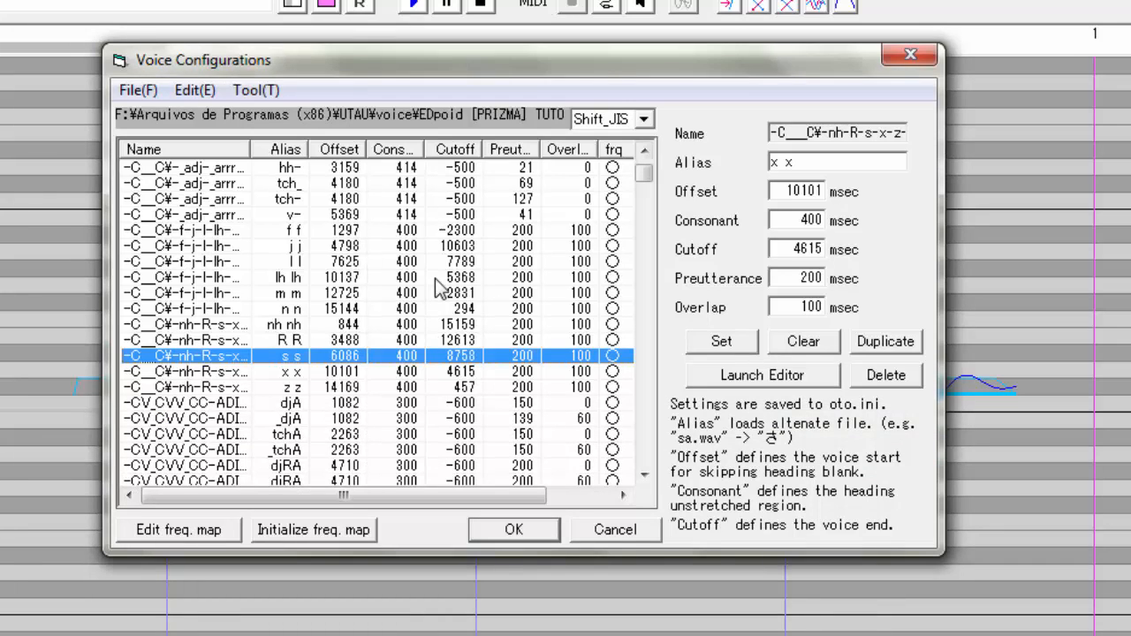
Compare the preutterance and overlap settings of the djA and _djA entries, narrowing the Name column of the alias list
{"action": "scroll", "coordinate": [439, 287], "scroll_direction": "down", "scroll_amount": 1}
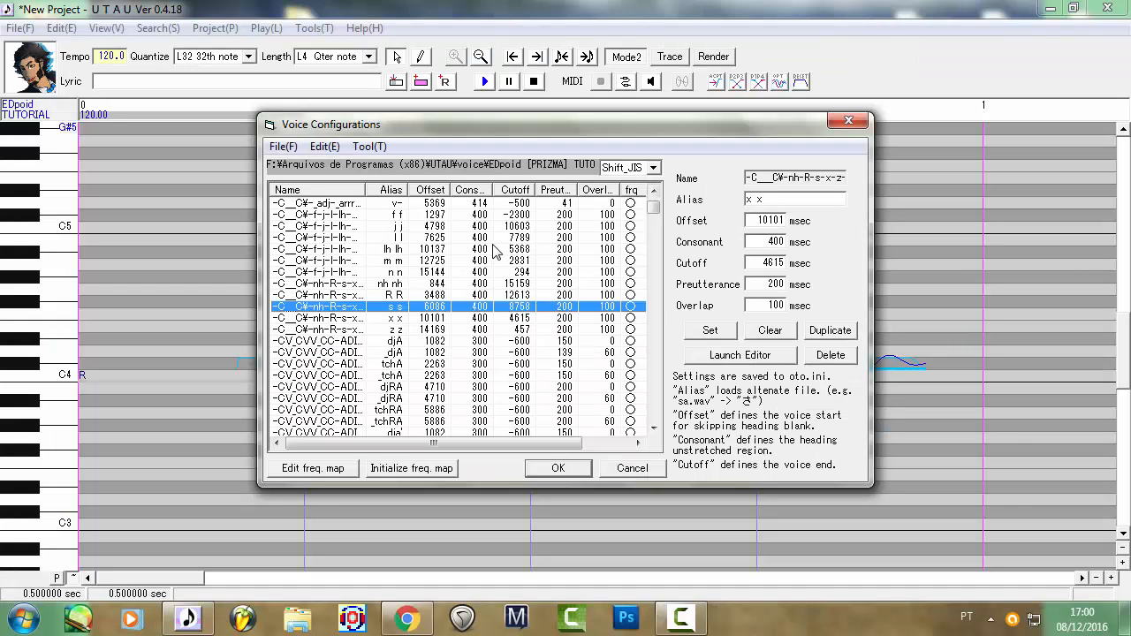
{"action": "scroll", "coordinate": [495, 252], "scroll_direction": "down", "scroll_amount": 1}
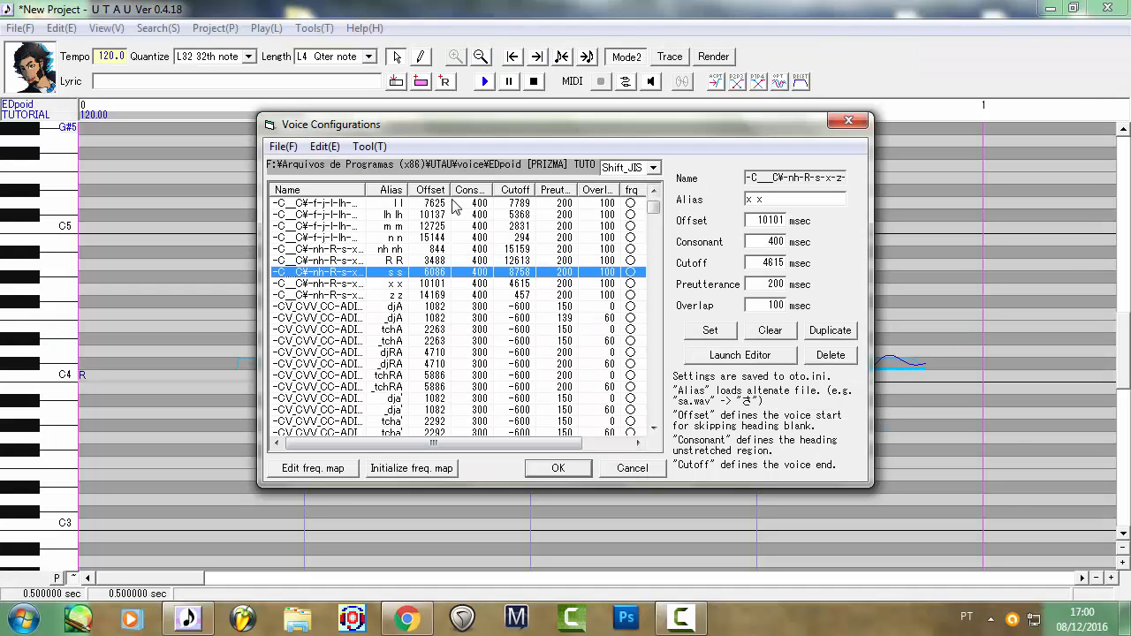
{"action": "scroll", "coordinate": [449, 235], "scroll_direction": "down", "scroll_amount": 1}
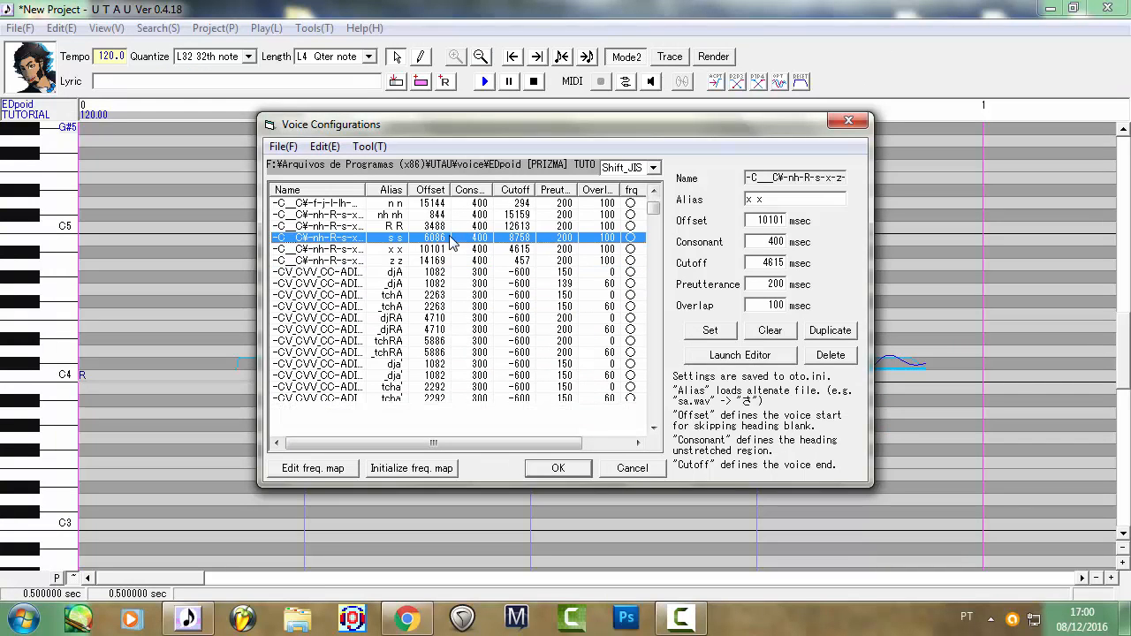
{"action": "left_click", "coordinate": [407, 272]}
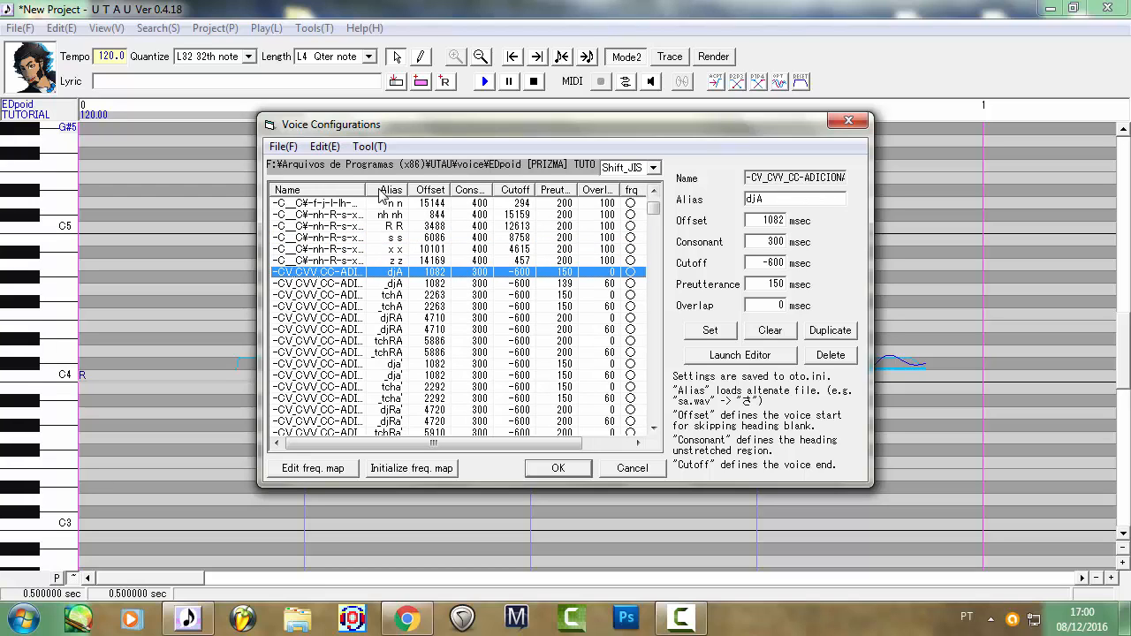
{"action": "mouse_move", "coordinate": [365, 189]}
{"action": "left_mouse_down"}
{"action": "mouse_move", "coordinate": [510, 190]}
{"action": "mouse_move", "coordinate": [350, 190]}
{"action": "left_mouse_up"}
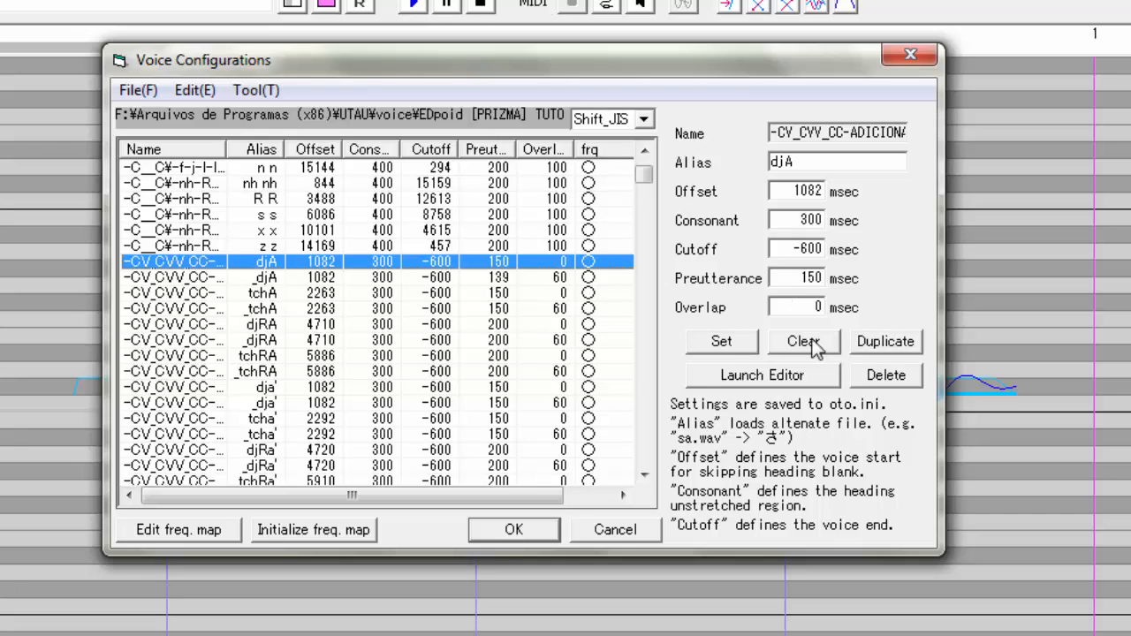
{"action": "left_click", "coordinate": [559, 277]}
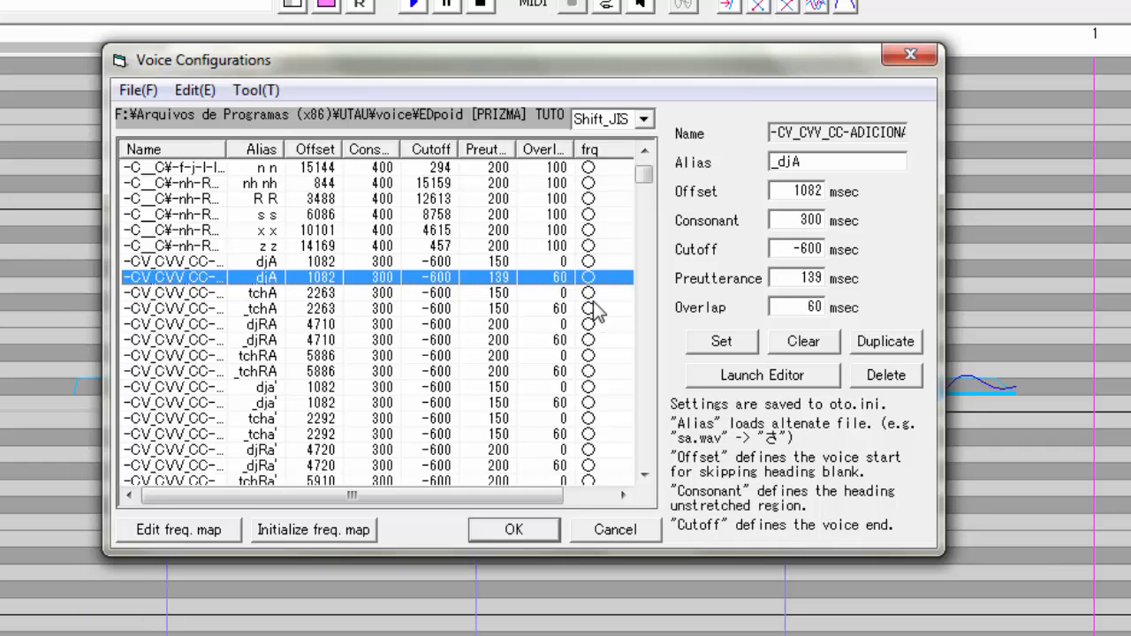
Switch between the djA and _djA entries to compare how their preutterance and overlap values differ
{"action": "left_click", "coordinate": [576, 264]}
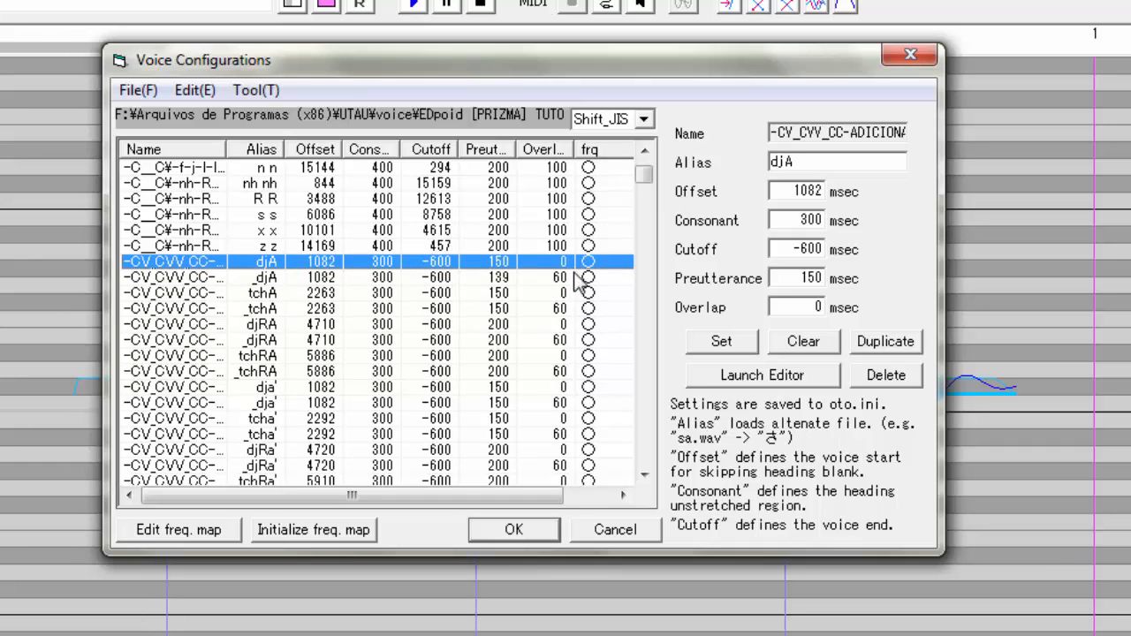
{"action": "left_click", "coordinate": [577, 277]}
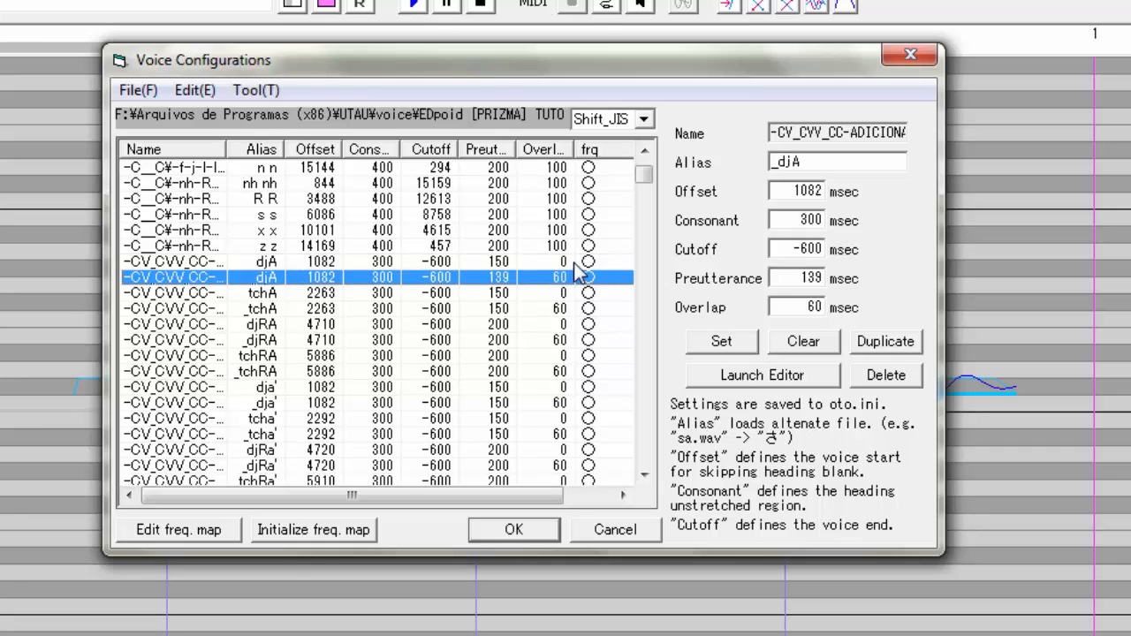
{"action": "left_click", "coordinate": [577, 263]}
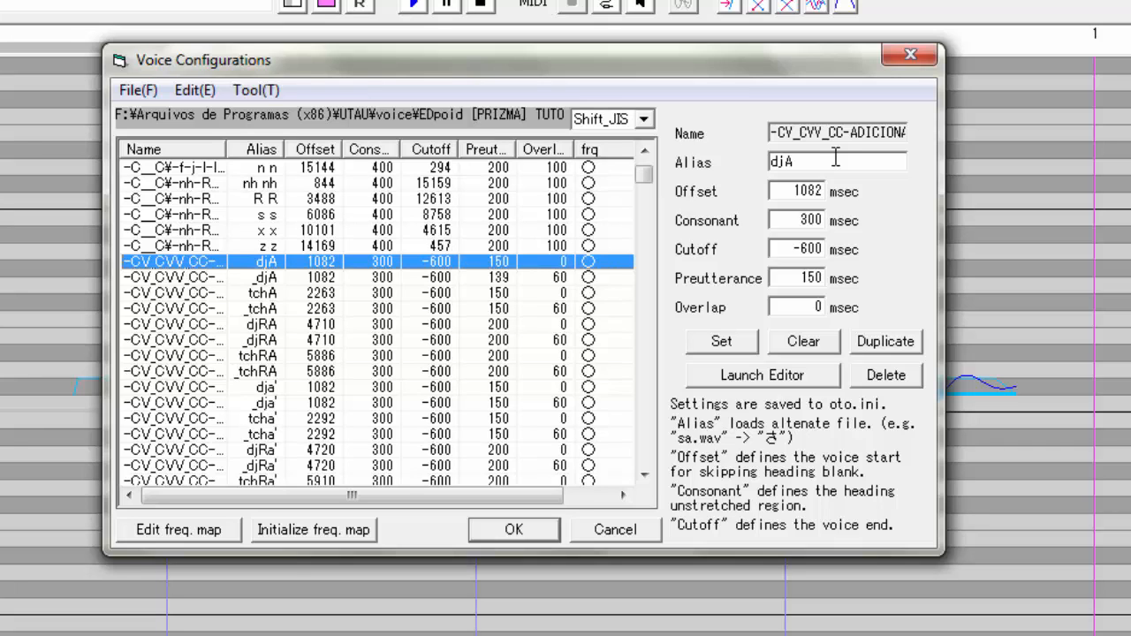
{"action": "left_click", "coordinate": [568, 278]}
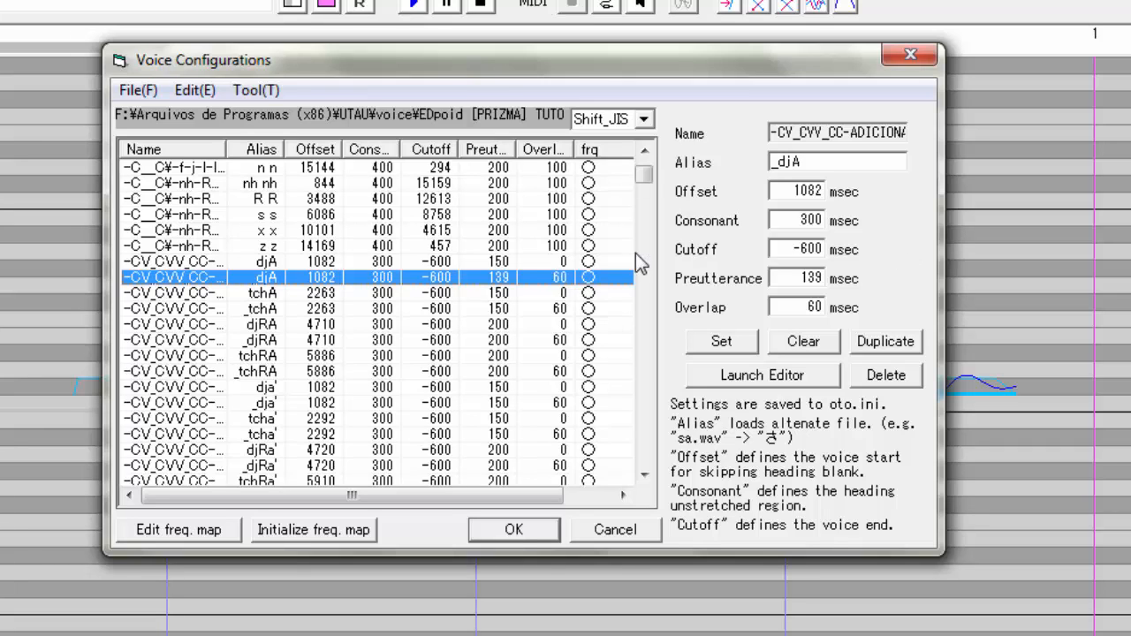
Open djA in the waveform editor and move the editor window clear of the parameter fields
{"action": "left_click", "coordinate": [524, 262]}
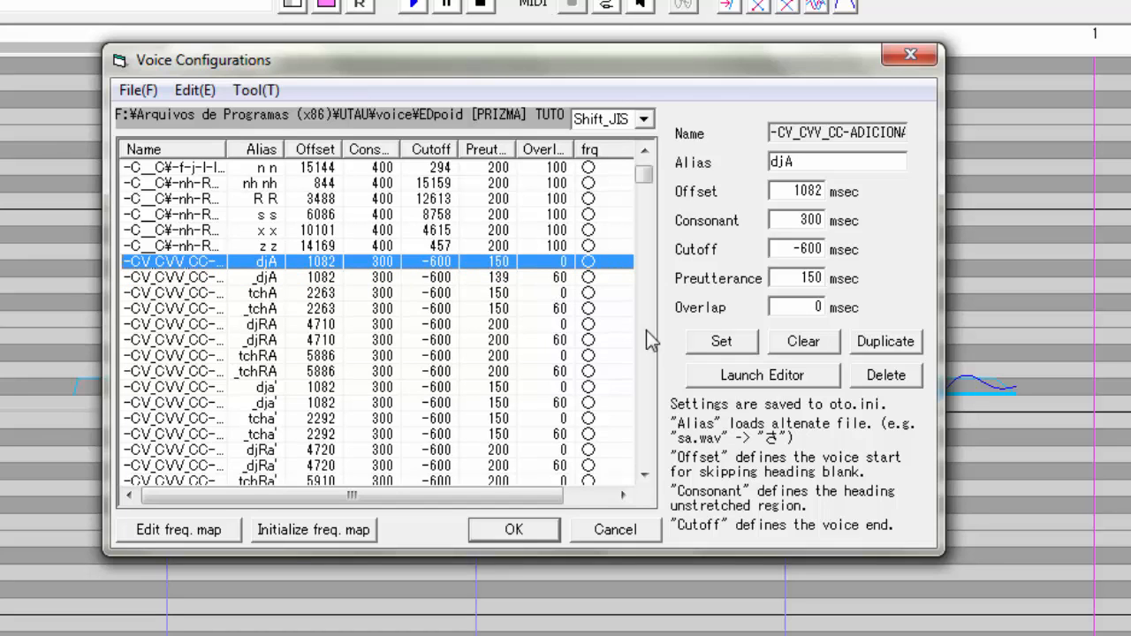
{"action": "left_click", "coordinate": [714, 347]}
{"action": "left_click", "coordinate": [733, 376]}
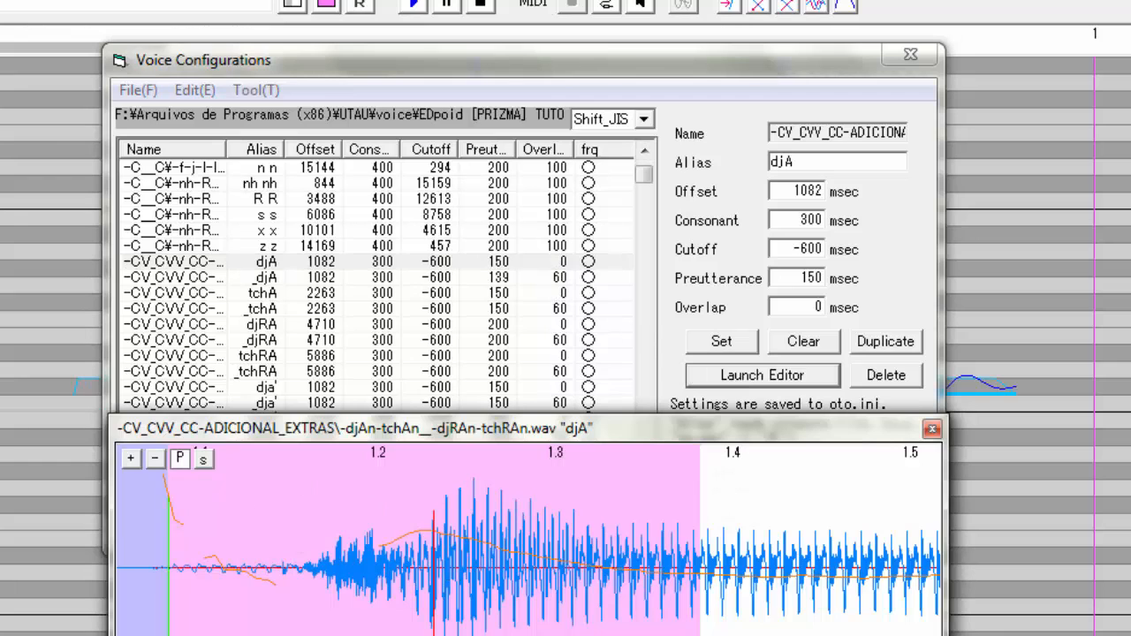
{"action": "scroll", "coordinate": [529, 539], "scroll_direction": "right", "scroll_amount": 4}
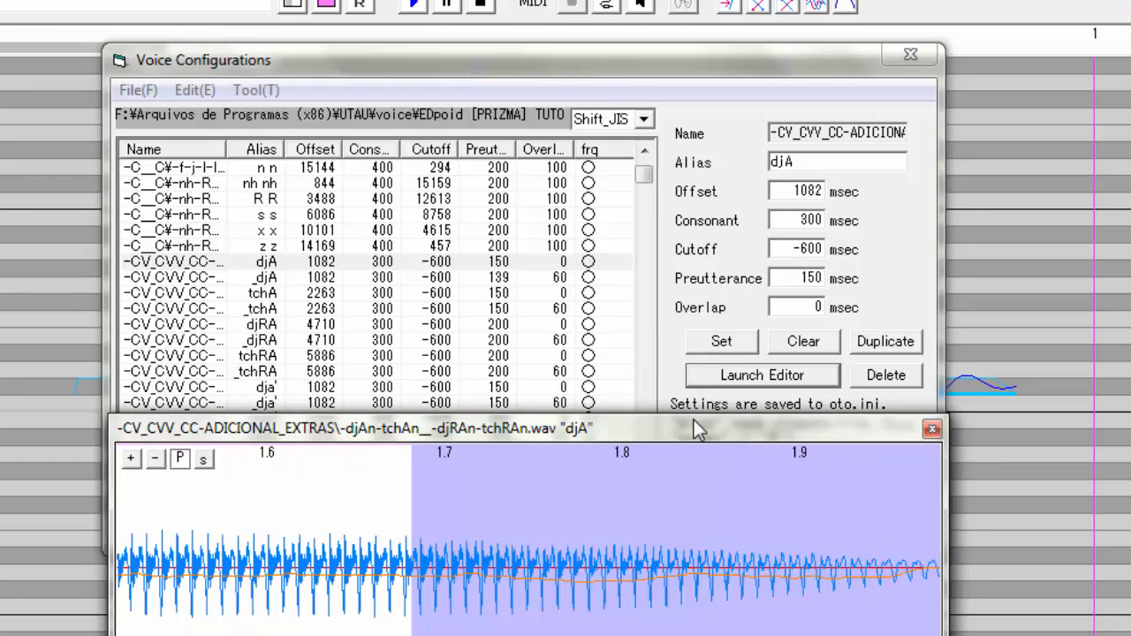
{"action": "left_click_drag", "start_coordinate": [673, 428], "coordinate": [374, 162]}
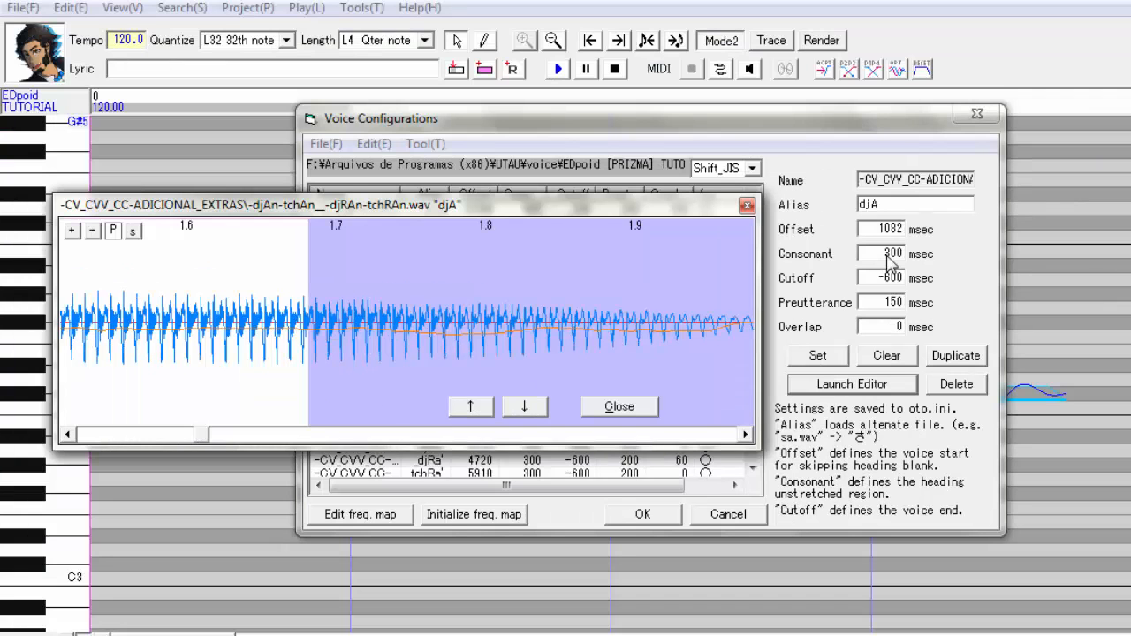
Examine the djA waveform from its offset through the consonant range to the cutoff
{"action": "left_click", "coordinate": [125, 435]}
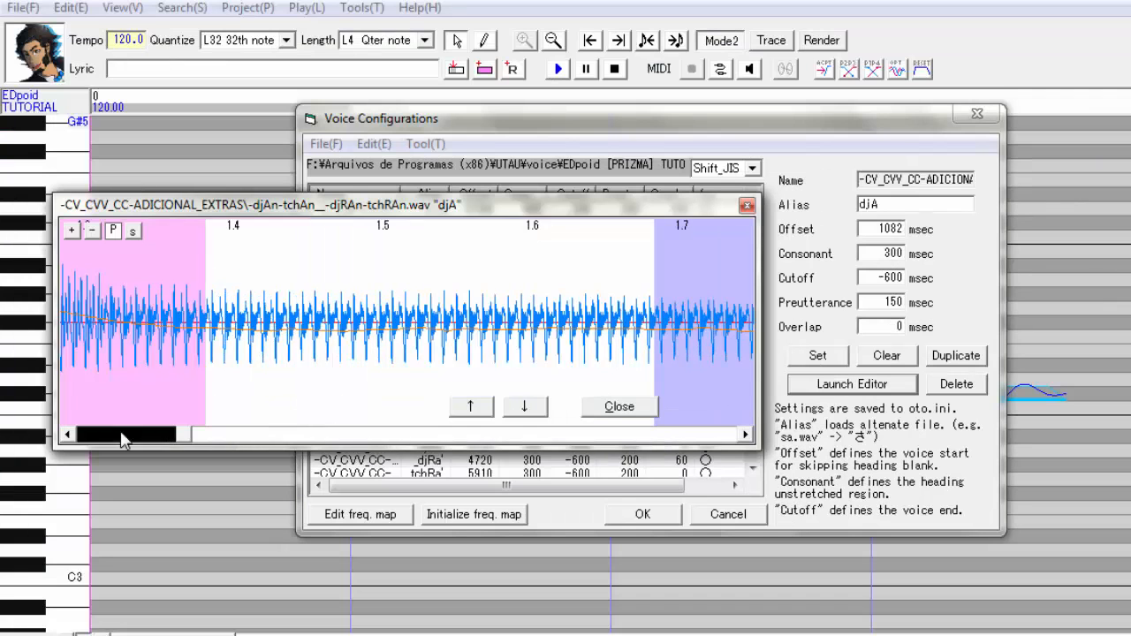
{"action": "left_click", "coordinate": [125, 435]}
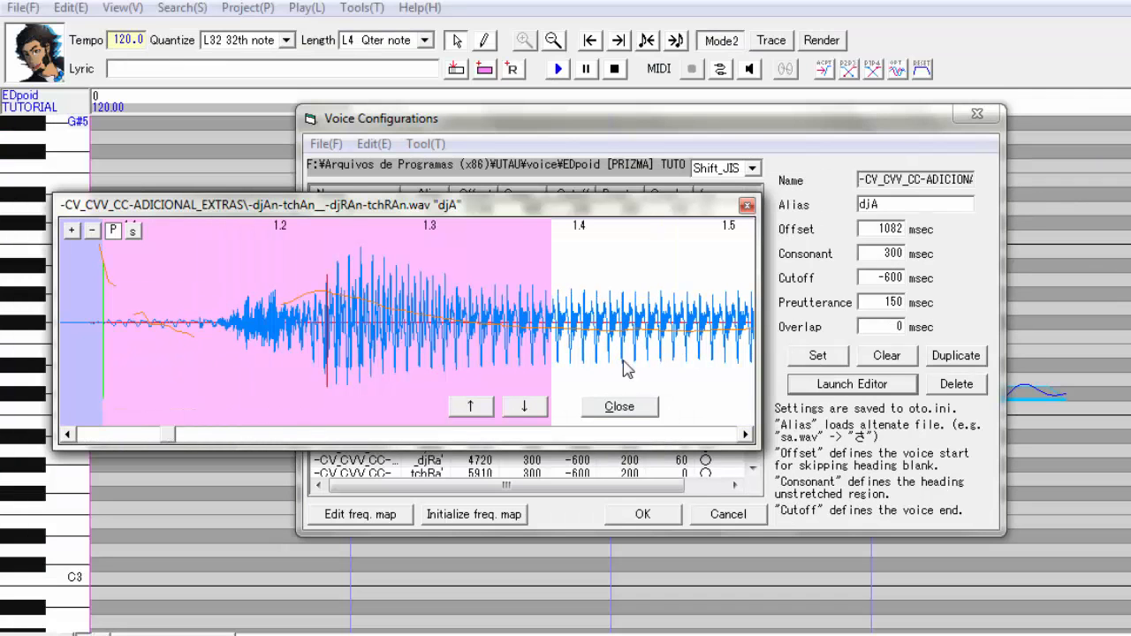
{"action": "left_click", "coordinate": [654, 435]}
{"action": "left_click", "coordinate": [654, 435]}
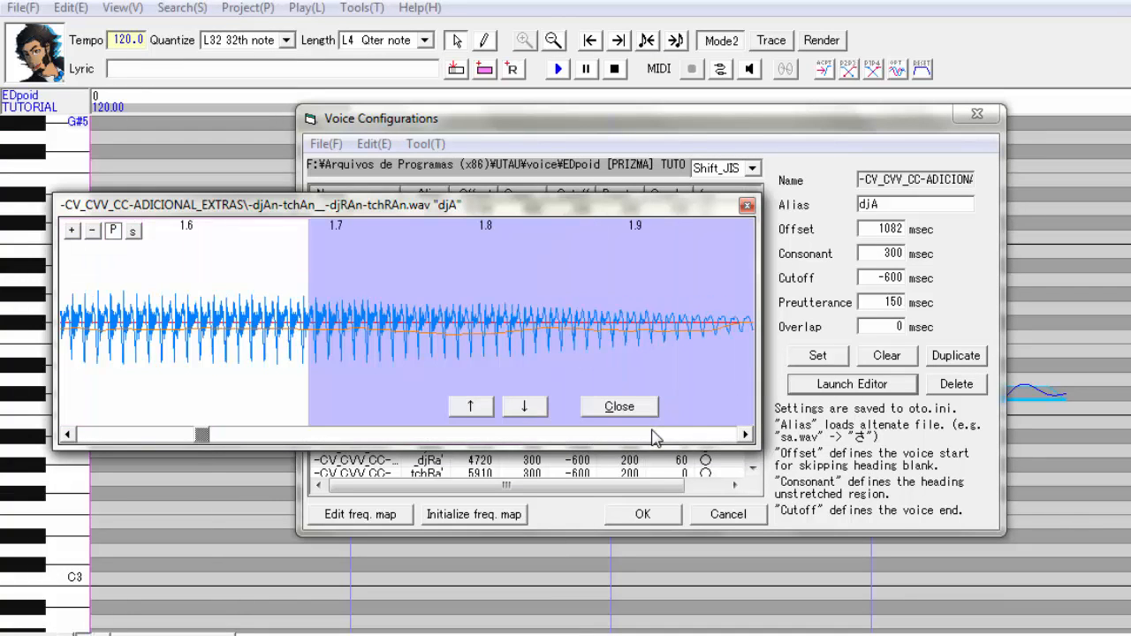
{"action": "left_click", "coordinate": [156, 433]}
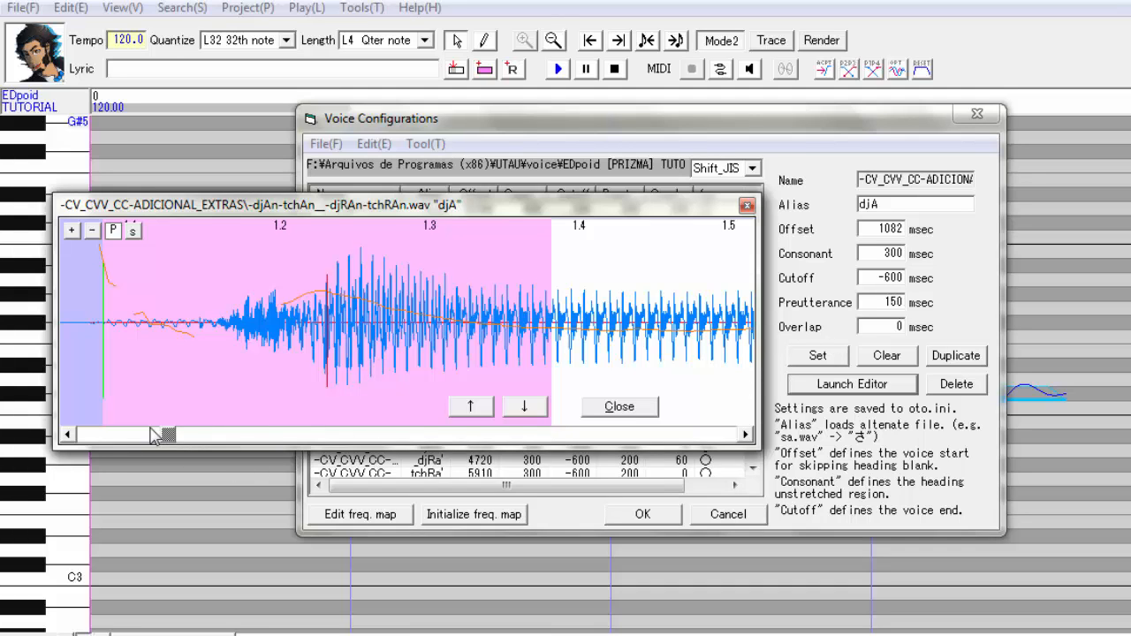
Set the djA offset to 1075 ms, just before the consonant starts, and its preutterance to 153 ms, at the vowel onset
{"action": "left_click_drag", "start_coordinate": [152, 435], "coordinate": [136, 435]}
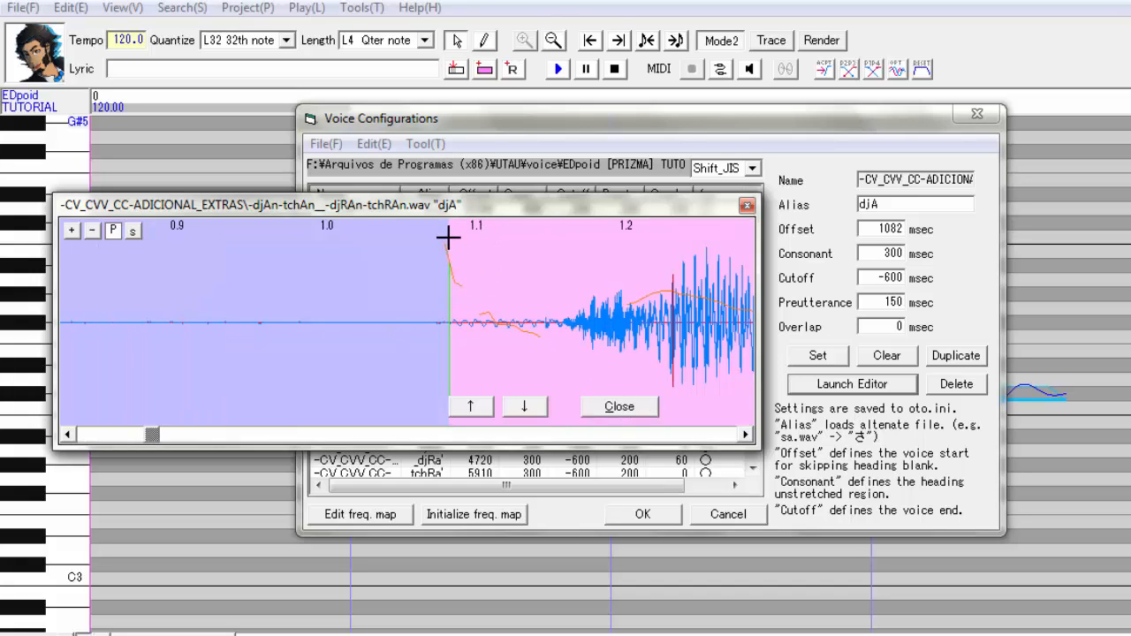
{"action": "left_click_drag", "start_coordinate": [388, 237], "coordinate": [515, 240]}
{"action": "left_click_drag", "start_coordinate": [509, 238], "coordinate": [444, 239]}
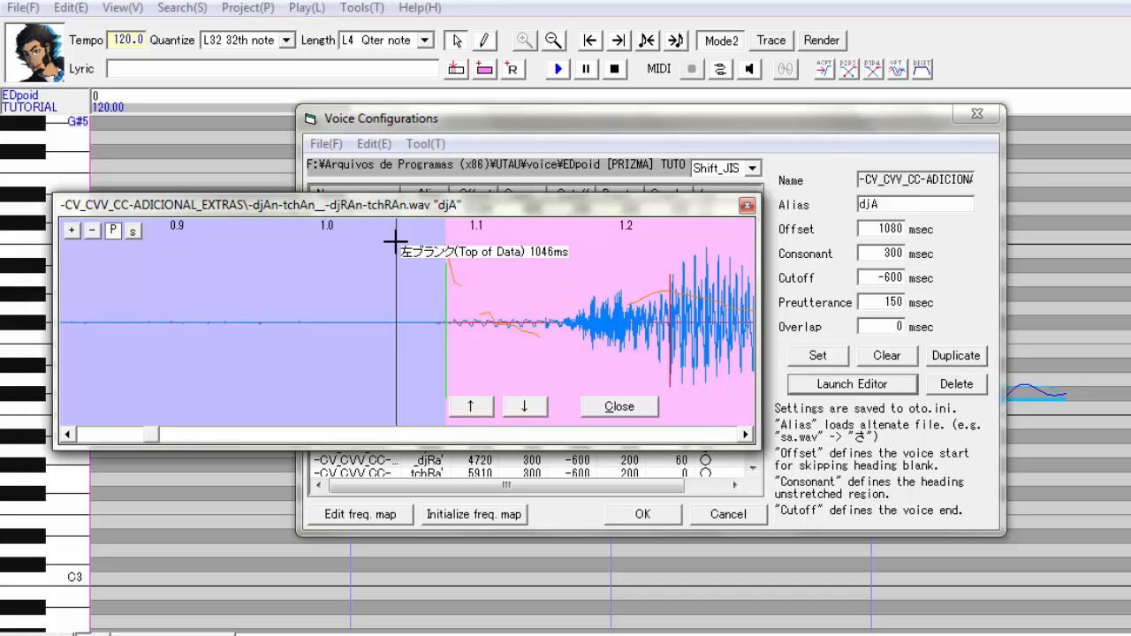
{"action": "left_click_drag", "start_coordinate": [396, 240], "coordinate": [438, 238]}
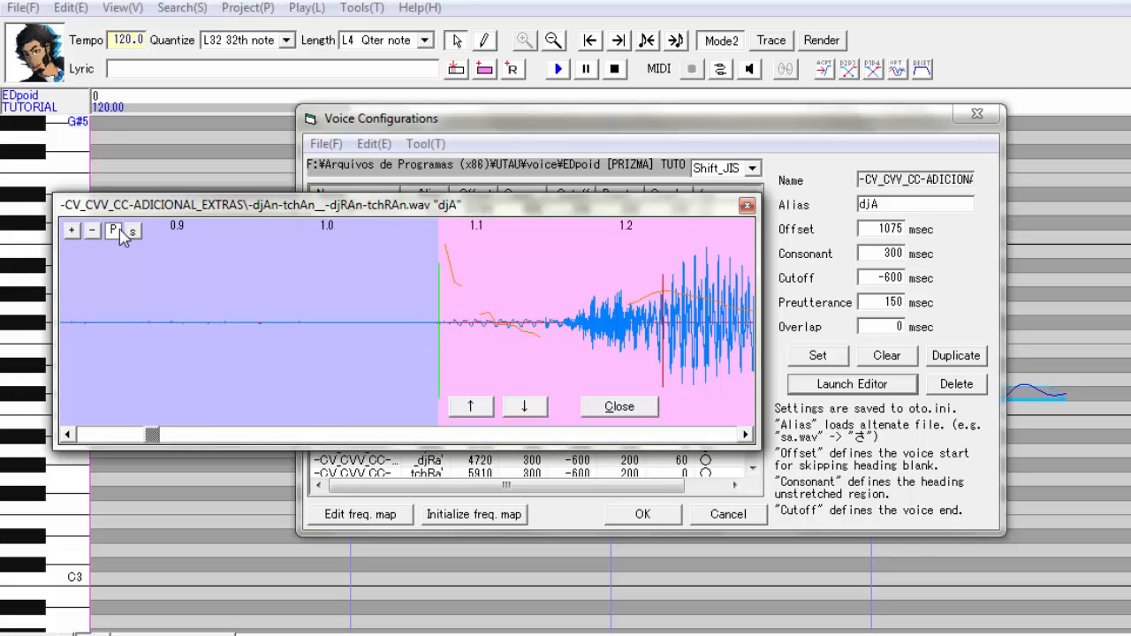
{"action": "left_click", "coordinate": [618, 433]}
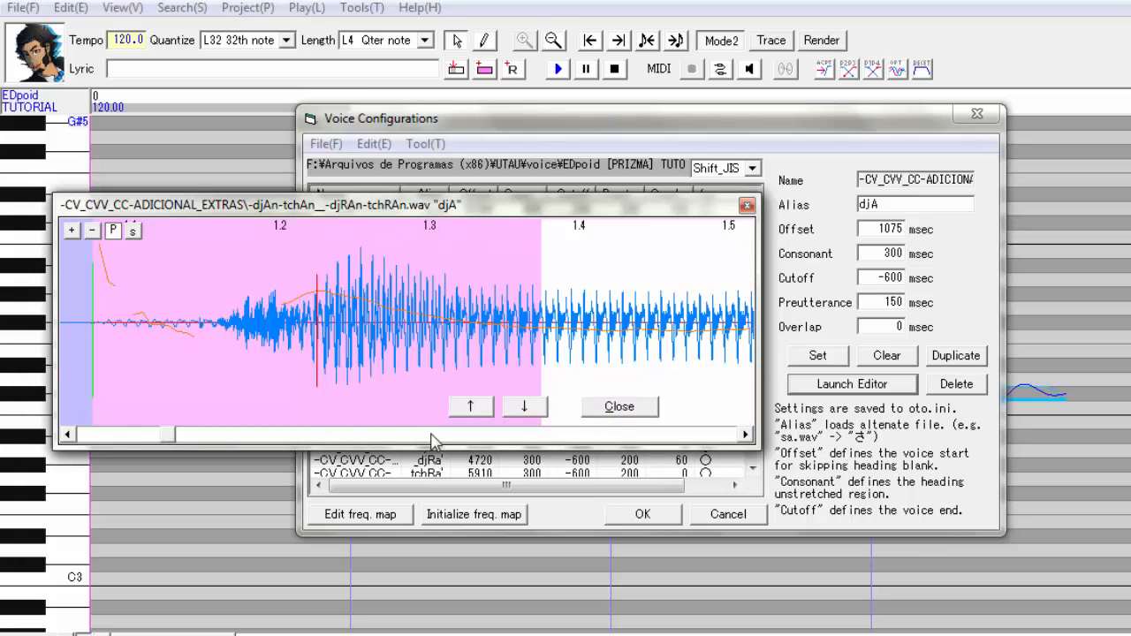
{"action": "mouse_move", "coordinate": [319, 369]}
{"action": "left_mouse_down"}
{"action": "mouse_move", "coordinate": [253, 372]}
{"action": "mouse_move", "coordinate": [404, 384]}
{"action": "mouse_move", "coordinate": [325, 380]}
{"action": "left_mouse_up"}
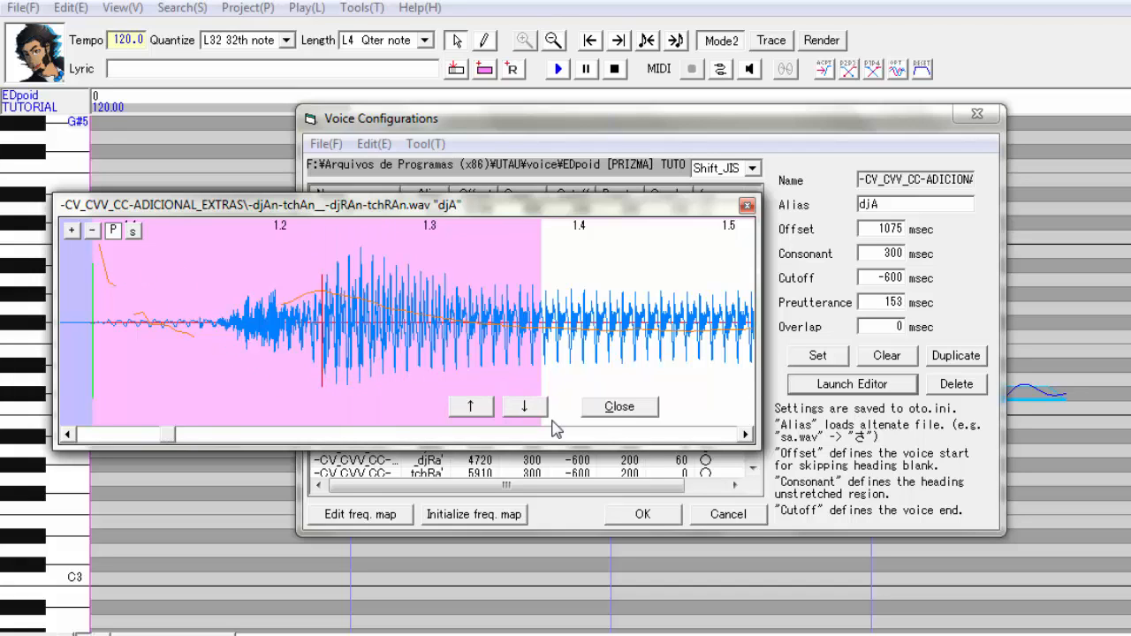
Extend the djA cutoff towards the end of the vowel and bring it back to 7607 ms, where the vowel is still stable
{"action": "left_click", "coordinate": [601, 435]}
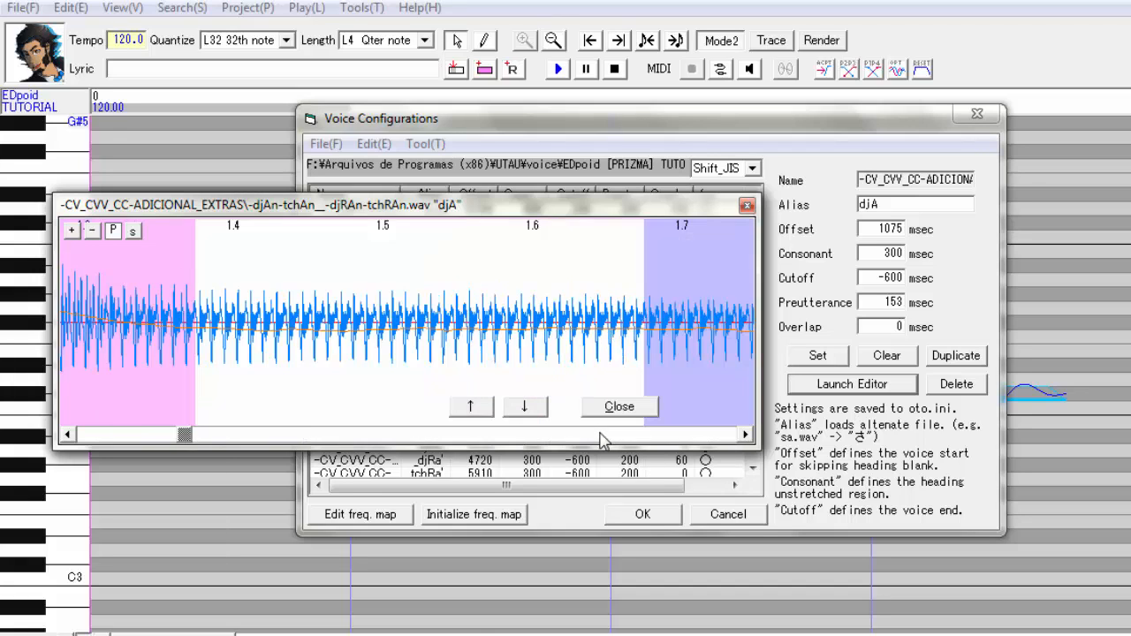
{"action": "left_click", "coordinate": [601, 434]}
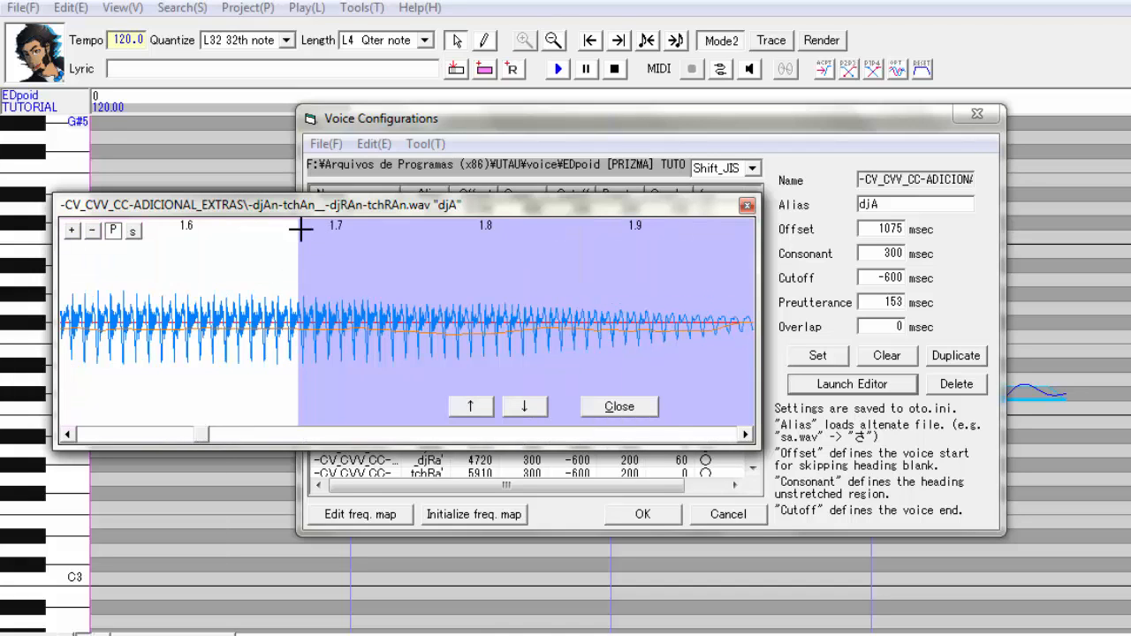
{"action": "left_click_drag", "start_coordinate": [299, 228], "coordinate": [750, 227]}
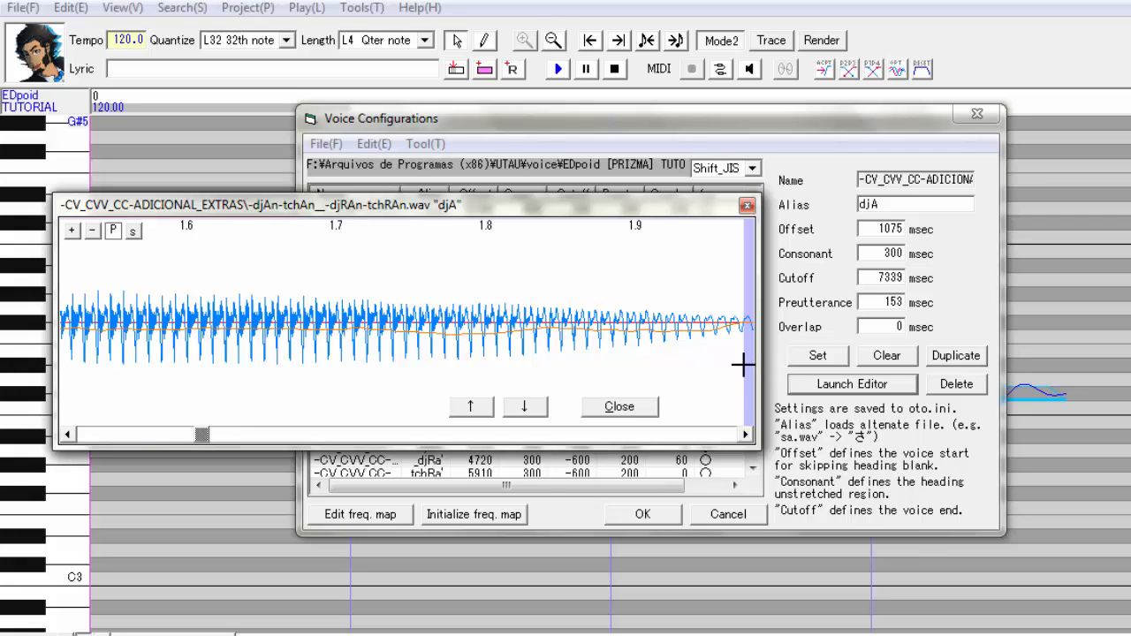
{"action": "left_click_drag", "start_coordinate": [742, 364], "coordinate": [343, 381]}
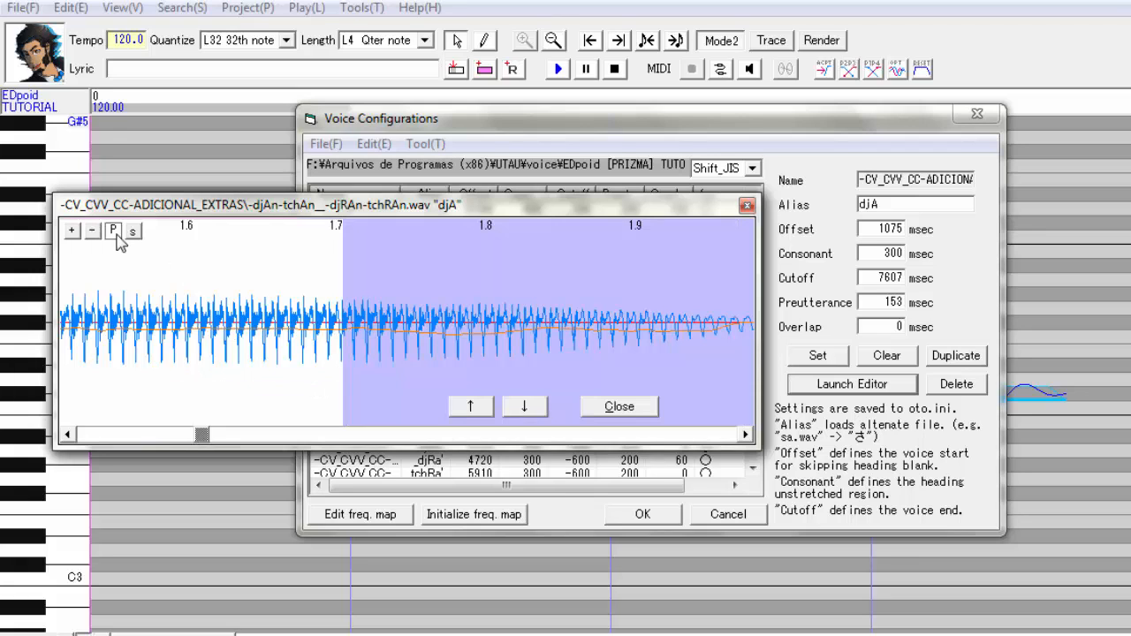
Try the djA offset at 1159 ms, by the noisy part of the consonant, and move it back to 1076 ms
{"action": "left_click", "coordinate": [165, 435]}
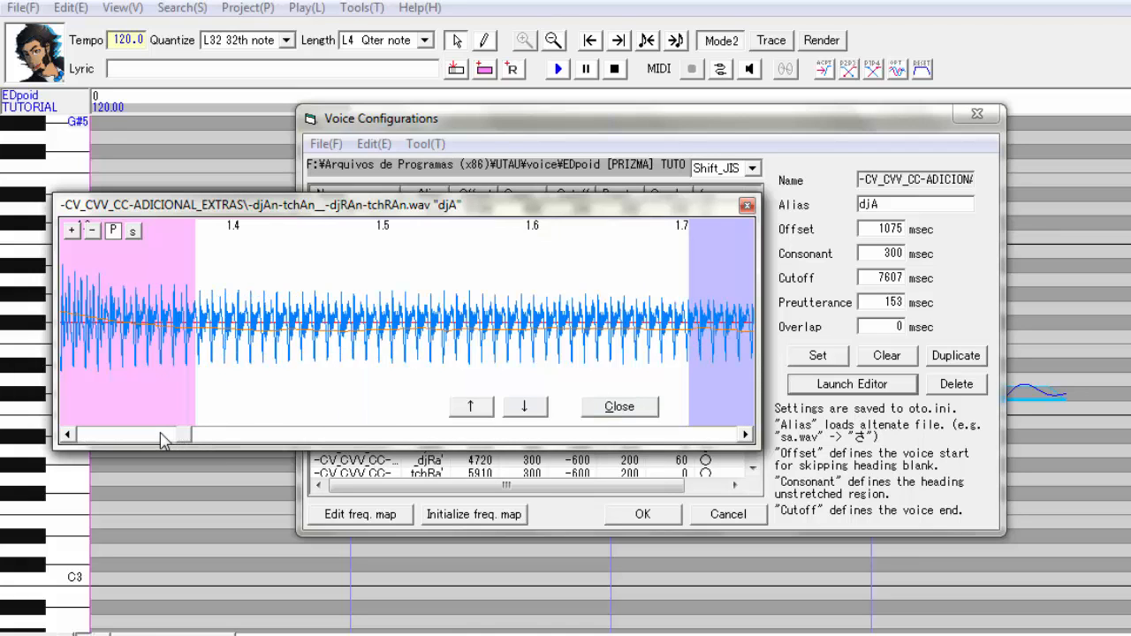
{"action": "left_click", "coordinate": [165, 435]}
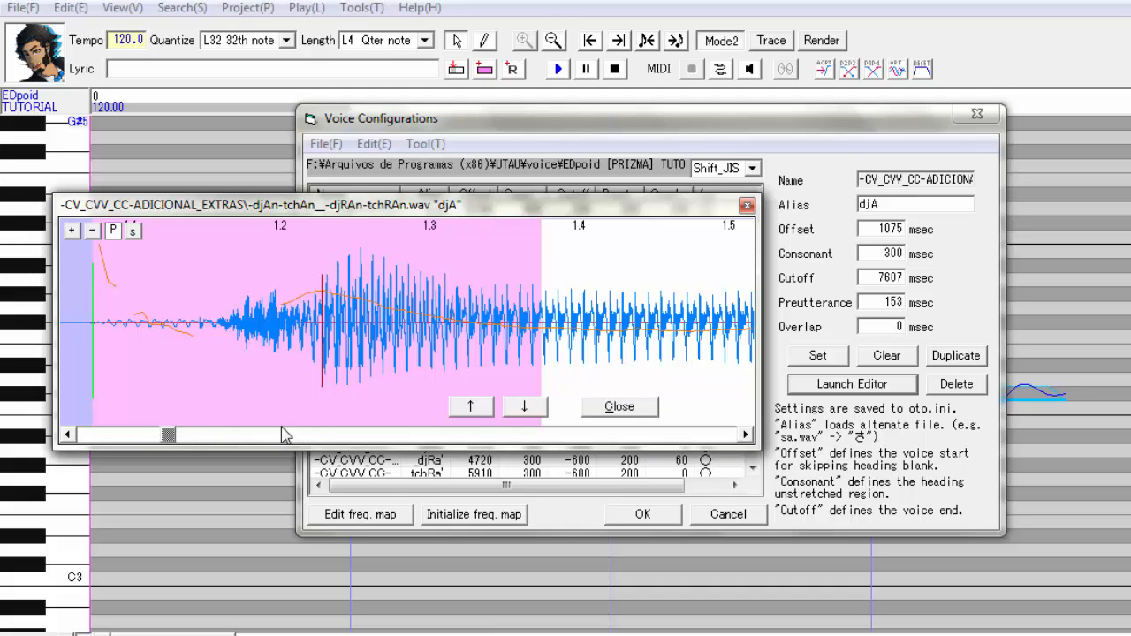
{"action": "left_click", "coordinate": [219, 238]}
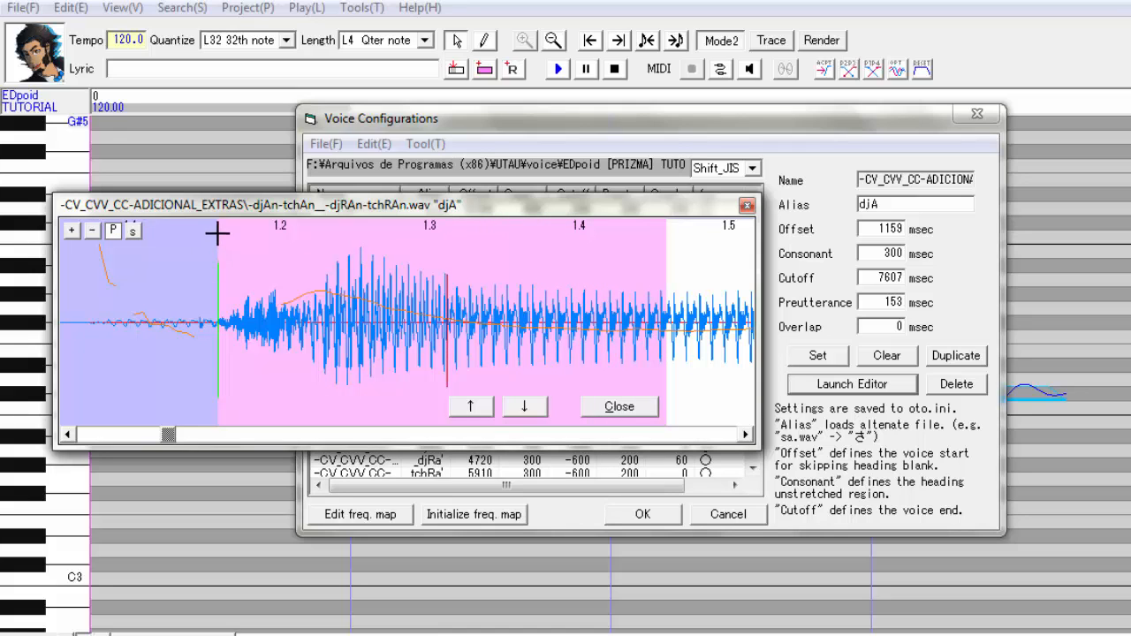
{"action": "left_click", "coordinate": [95, 253]}
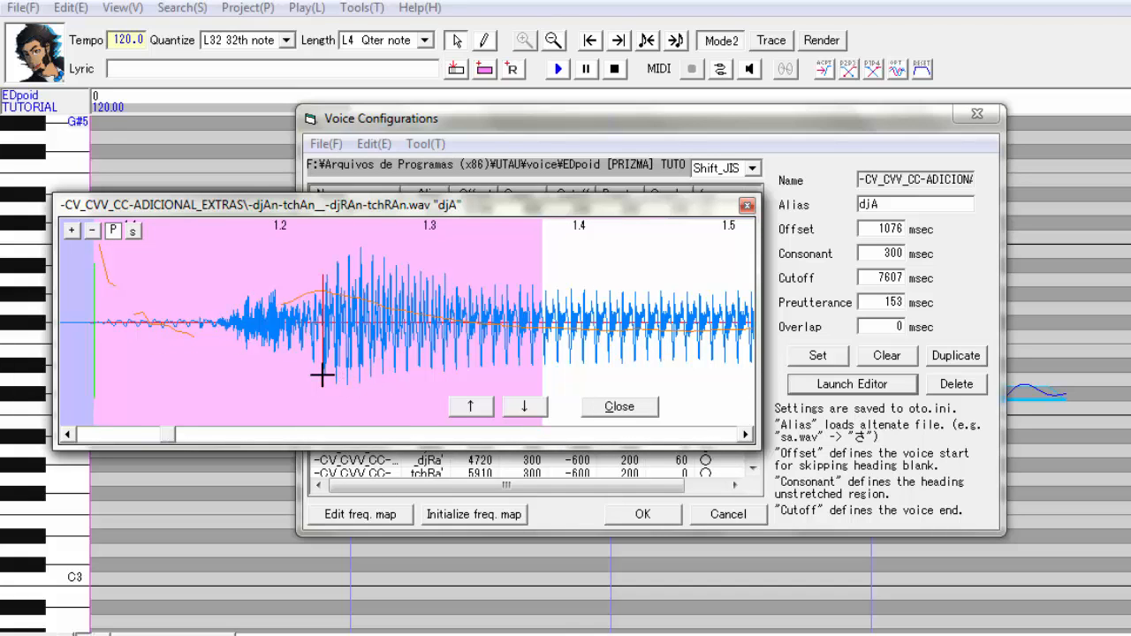
Recheck the djA preutterance and cutoff, try consonant ranges of 194 and 396 ms, and set the consonant range to 223 ms
{"action": "mouse_move", "coordinate": [321, 374]}
{"action": "left_mouse_down"}
{"action": "mouse_move", "coordinate": [273, 379]}
{"action": "mouse_move", "coordinate": [370, 378]}
{"action": "mouse_move", "coordinate": [247, 392]}
{"action": "mouse_move", "coordinate": [321, 383]}
{"action": "mouse_move", "coordinate": [321, 395]}
{"action": "left_mouse_up"}
{"action": "left_click_drag", "start_coordinate": [501, 432], "coordinate": [501, 433]}
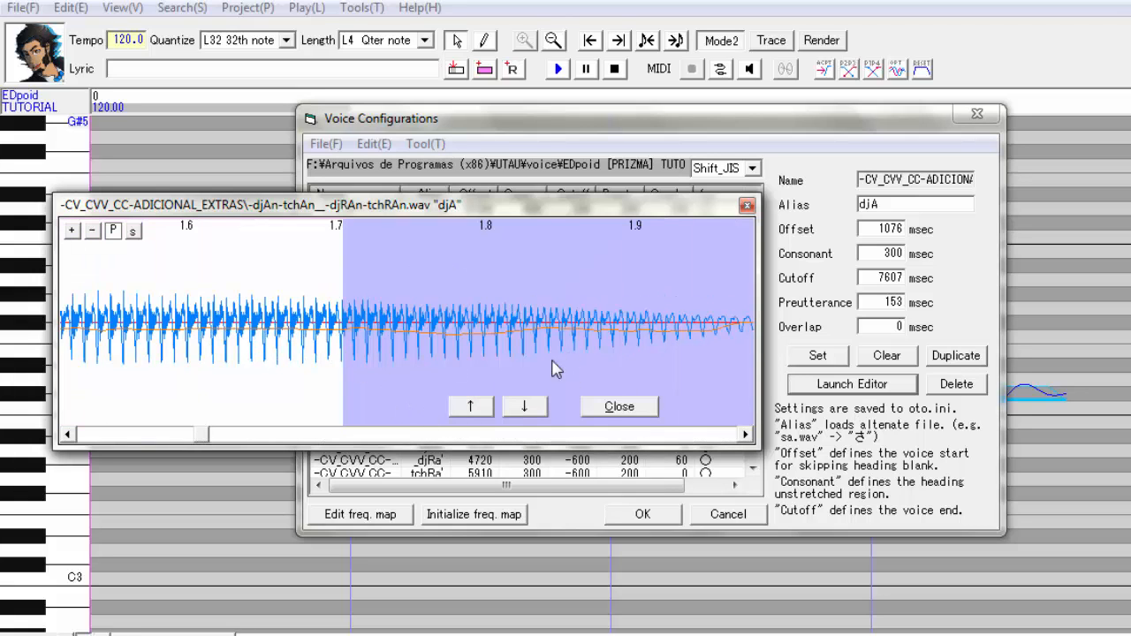
{"action": "left_click", "coordinate": [139, 435]}
{"action": "left_click", "coordinate": [140, 435]}
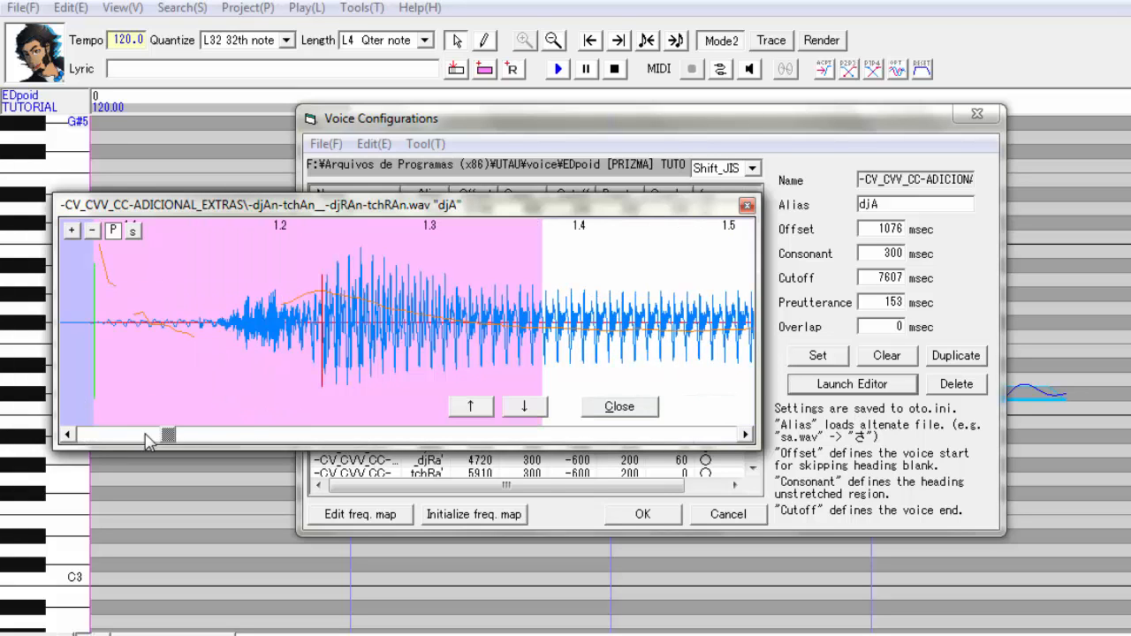
{"action": "left_click_drag", "start_coordinate": [540, 253], "coordinate": [382, 261]}
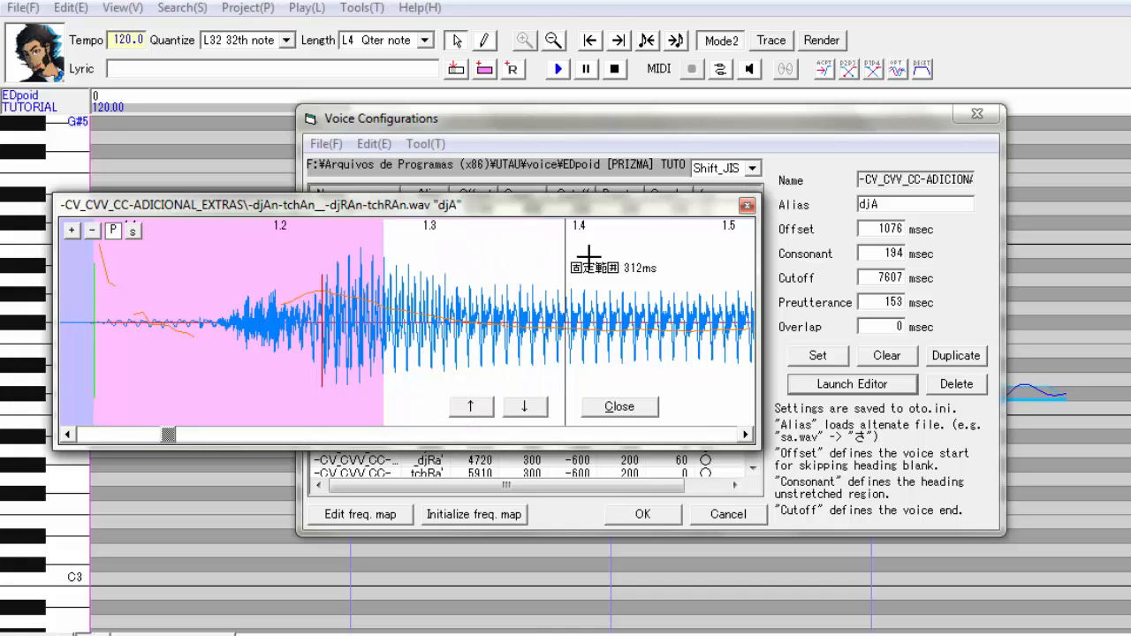
{"action": "left_click", "coordinate": [683, 256]}
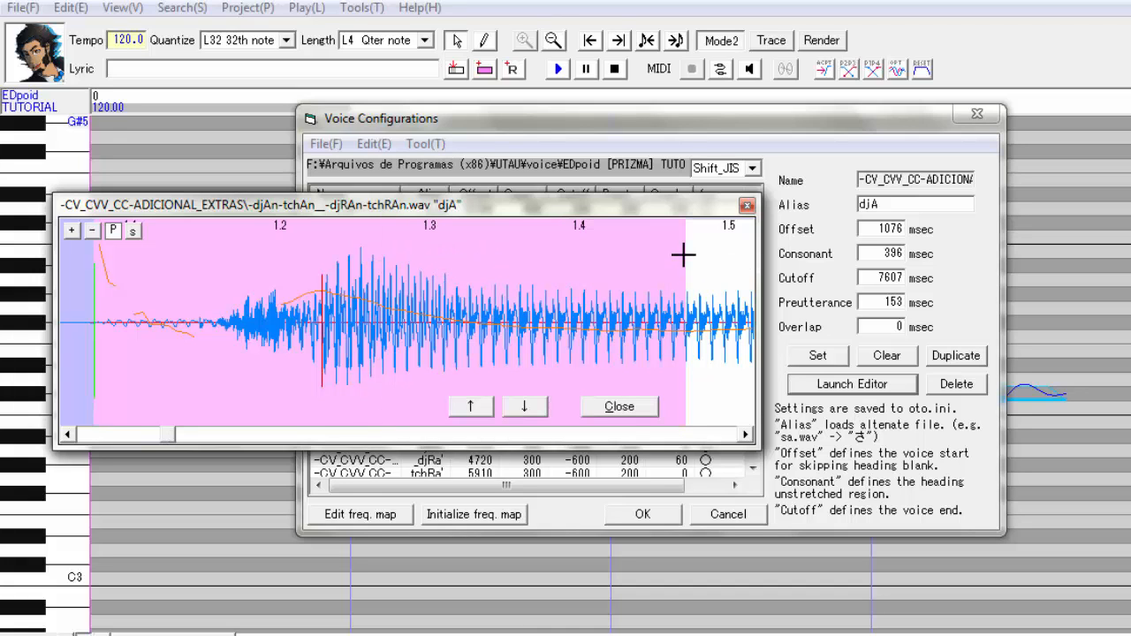
{"action": "left_click", "coordinate": [425, 266]}
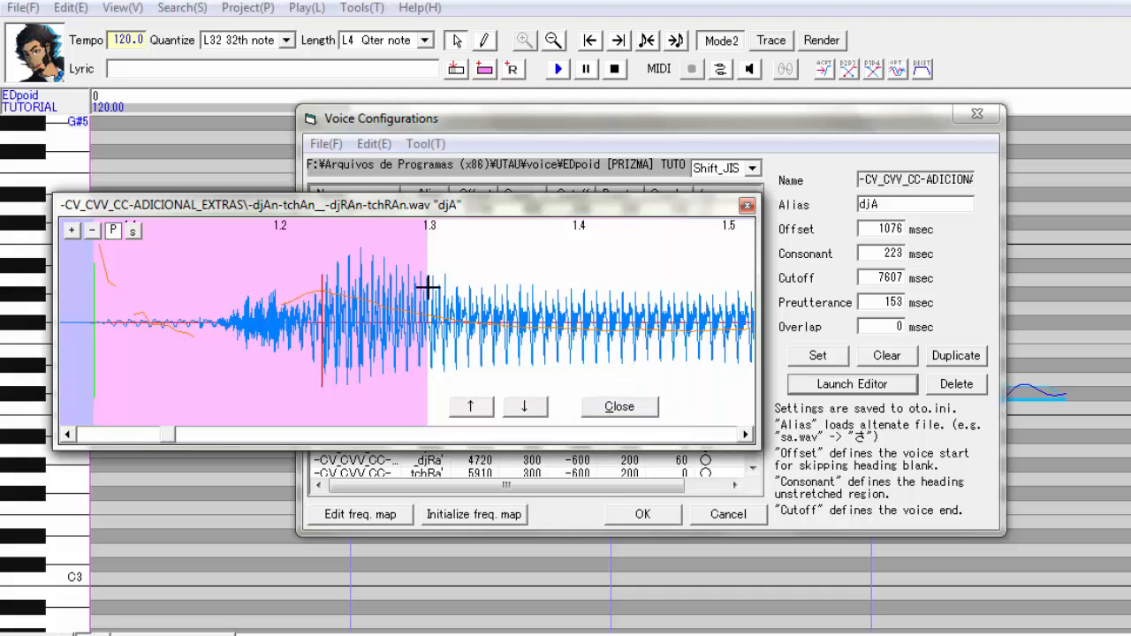
Switch the waveform editor to _djA, move its offset slightly earlier and return it to the start of the consonant
{"action": "left_click", "coordinate": [527, 408]}
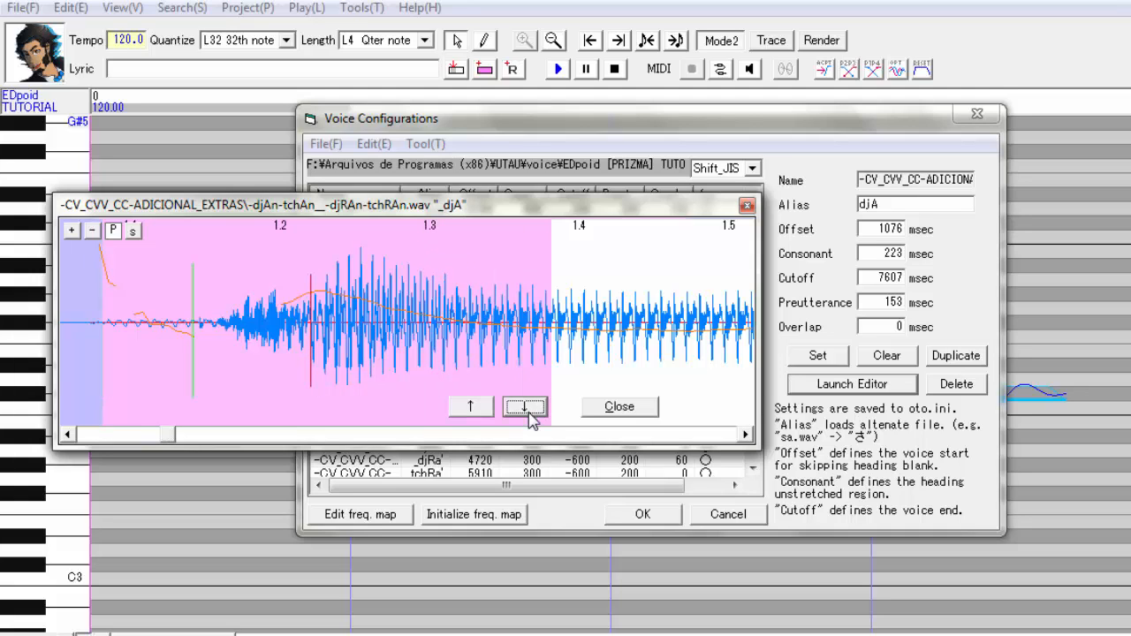
{"action": "left_click", "coordinate": [84, 239]}
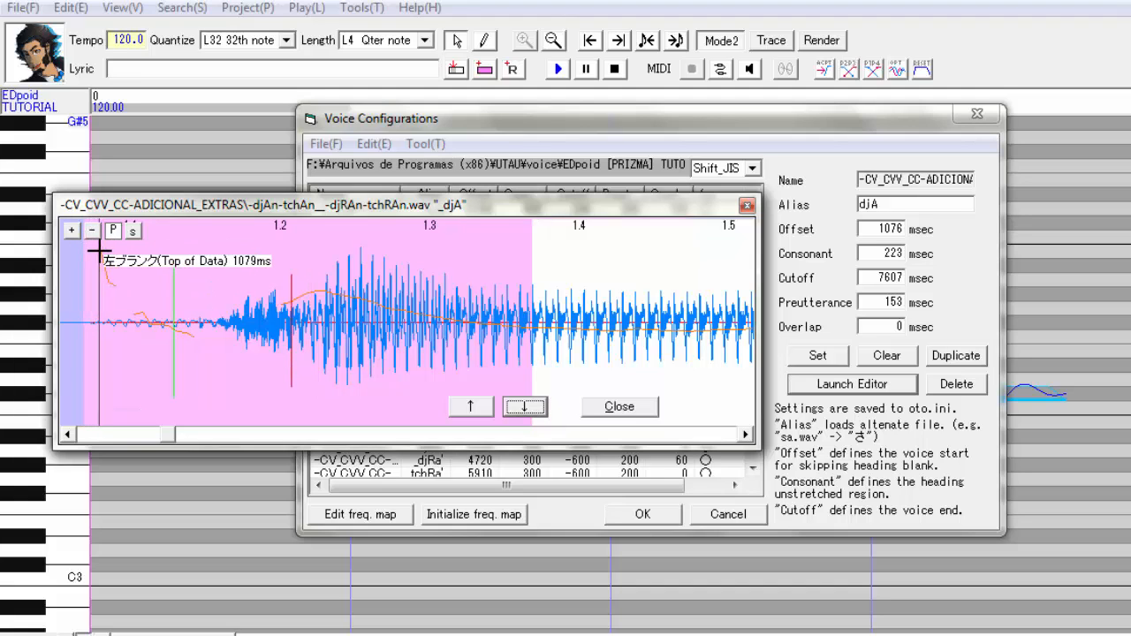
{"action": "left_click", "coordinate": [103, 257]}
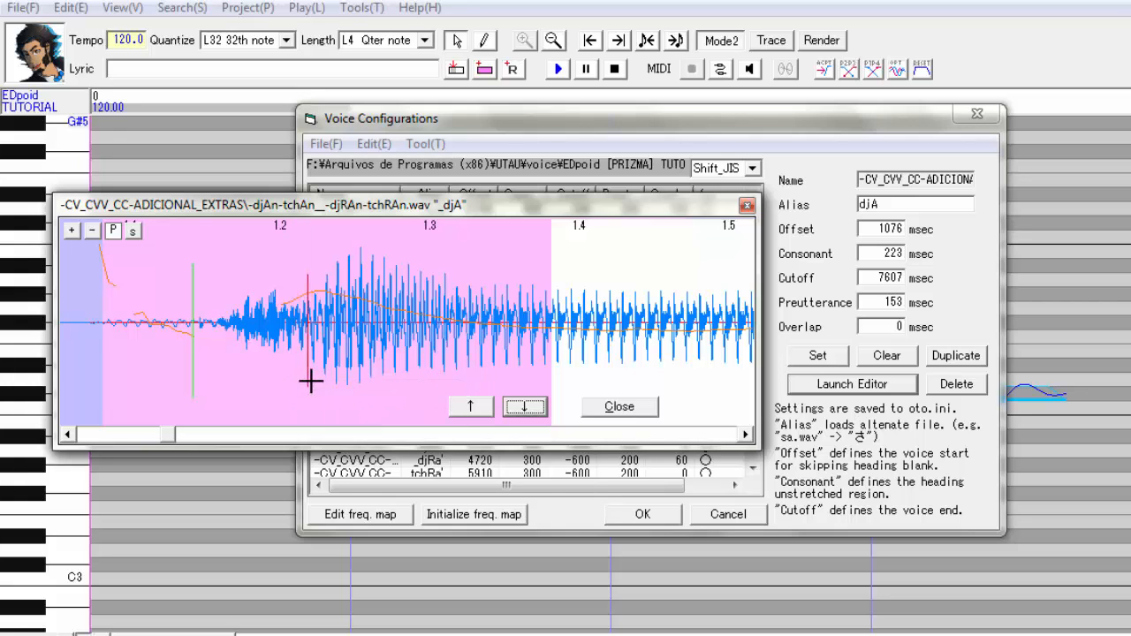
Examine the cutoff of _djA near the end of the vowel and return to its consonant range
{"action": "left_click", "coordinate": [673, 435]}
{"action": "left_click", "coordinate": [672, 435]}
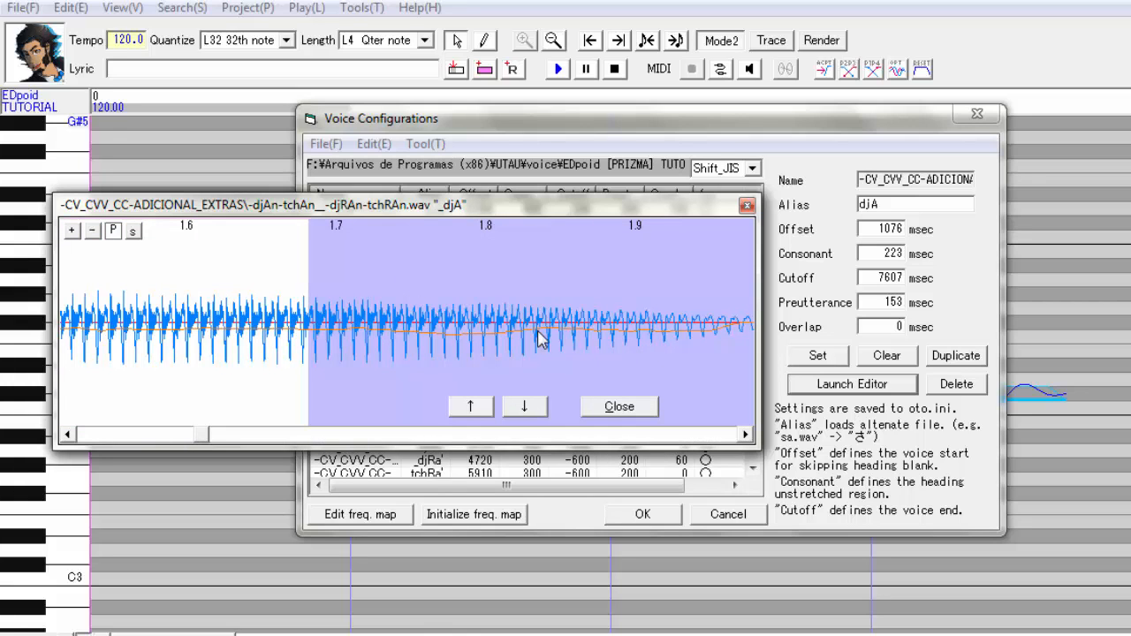
{"action": "left_click", "coordinate": [161, 435]}
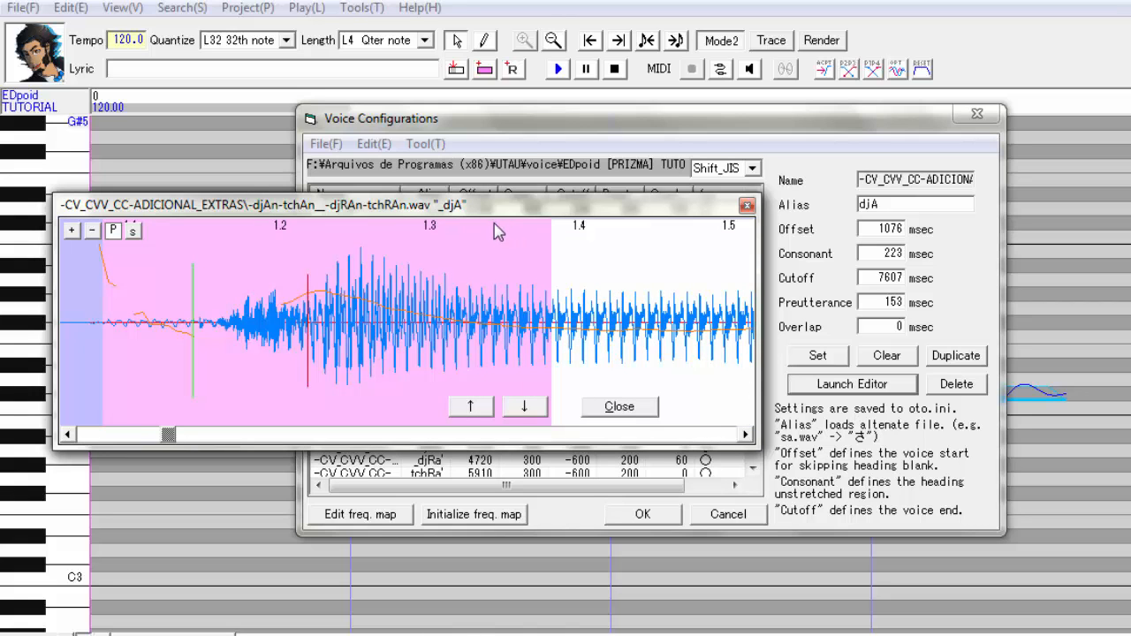
Compare the waveform markers of djA and _djA and close the waveform editor
{"action": "left_click_drag", "start_coordinate": [498, 211], "coordinate": [655, 177]}
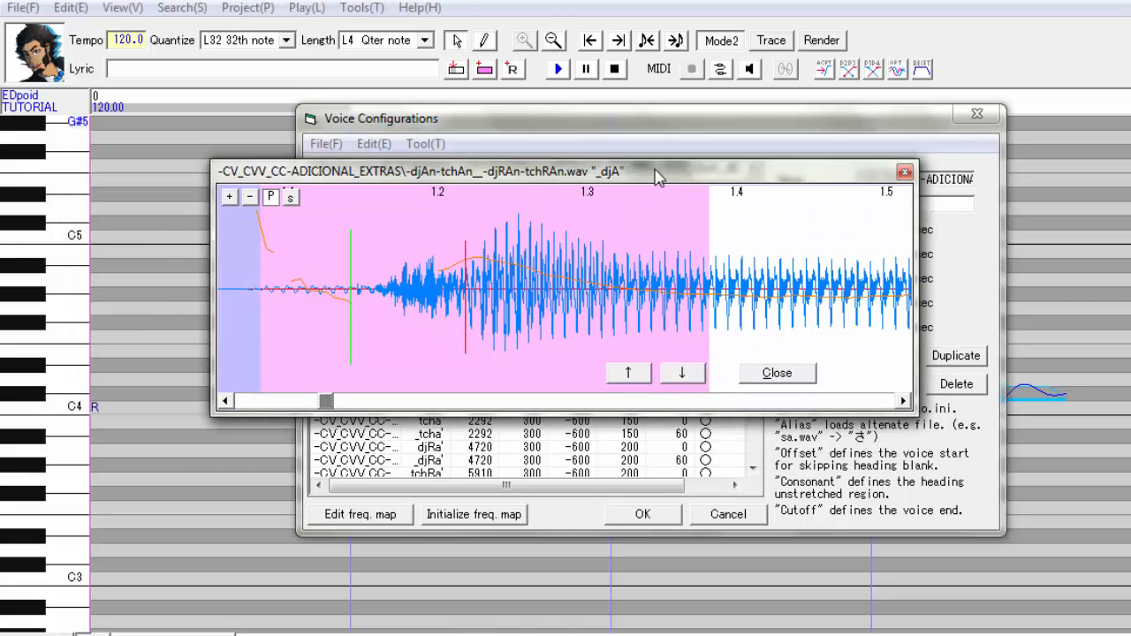
{"action": "left_click", "coordinate": [632, 374]}
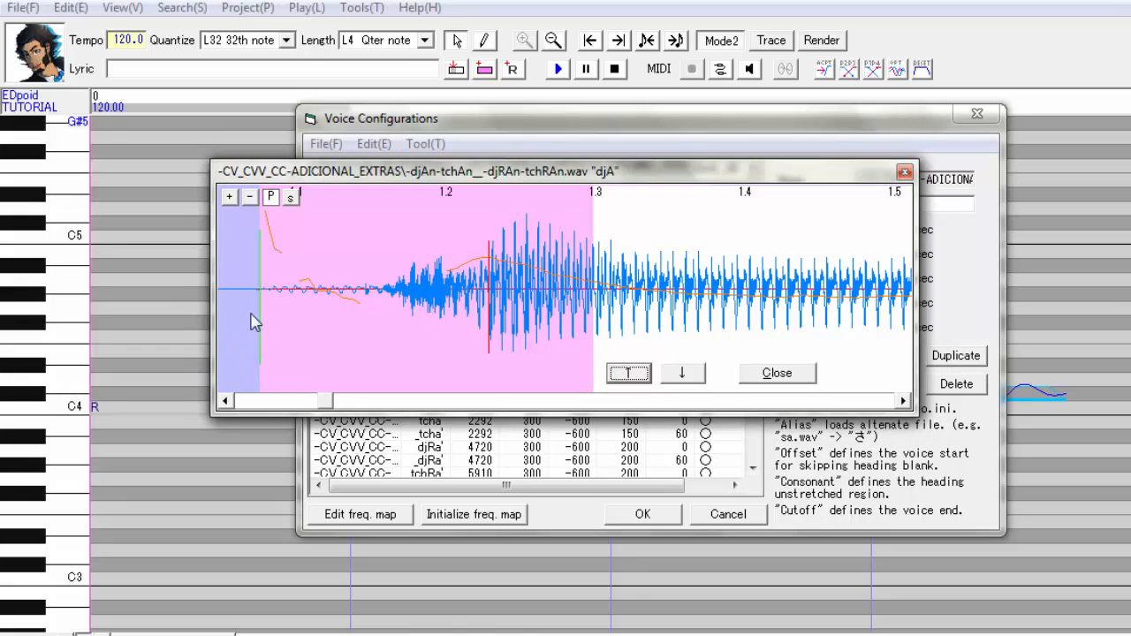
{"action": "left_click", "coordinate": [681, 375]}
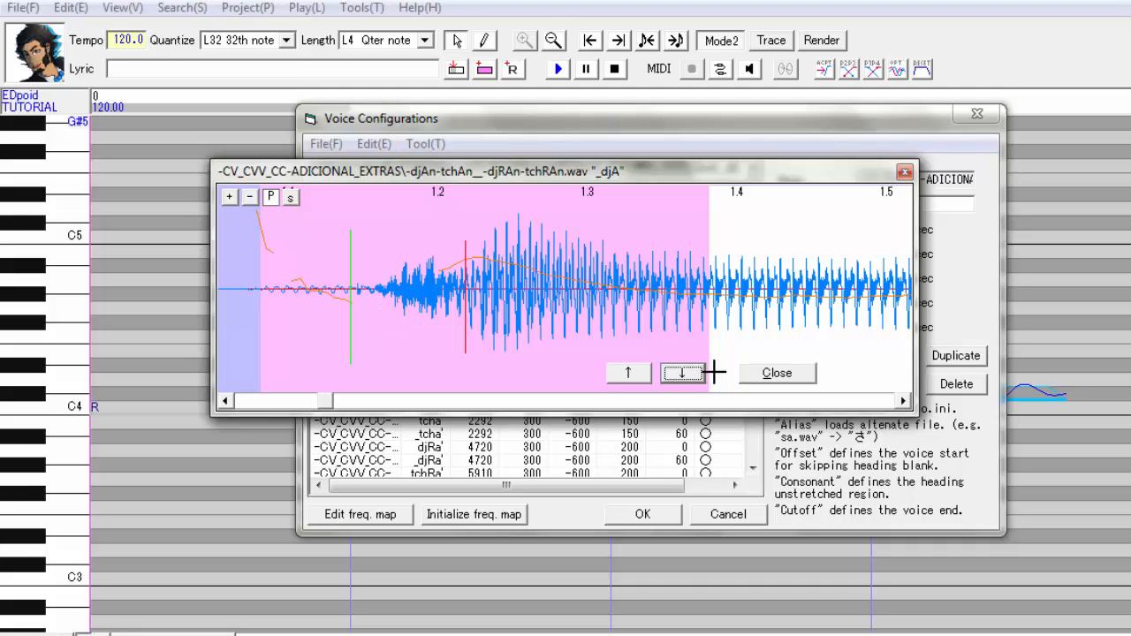
{"action": "left_click", "coordinate": [776, 374]}
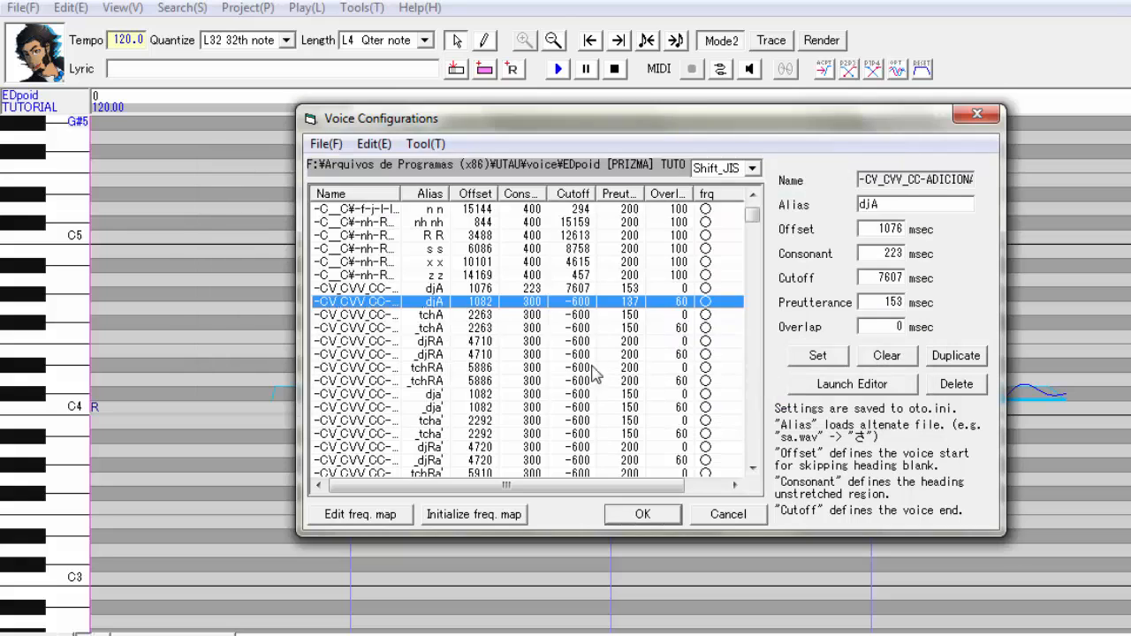
Open djRA in the waveform editor, set its offset to 4707 ms and move its preutterance slightly later into the vowel
{"action": "left_click", "coordinate": [470, 328]}
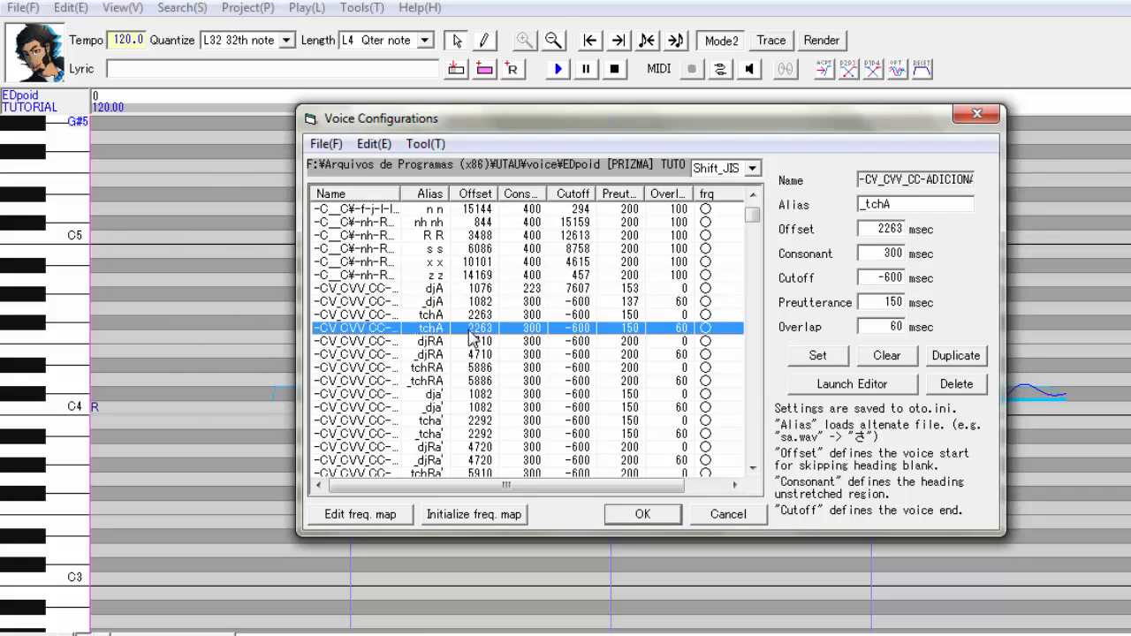
{"action": "left_click", "coordinate": [471, 342]}
{"action": "left_click", "coordinate": [854, 393]}
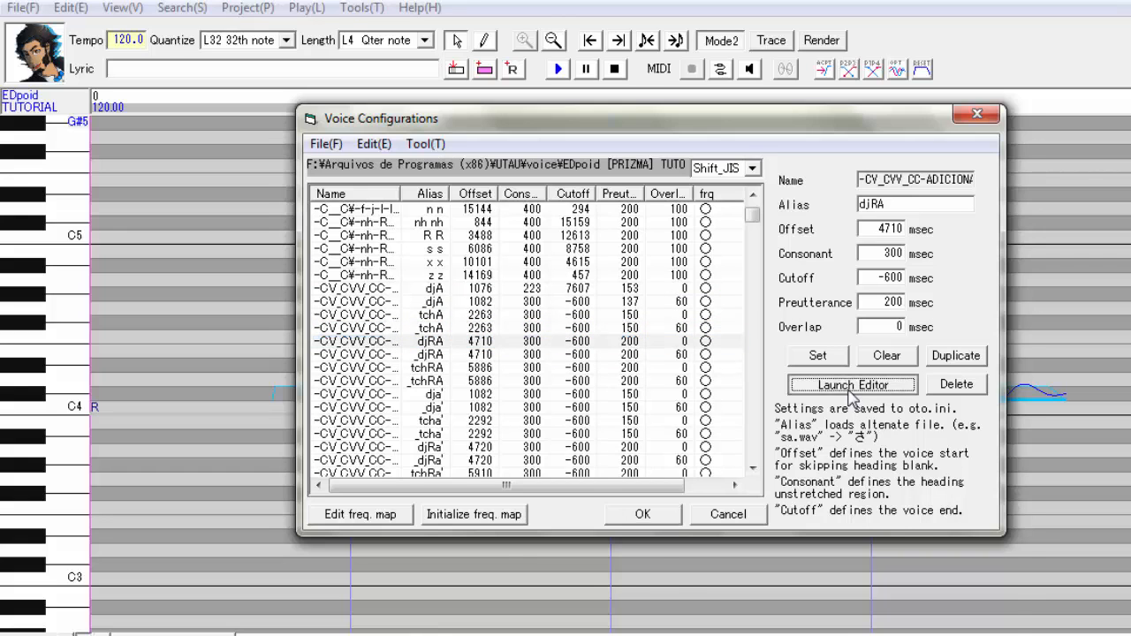
{"action": "left_click_drag", "start_coordinate": [583, 433], "coordinate": [538, 256]}
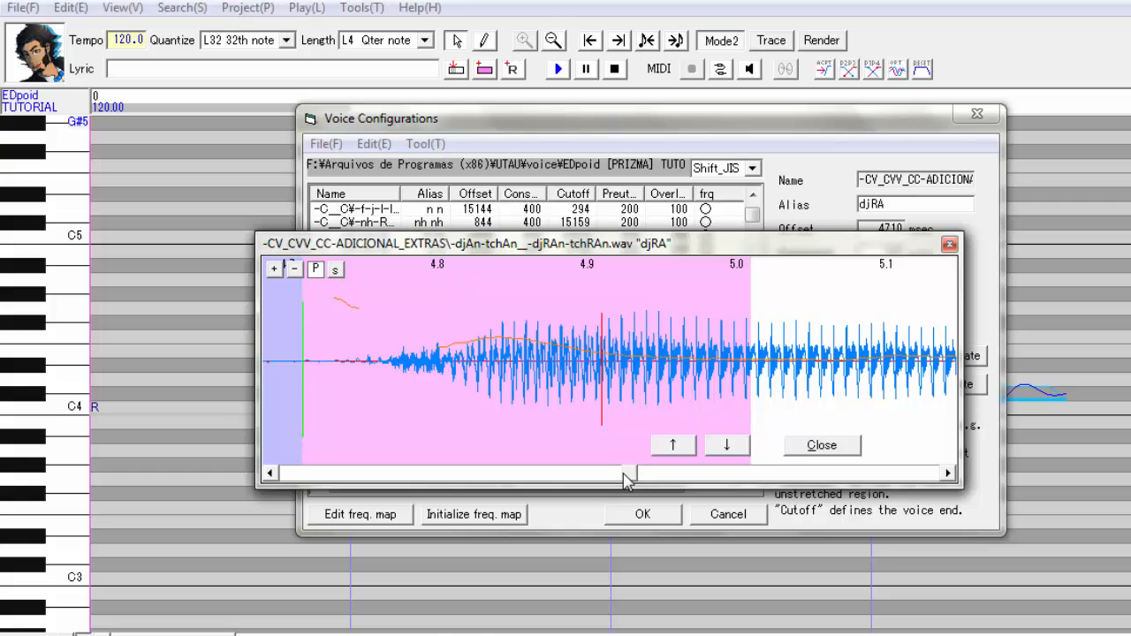
{"action": "left_click_drag", "start_coordinate": [633, 477], "coordinate": [592, 446]}
{"action": "left_click_drag", "start_coordinate": [407, 277], "coordinate": [404, 276]}
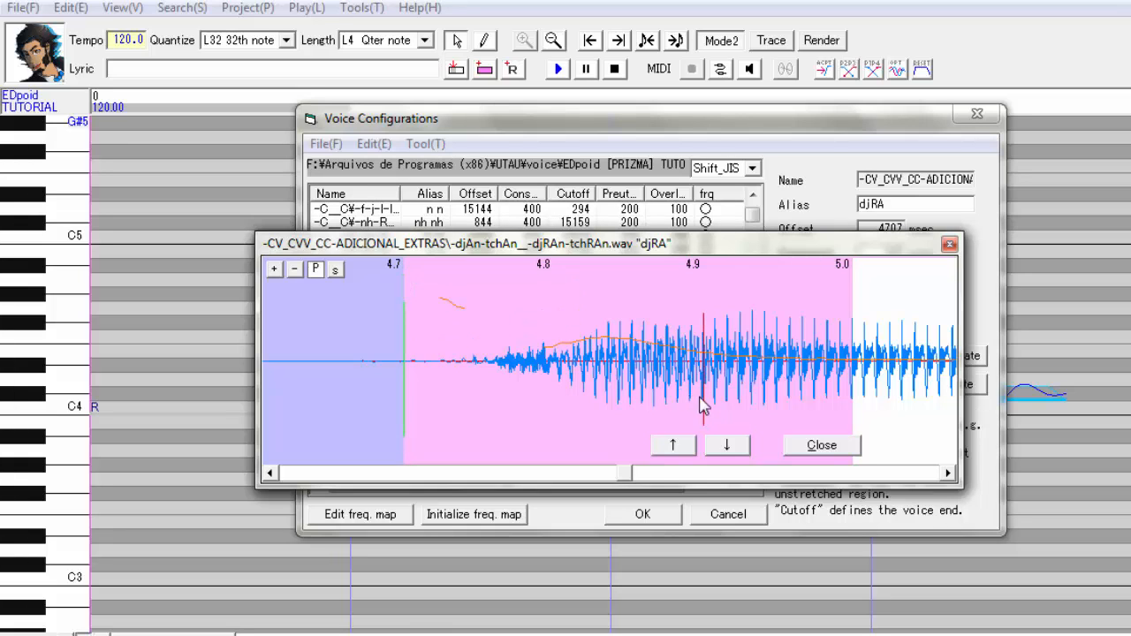
{"action": "mouse_move", "coordinate": [702, 400]}
{"action": "left_mouse_down"}
{"action": "mouse_move", "coordinate": [557, 408]}
{"action": "mouse_move", "coordinate": [715, 422]}
{"action": "left_mouse_up"}
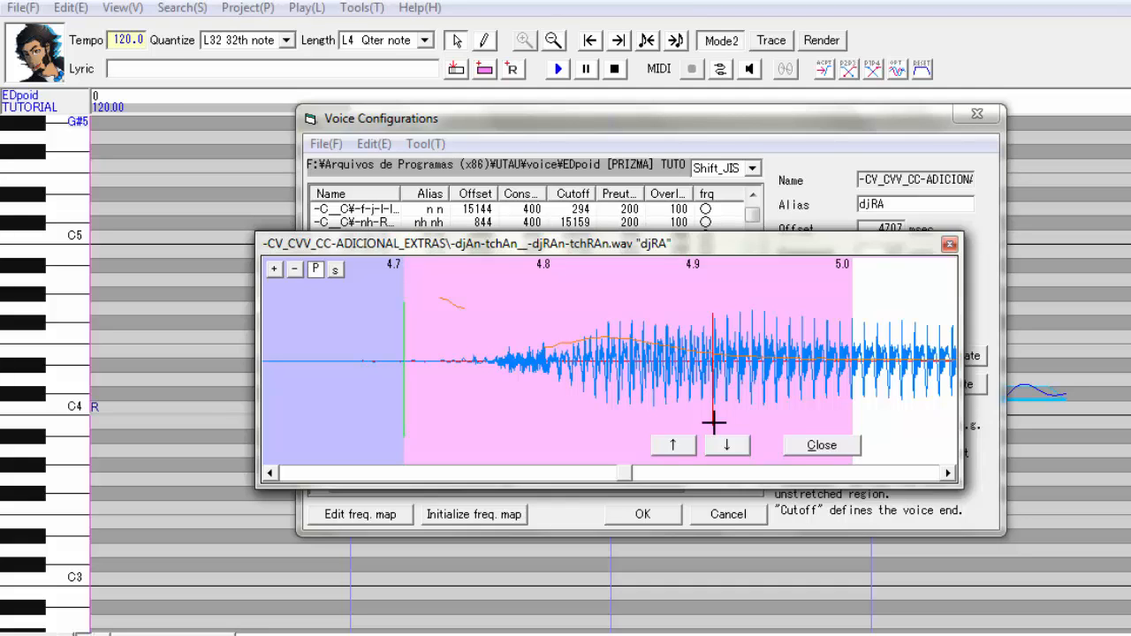
Examine the djRA cutoff near the end of the vowel and compare its consonant range with _djRA
{"action": "left_click", "coordinate": [777, 474]}
{"action": "left_click", "coordinate": [778, 474]}
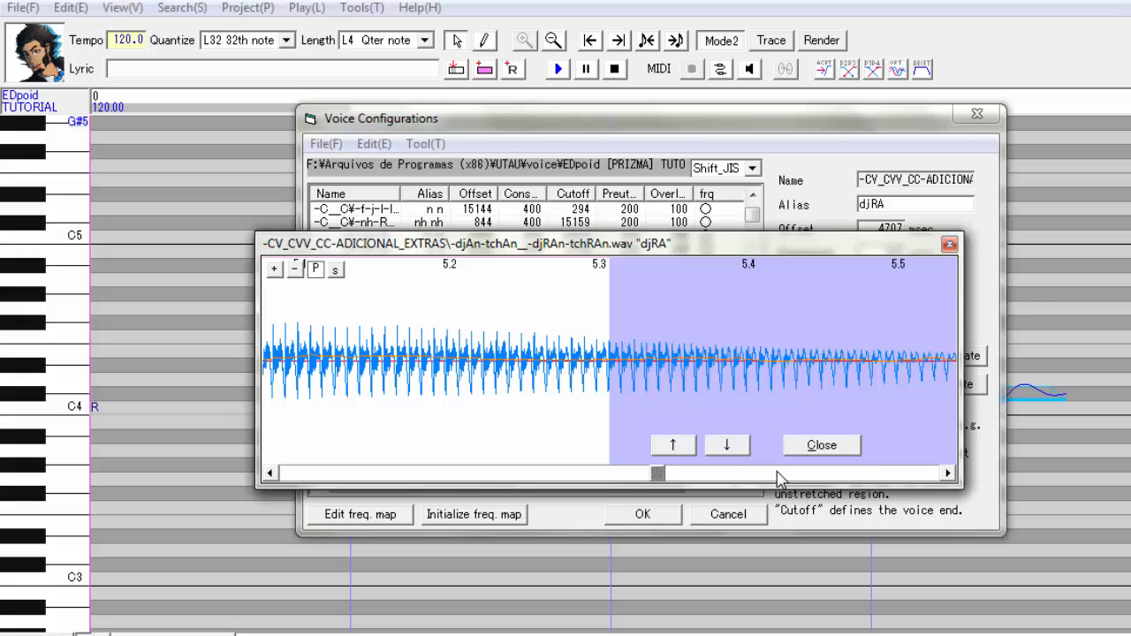
{"action": "left_click", "coordinate": [575, 475]}
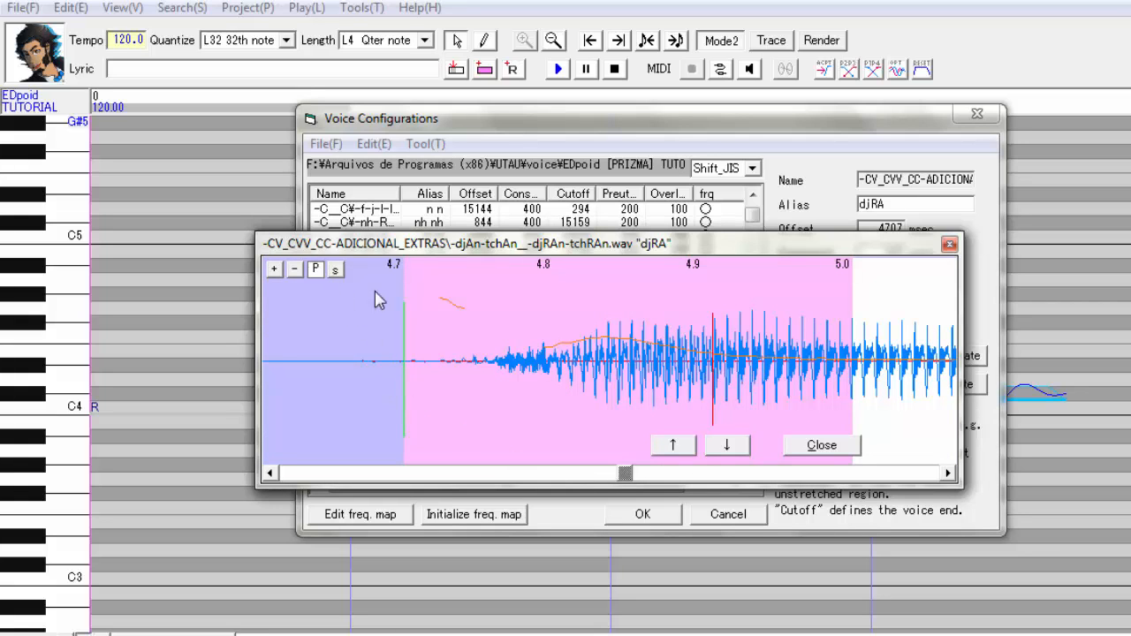
{"action": "left_click", "coordinate": [730, 449]}
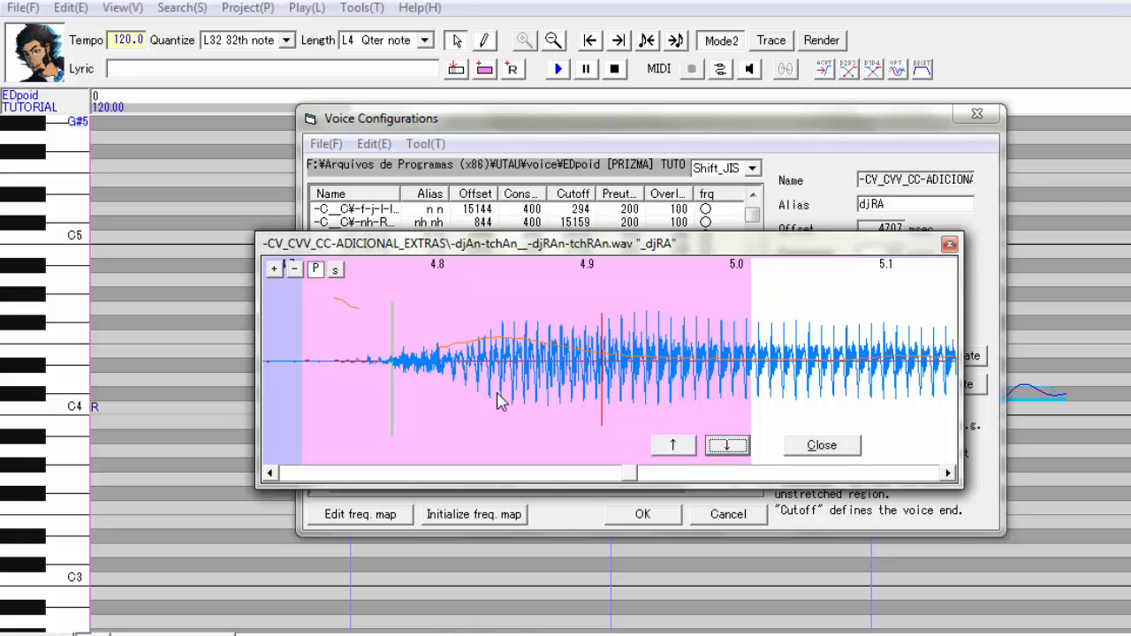
Switch the waveform editor to dja, set its offset to 1121 ms at the consonant's start and its preutterance to 154 ms
{"action": "key", "text": "Down"}
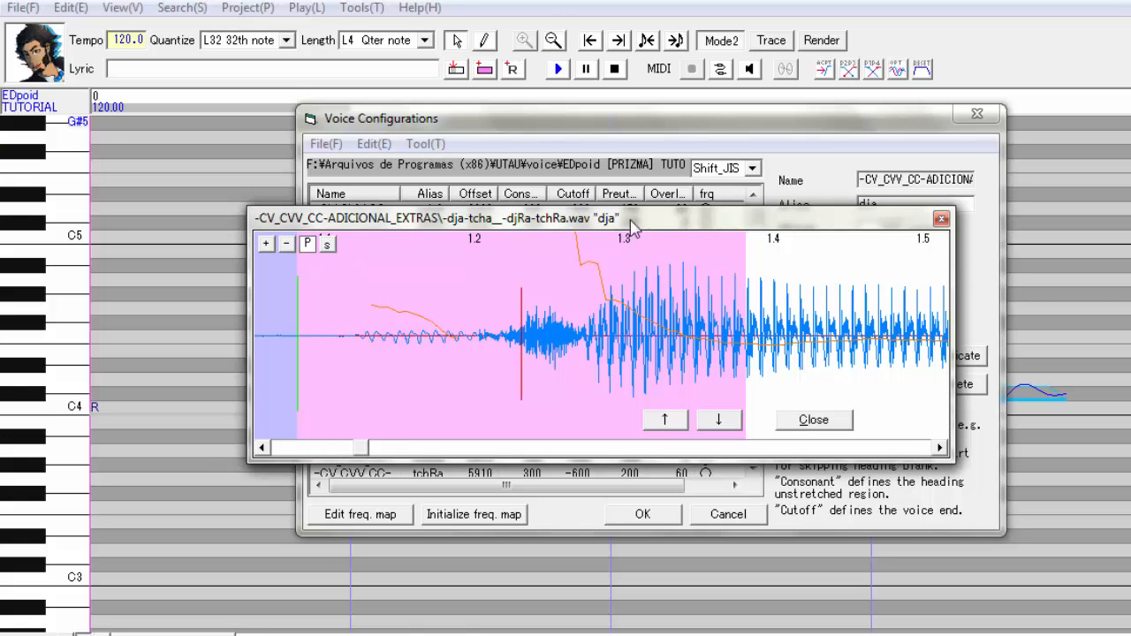
{"action": "mouse_move", "coordinate": [677, 222]}
{"action": "left_mouse_down"}
{"action": "mouse_move", "coordinate": [591, 335]}
{"action": "mouse_move", "coordinate": [680, 431]}
{"action": "mouse_move", "coordinate": [662, 231]}
{"action": "left_mouse_up"}
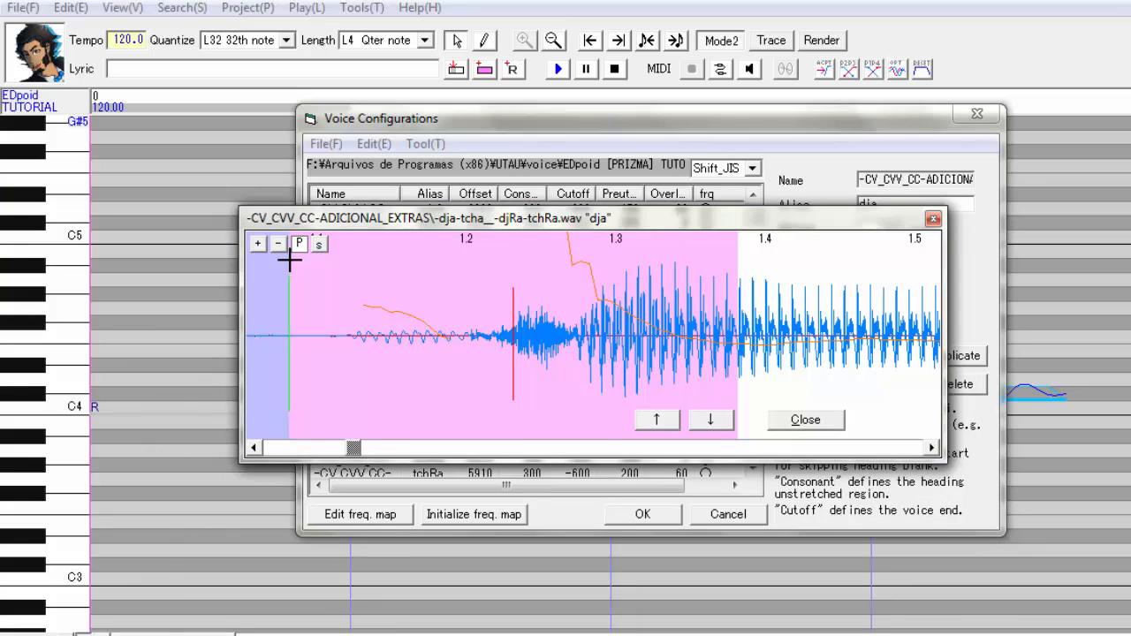
{"action": "mouse_move", "coordinate": [290, 258]}
{"action": "left_mouse_down"}
{"action": "mouse_move", "coordinate": [346, 258]}
{"action": "mouse_move", "coordinate": [277, 253]}
{"action": "left_mouse_up"}
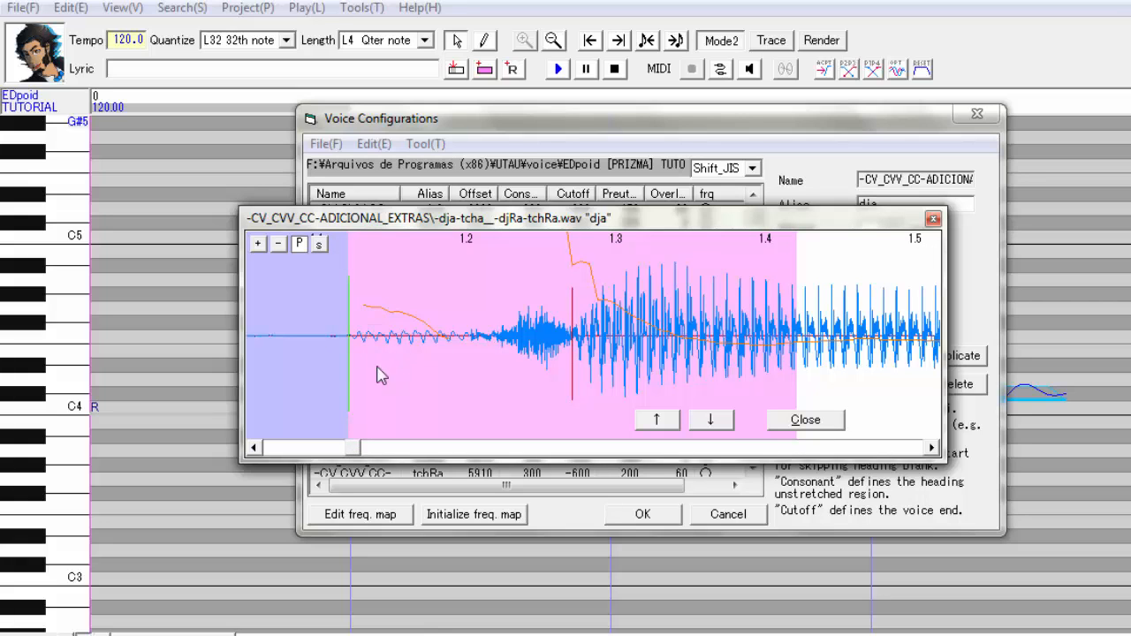
{"action": "mouse_move", "coordinate": [575, 374]}
{"action": "left_mouse_down"}
{"action": "mouse_move", "coordinate": [631, 379]}
{"action": "mouse_move", "coordinate": [579, 382]}
{"action": "left_mouse_up"}
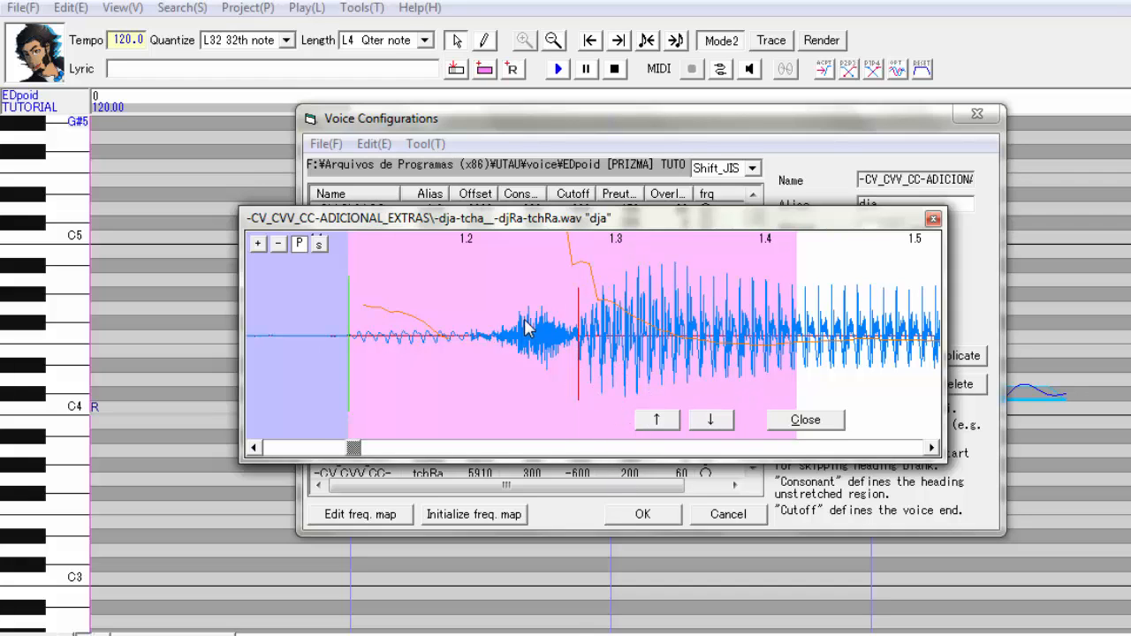
Set the dja cutoff to 7670 ms, before the vowel fades, and recheck its offset and consonant range
{"action": "left_click", "coordinate": [725, 449]}
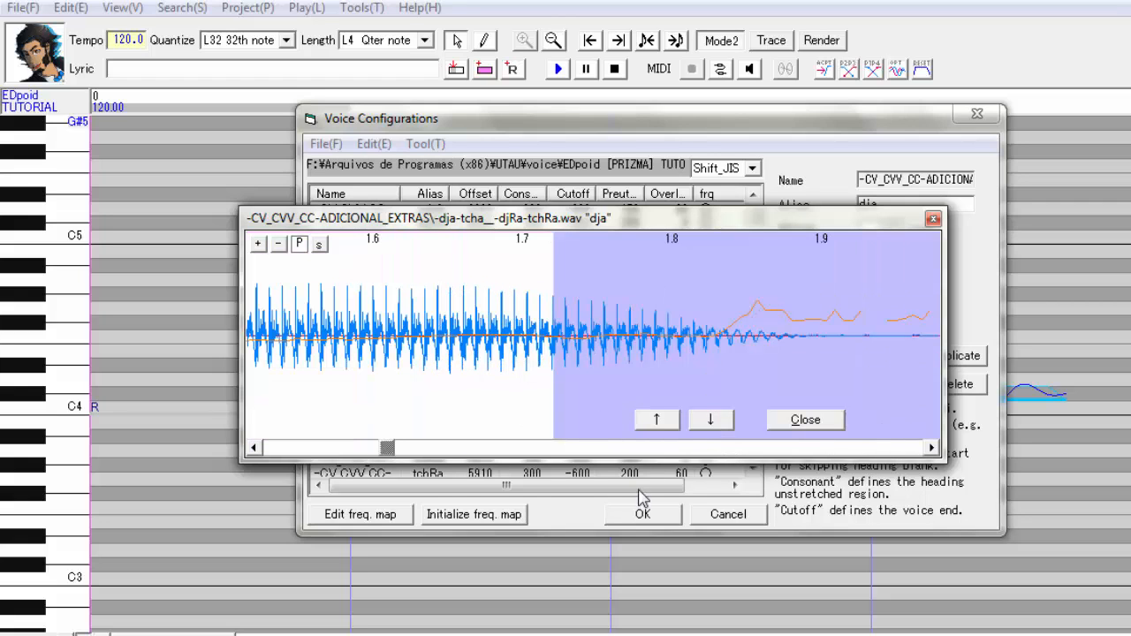
{"action": "left_click_drag", "start_coordinate": [392, 453], "coordinate": [386, 452]}
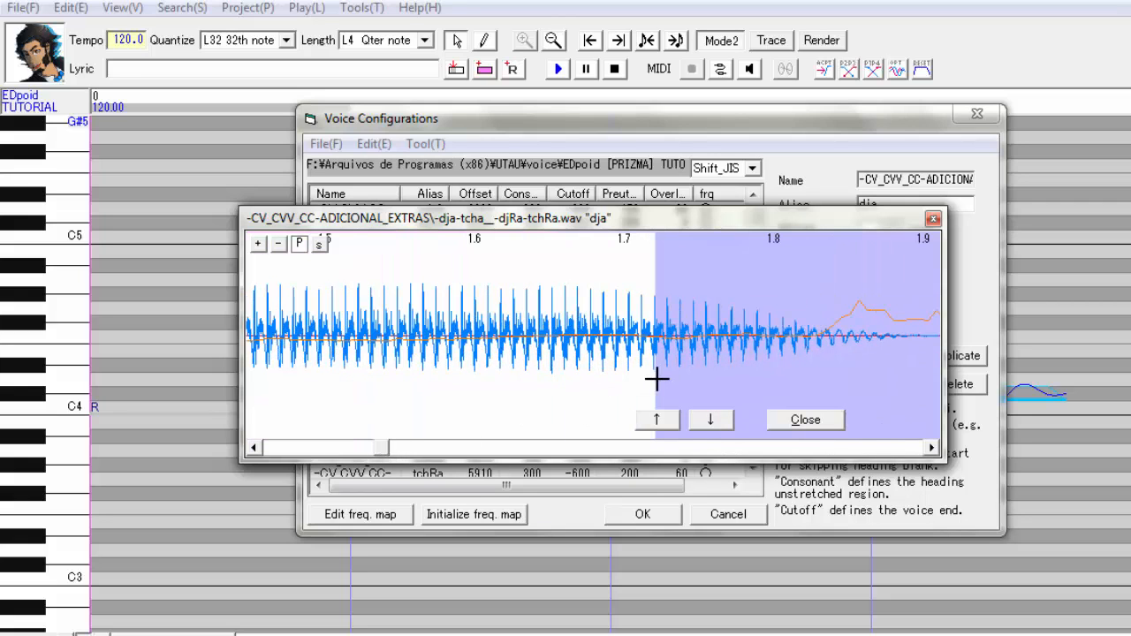
{"action": "left_click_drag", "start_coordinate": [661, 381], "coordinate": [631, 379]}
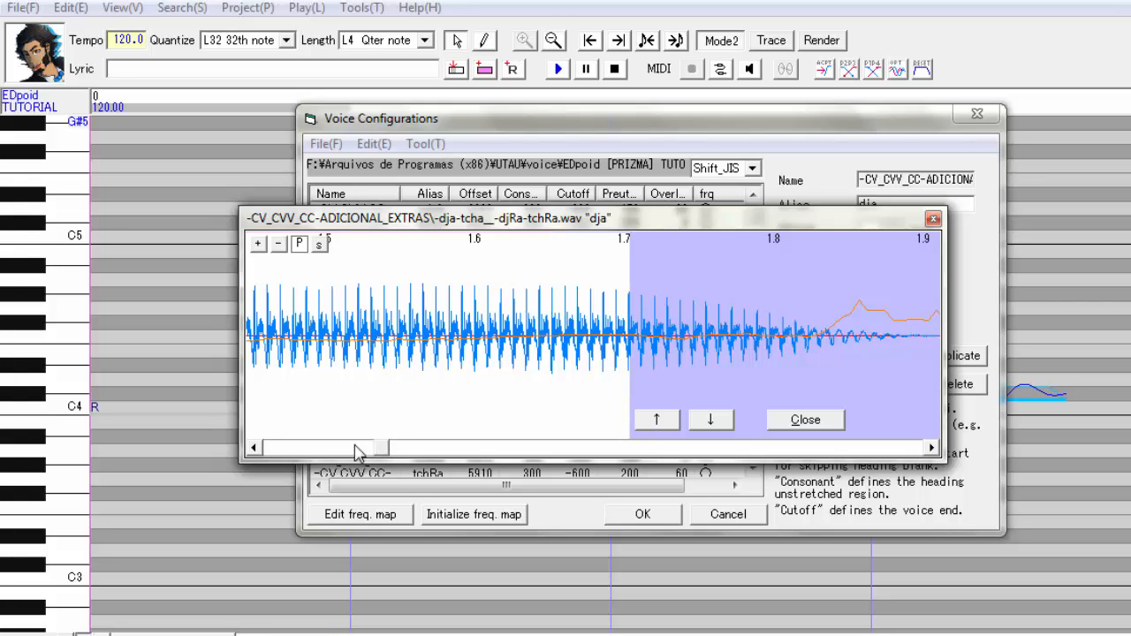
{"action": "left_click_drag", "start_coordinate": [380, 451], "coordinate": [355, 452]}
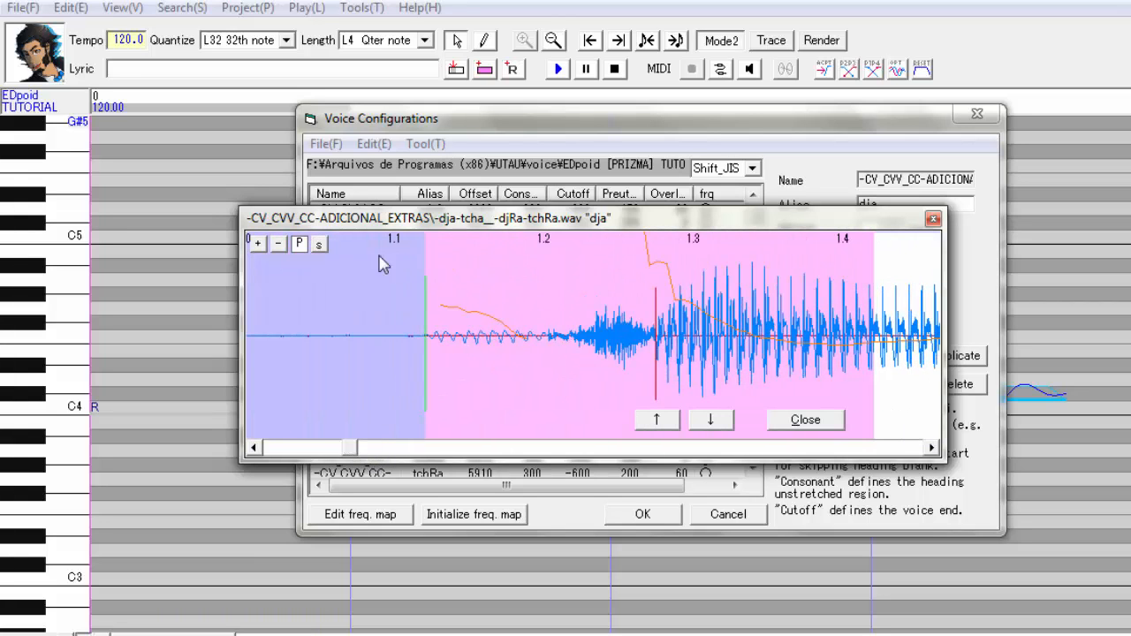
{"action": "left_click", "coordinate": [901, 449]}
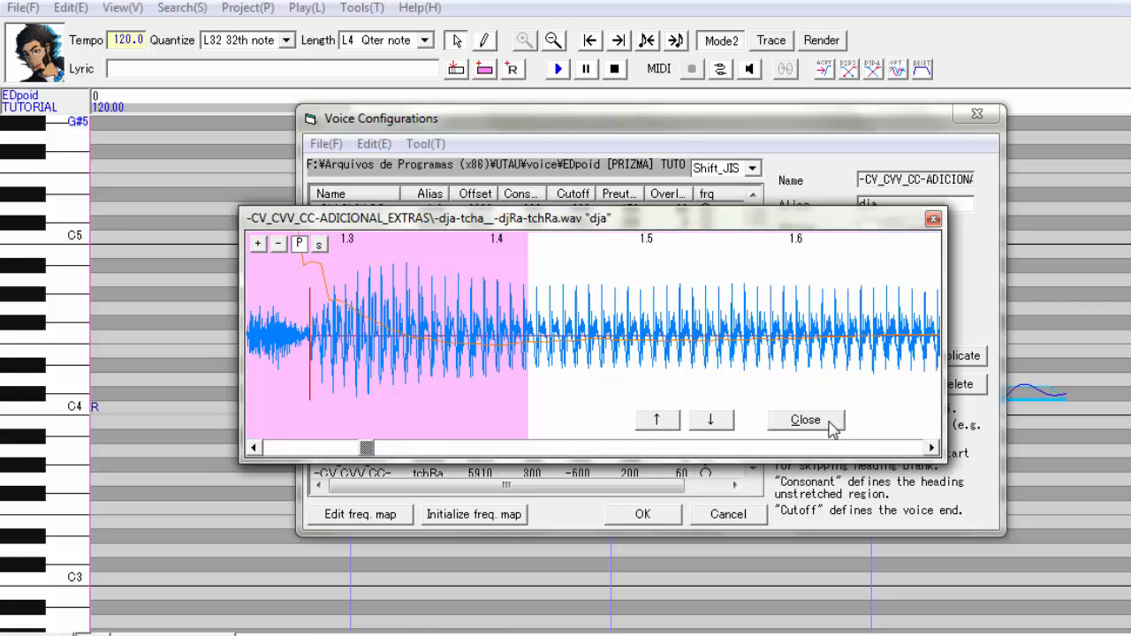
Switch to _dja, try its offset at the noisy part of the consonant and set it to 1121 ms at the consonant's start
{"action": "left_click", "coordinate": [713, 419]}
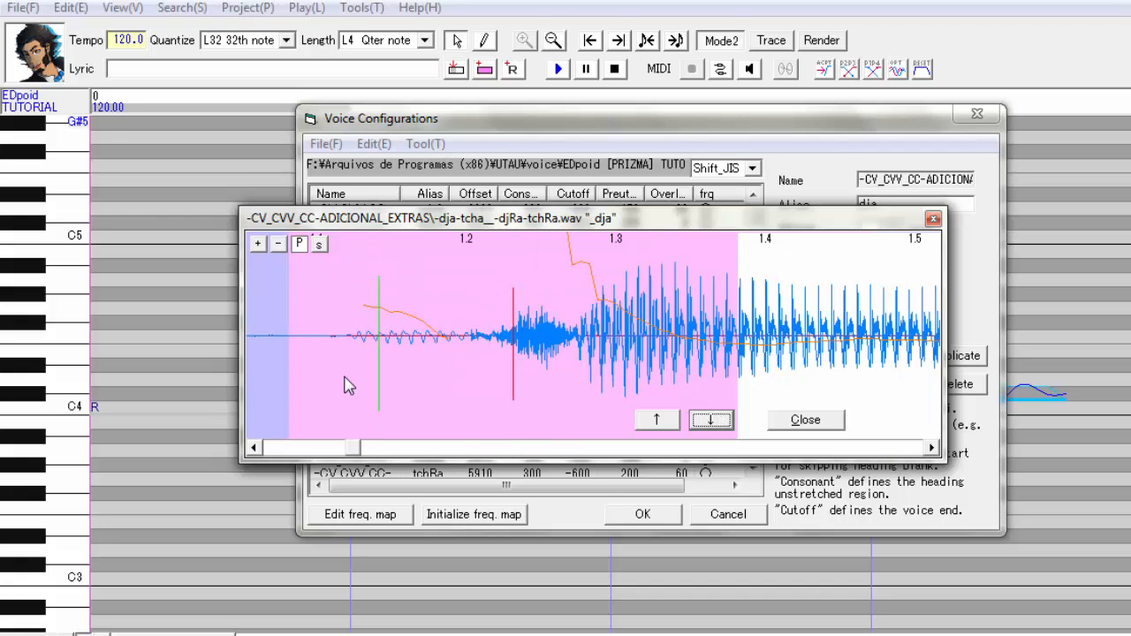
{"action": "left_click_drag", "start_coordinate": [291, 290], "coordinate": [365, 279]}
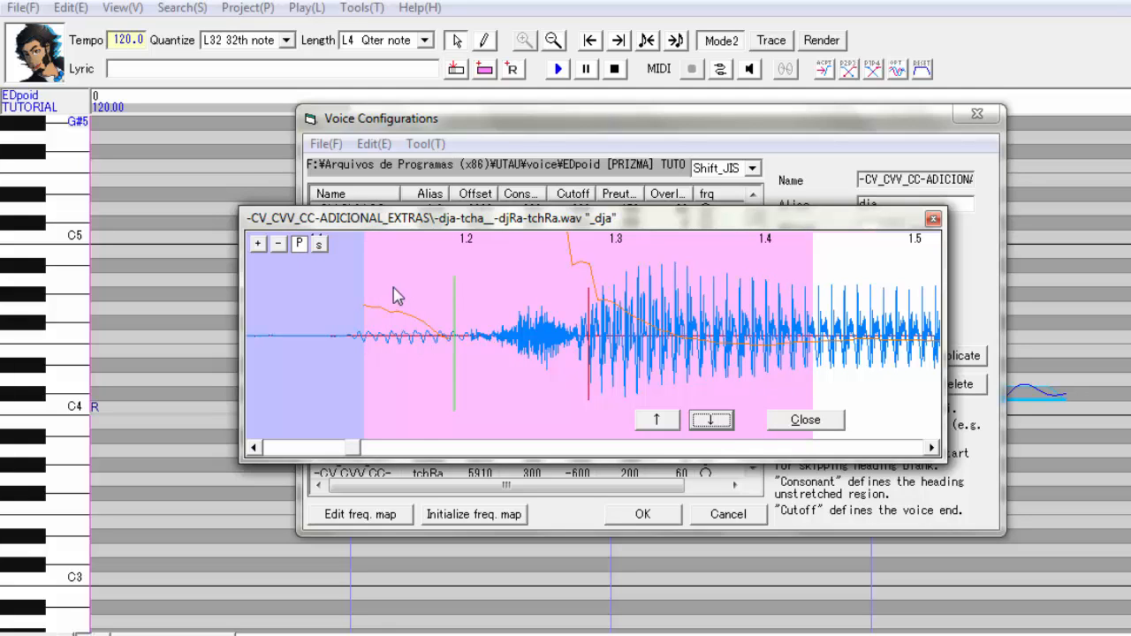
{"action": "mouse_move", "coordinate": [361, 277]}
{"action": "left_mouse_down"}
{"action": "mouse_move", "coordinate": [298, 277]}
{"action": "mouse_move", "coordinate": [376, 279]}
{"action": "mouse_move", "coordinate": [328, 283]}
{"action": "mouse_move", "coordinate": [365, 269]}
{"action": "left_mouse_up"}
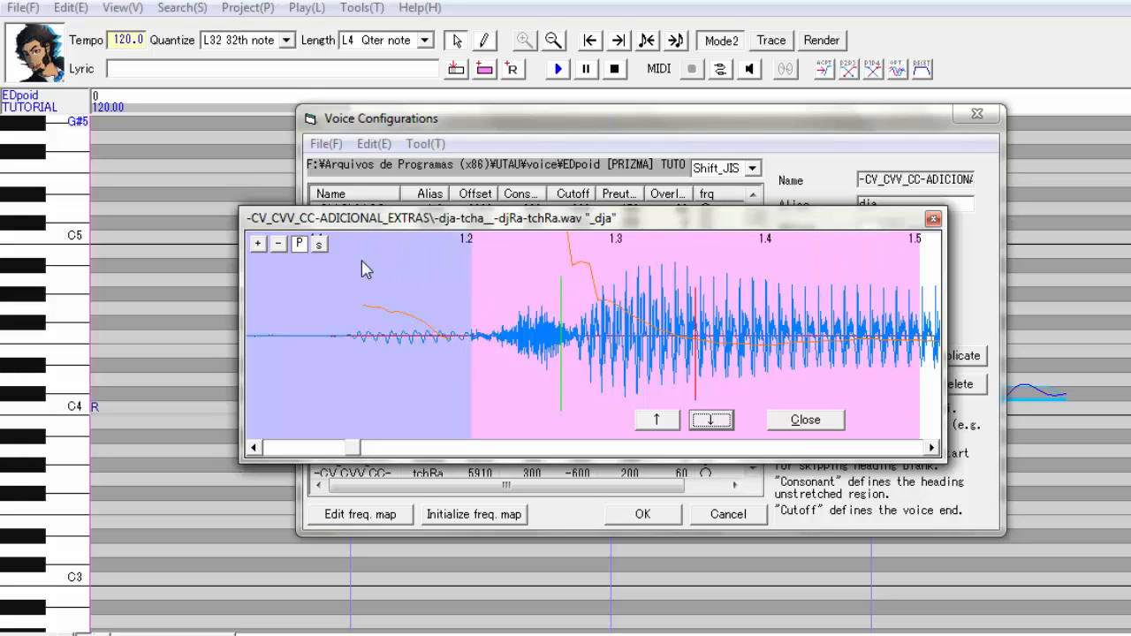
{"action": "left_click_drag", "start_coordinate": [470, 275], "coordinate": [342, 288]}
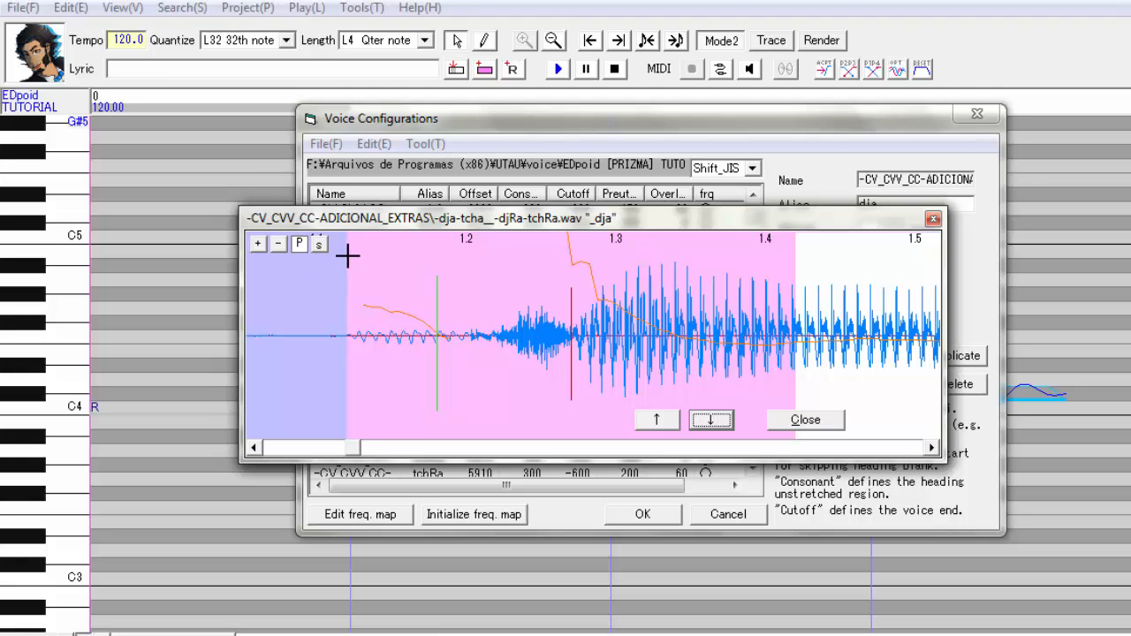
{"action": "left_click_drag", "start_coordinate": [273, 252], "coordinate": [469, 268]}
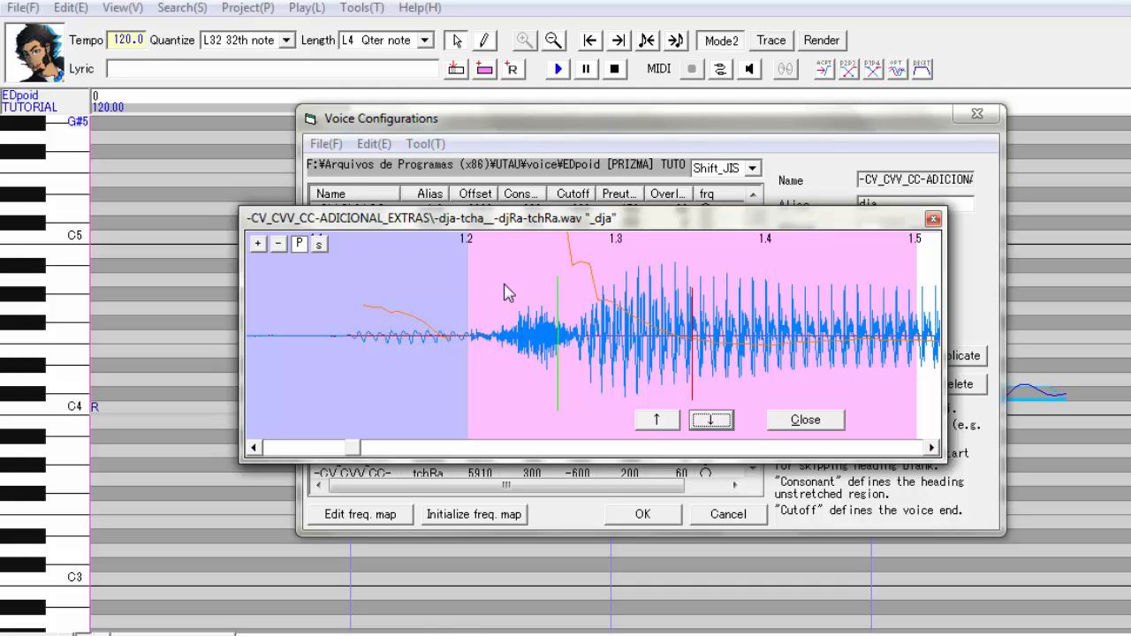
{"action": "left_click_drag", "start_coordinate": [475, 262], "coordinate": [345, 399]}
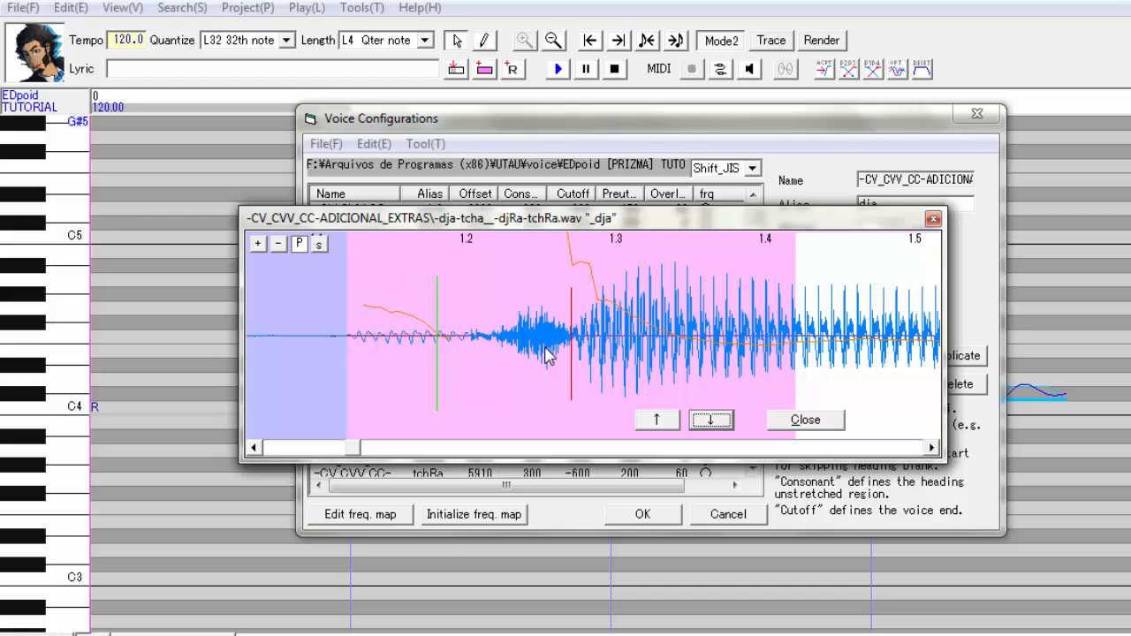
Set the _dja preutterance to 154 ms at the vowel's start and its cutoff to 7664 ms
{"action": "mouse_move", "coordinate": [571, 371]}
{"action": "left_mouse_down"}
{"action": "mouse_move", "coordinate": [595, 374]}
{"action": "mouse_move", "coordinate": [576, 382]}
{"action": "left_mouse_up"}
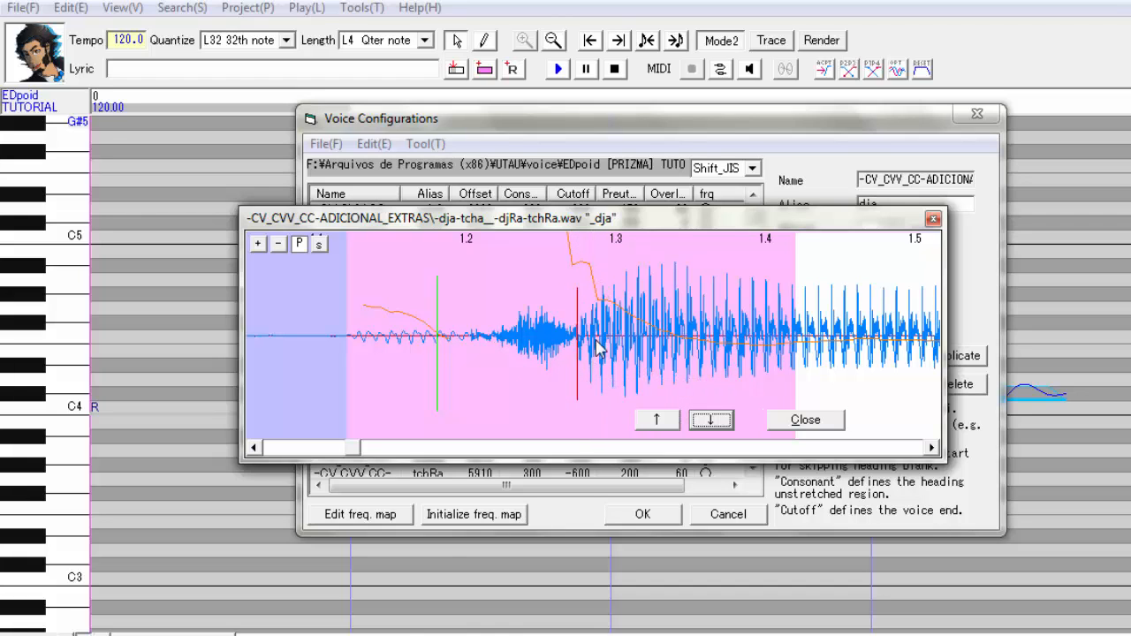
{"action": "left_click", "coordinate": [813, 448]}
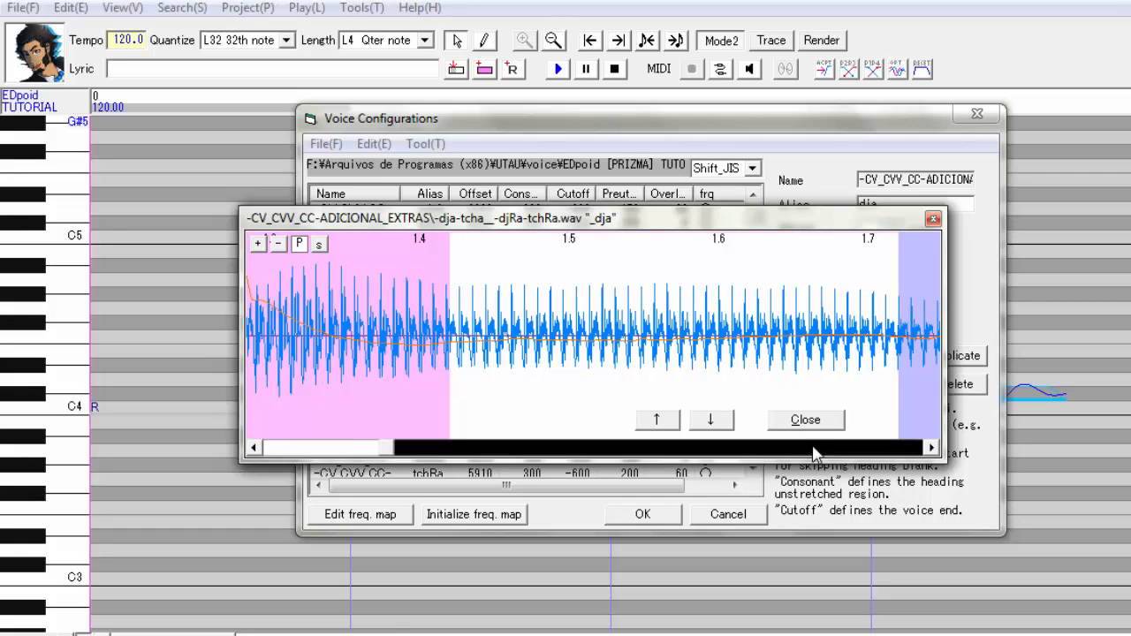
{"action": "left_click", "coordinate": [813, 448]}
{"action": "left_click_drag", "start_coordinate": [550, 371], "coordinate": [537, 372]}
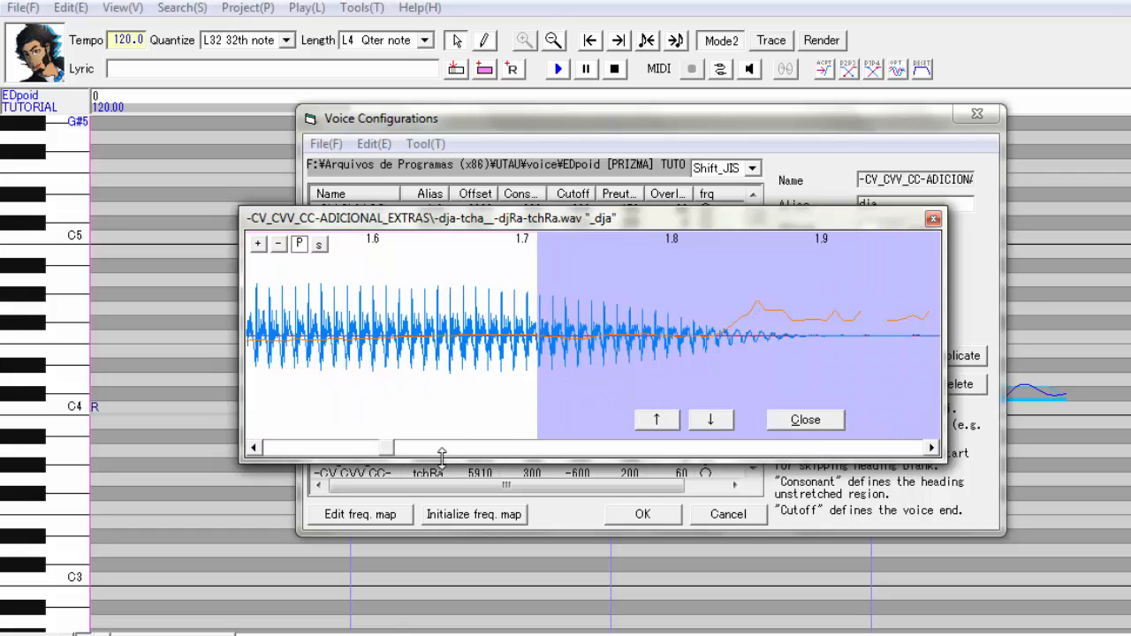
{"action": "left_click", "coordinate": [336, 451]}
{"action": "left_click", "coordinate": [336, 450]}
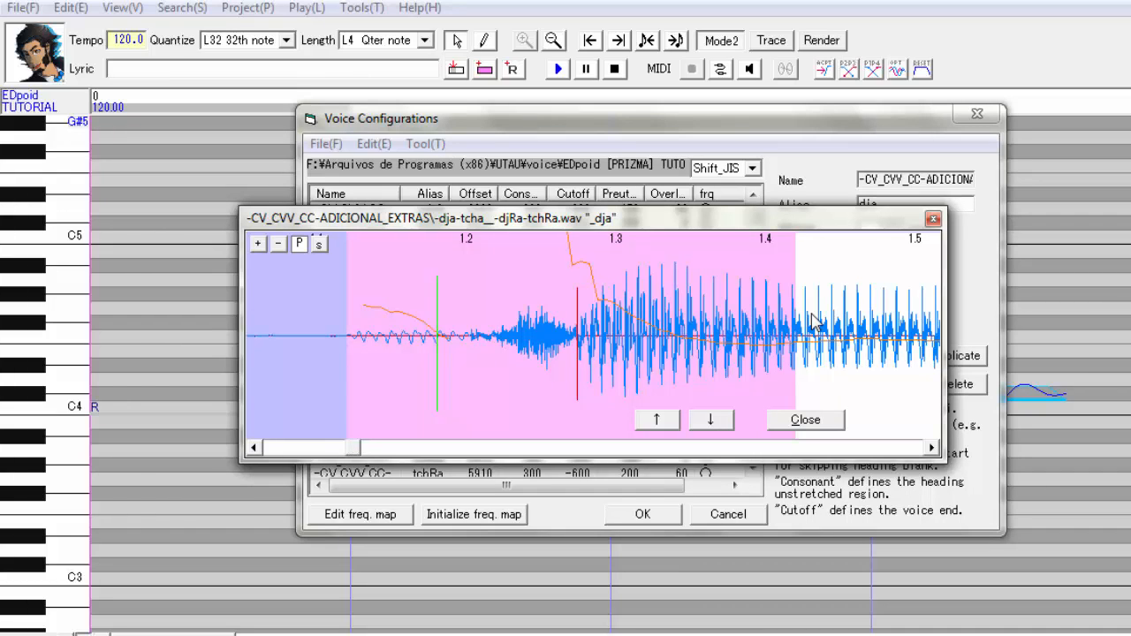
Close the waveform editor, review the dja and _dja entries in the list and reopen _dja in the editor
{"action": "key", "text": "Escape"}
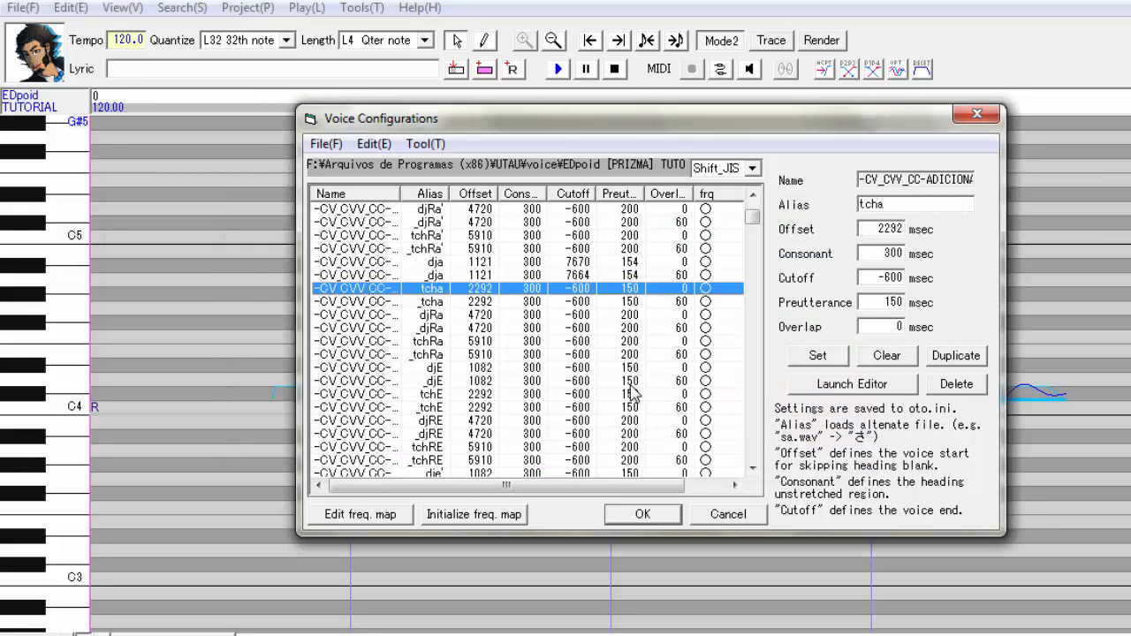
{"action": "key", "text": "Up"}
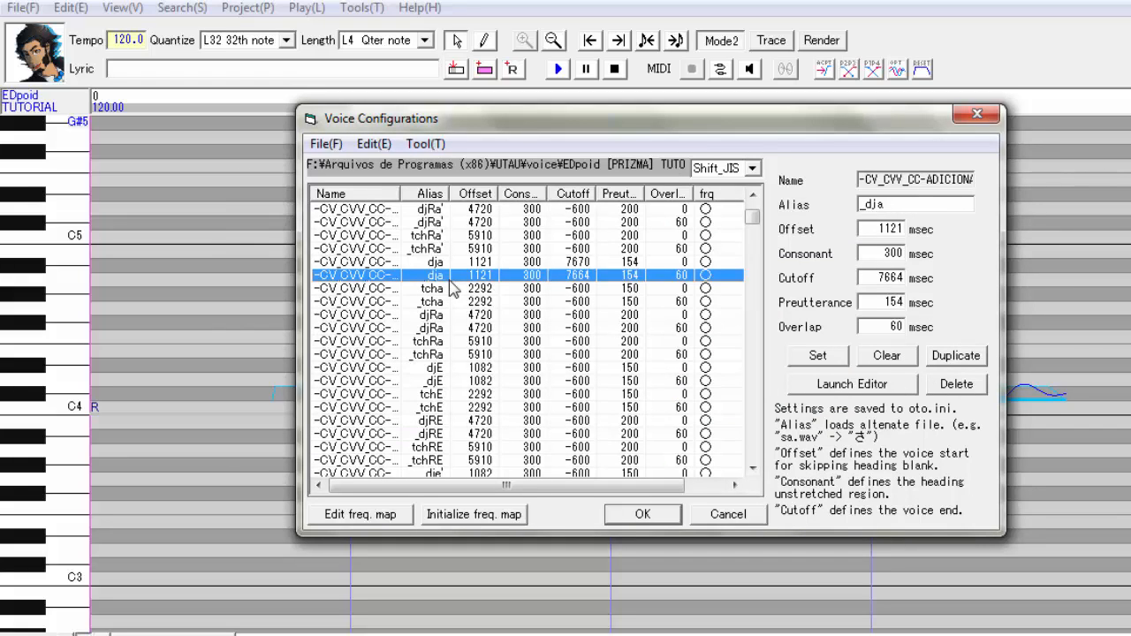
{"action": "left_click", "coordinate": [820, 389]}
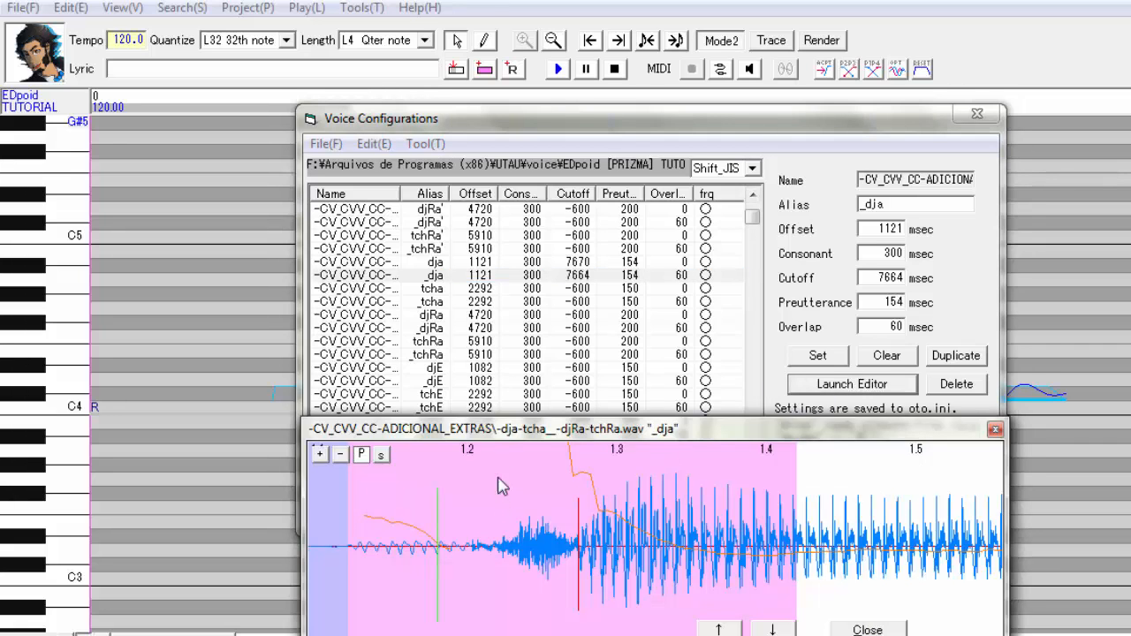
{"action": "left_click_drag", "start_coordinate": [528, 430], "coordinate": [559, 206]}
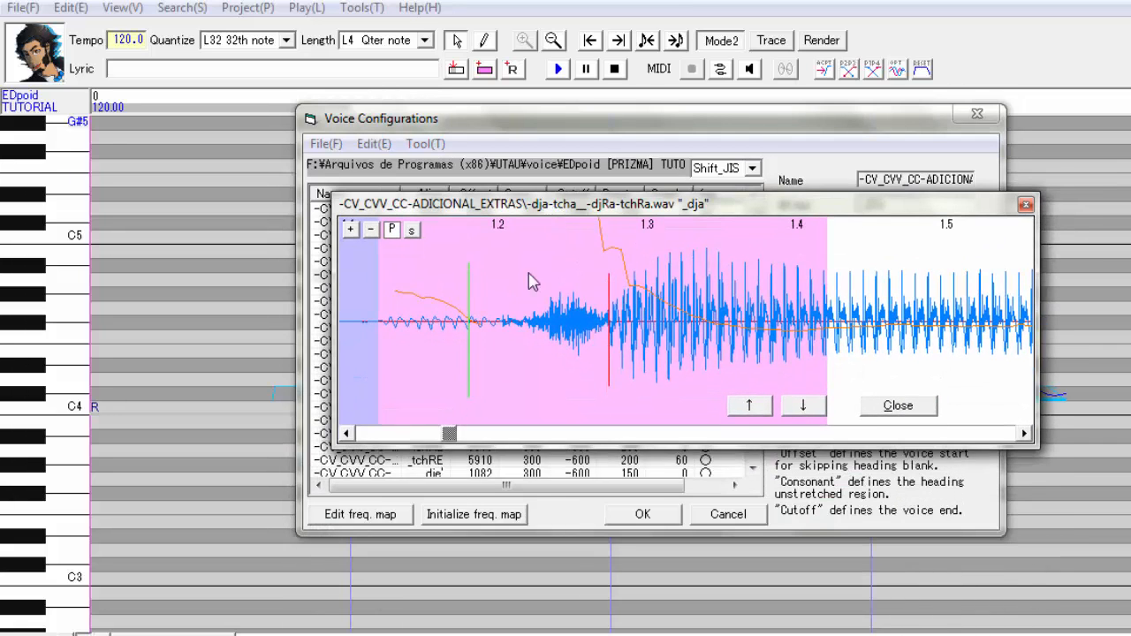
Switch from _dja to tcha and try its offset at 2317 ms, closer to the consonant's start
{"action": "left_click", "coordinate": [345, 433]}
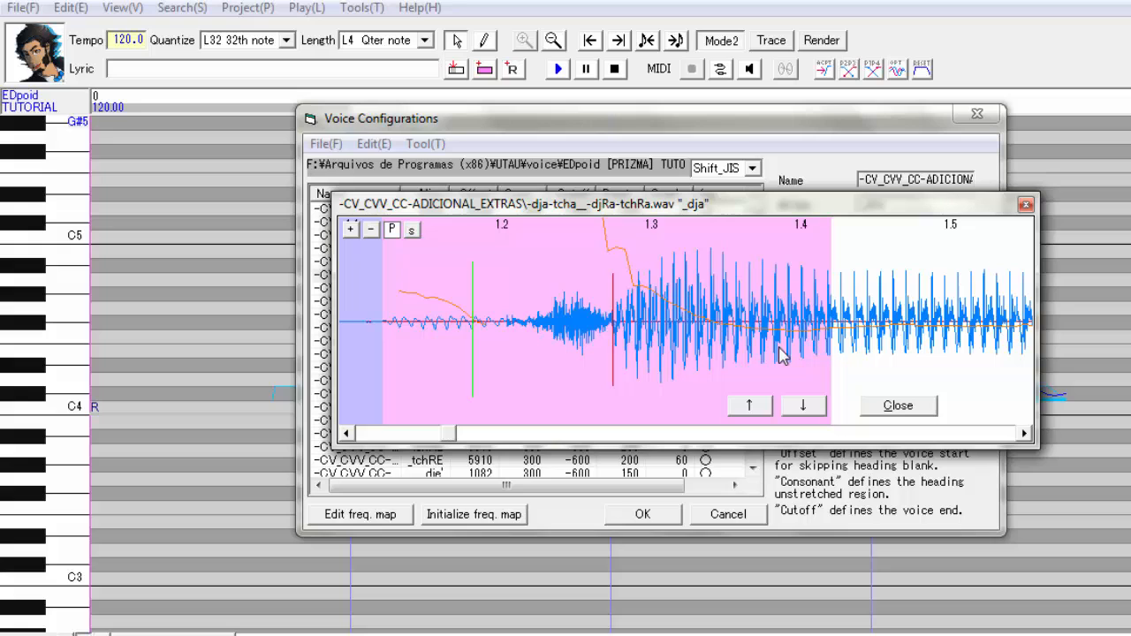
{"action": "left_click", "coordinate": [798, 410]}
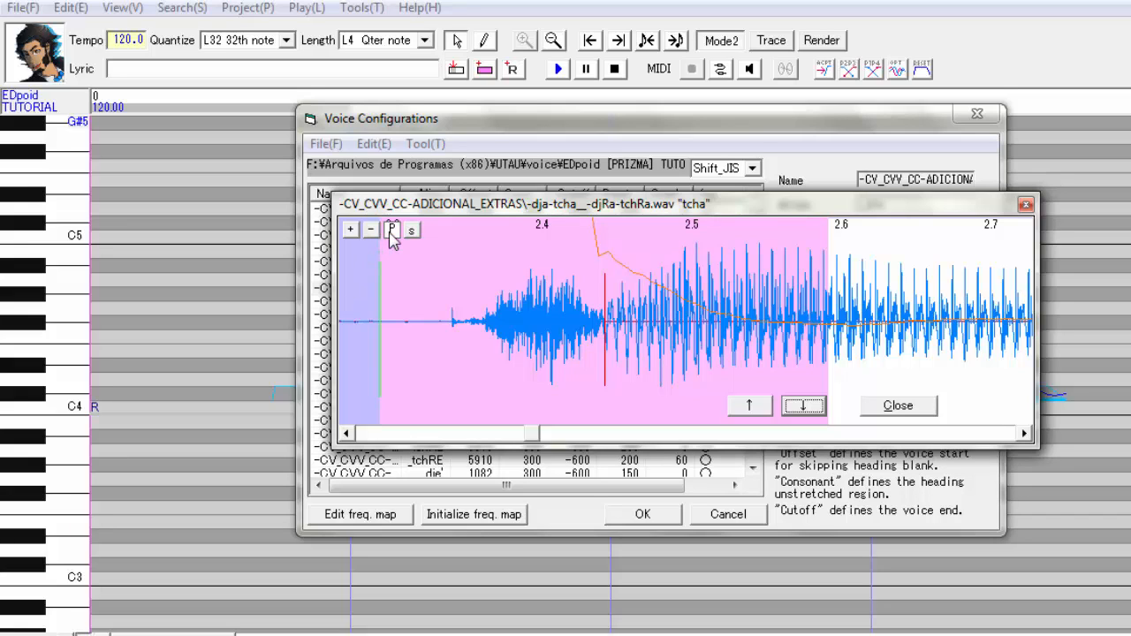
{"action": "left_click_drag", "start_coordinate": [538, 435], "coordinate": [537, 439]}
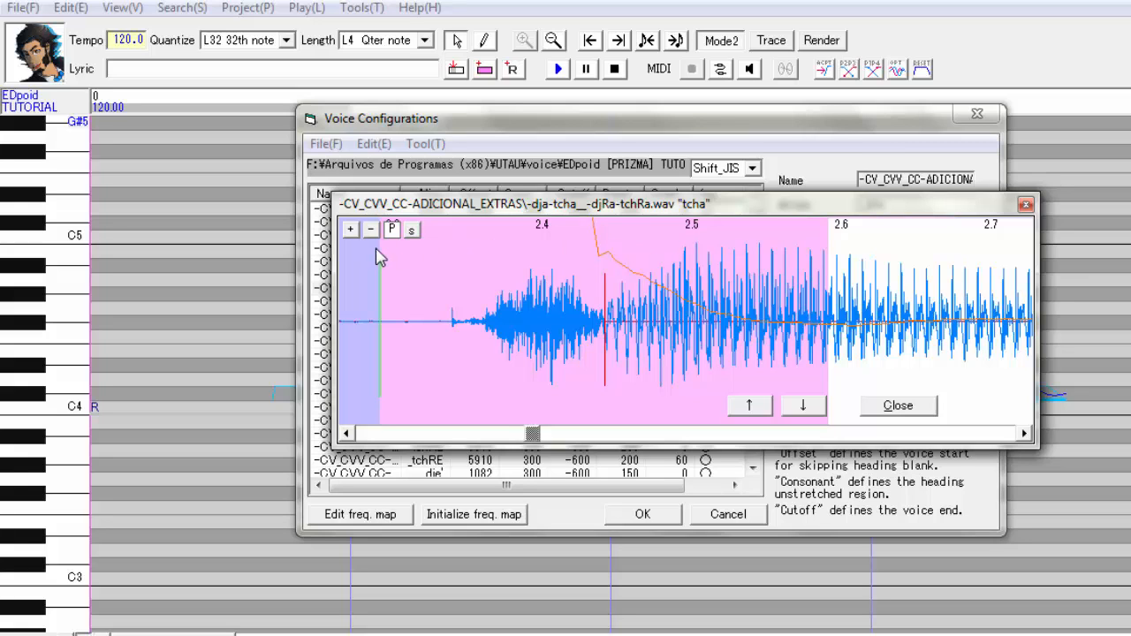
{"action": "mouse_move", "coordinate": [378, 256]}
{"action": "left_mouse_down"}
{"action": "mouse_move", "coordinate": [384, 244]}
{"action": "mouse_move", "coordinate": [445, 242]}
{"action": "mouse_move", "coordinate": [450, 253]}
{"action": "left_mouse_up"}
{"action": "left_click_drag", "start_coordinate": [576, 207], "coordinate": [569, 238]}
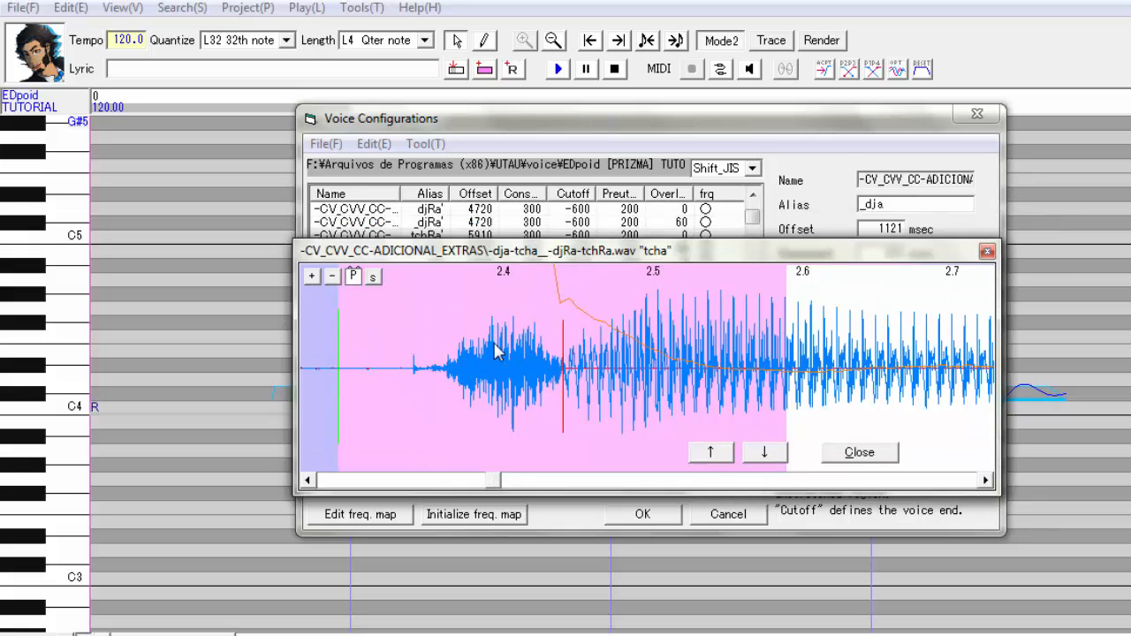
{"action": "left_click", "coordinate": [344, 481]}
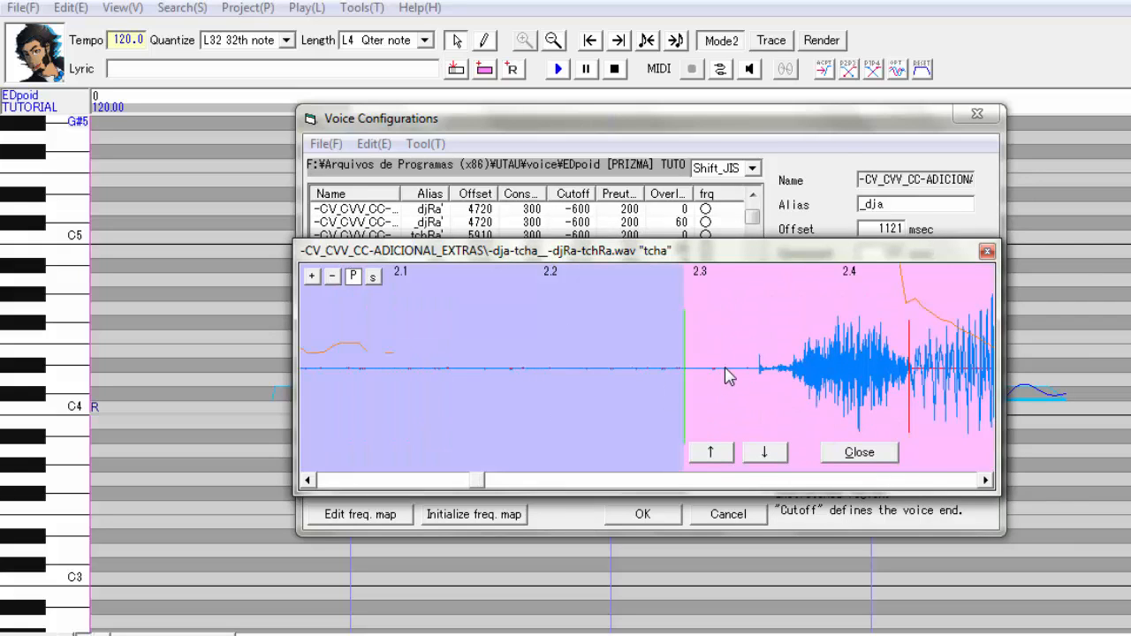
{"action": "left_click", "coordinate": [714, 481]}
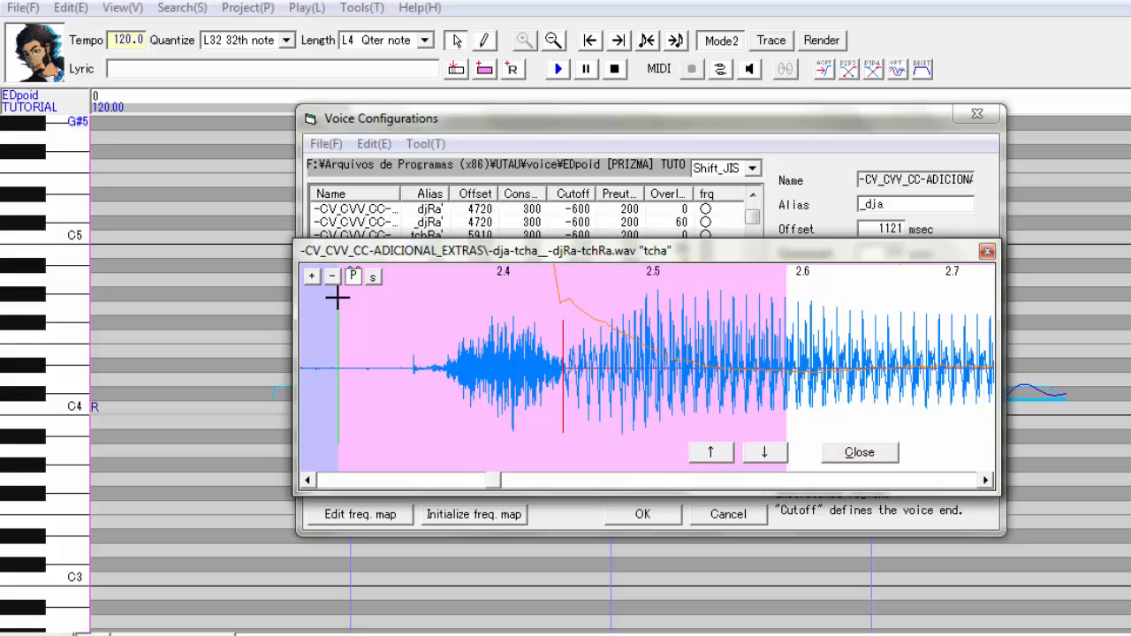
{"action": "mouse_move", "coordinate": [338, 295]}
{"action": "left_mouse_down"}
{"action": "mouse_move", "coordinate": [413, 295]}
{"action": "mouse_move", "coordinate": [379, 295]}
{"action": "left_mouse_up"}
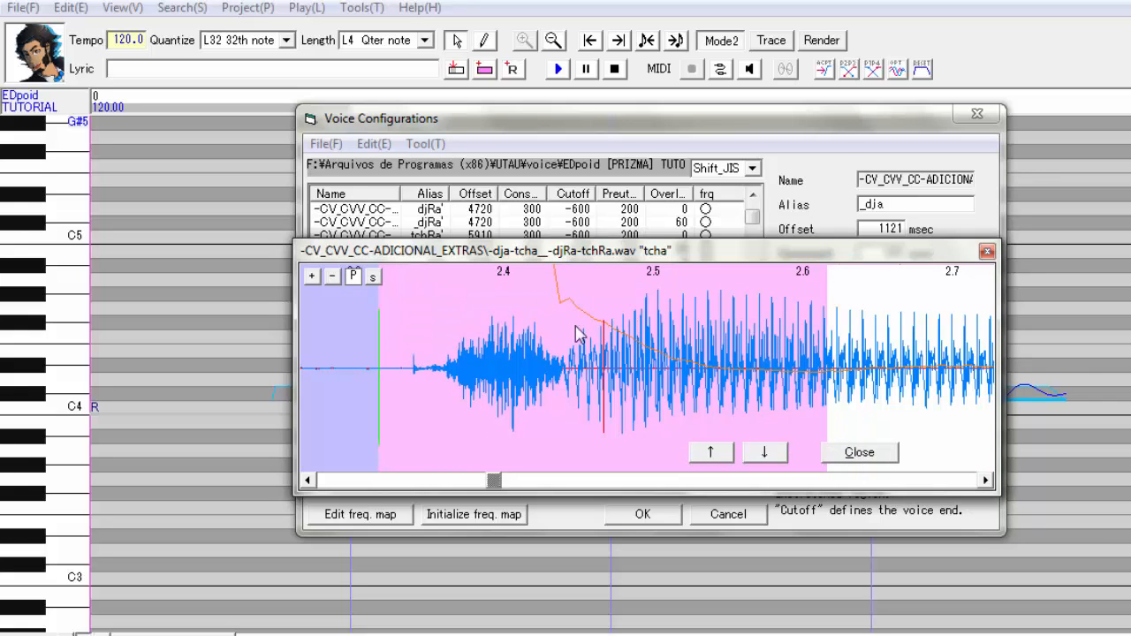
Close the waveform editor and set the _dja preutterance to 150 ms in the voice configuration
{"action": "left_click", "coordinate": [841, 449]}
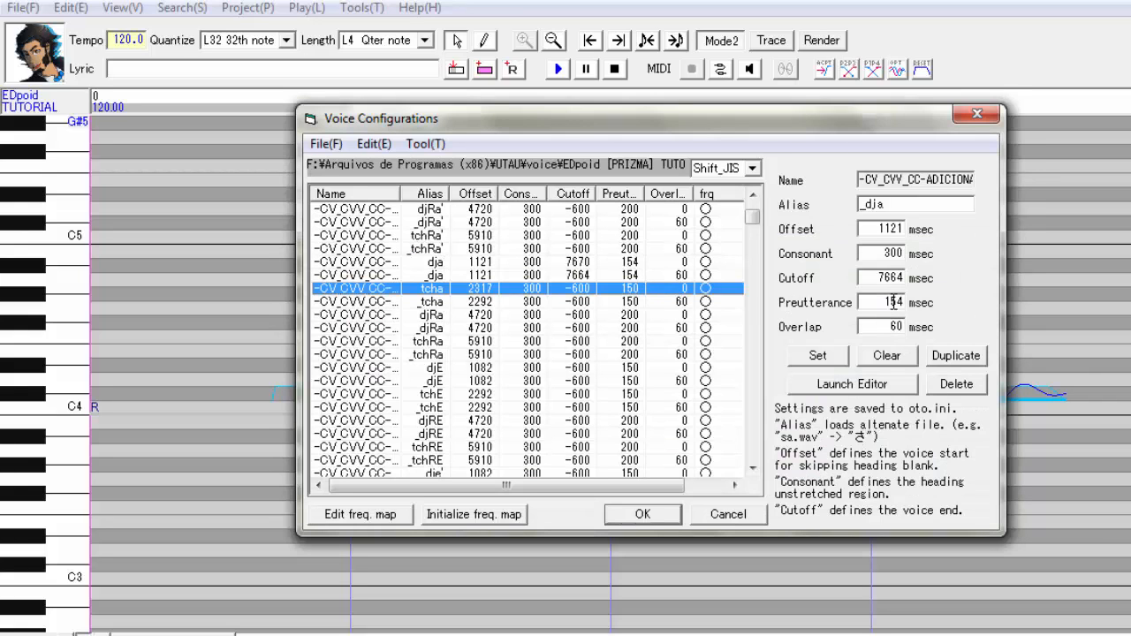
{"action": "left_click_drag", "start_coordinate": [891, 302], "coordinate": [903, 302]}
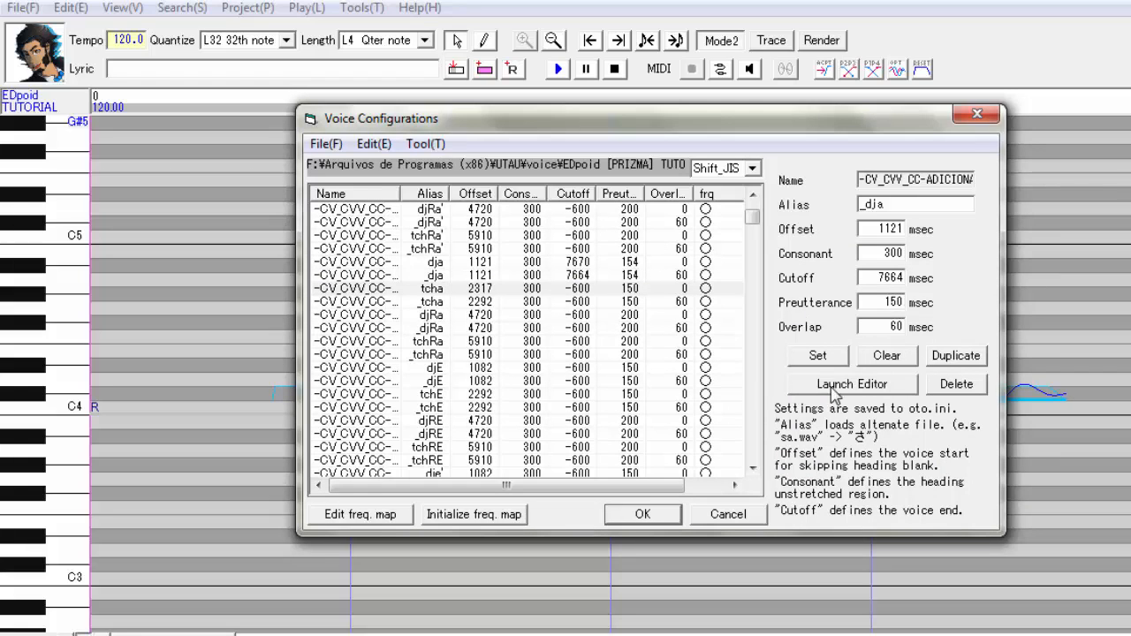
{"action": "left_click", "coordinate": [817, 357]}
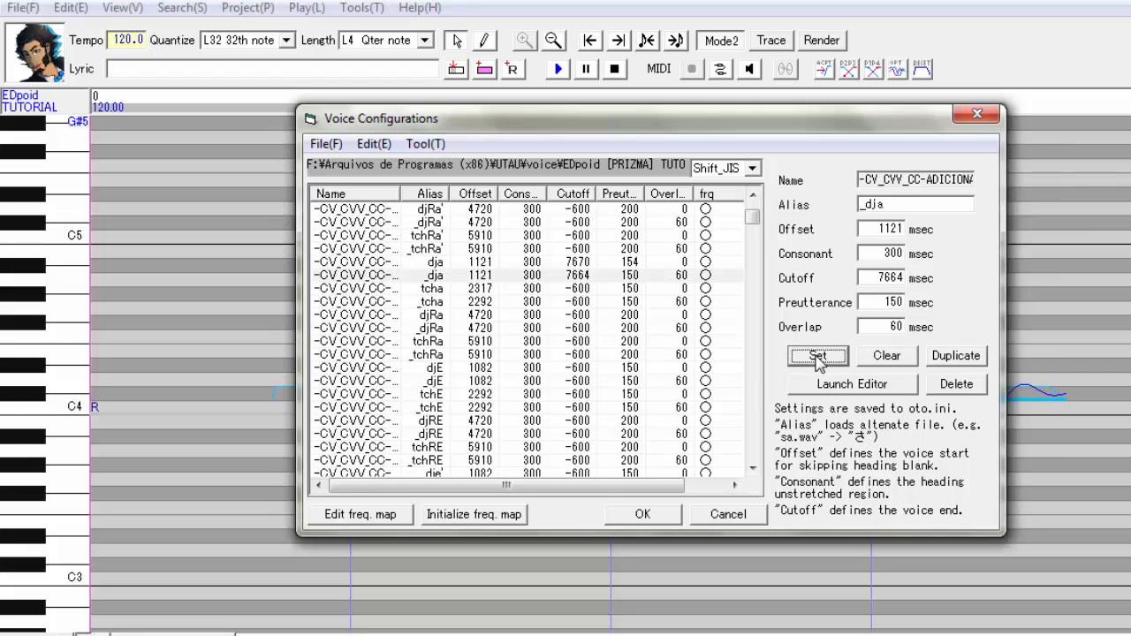
Reopen tcha in the waveform editor, set its offset to 2256 ms and its preutterance to 186 ms at the vowel's start
{"action": "left_click", "coordinate": [512, 290]}
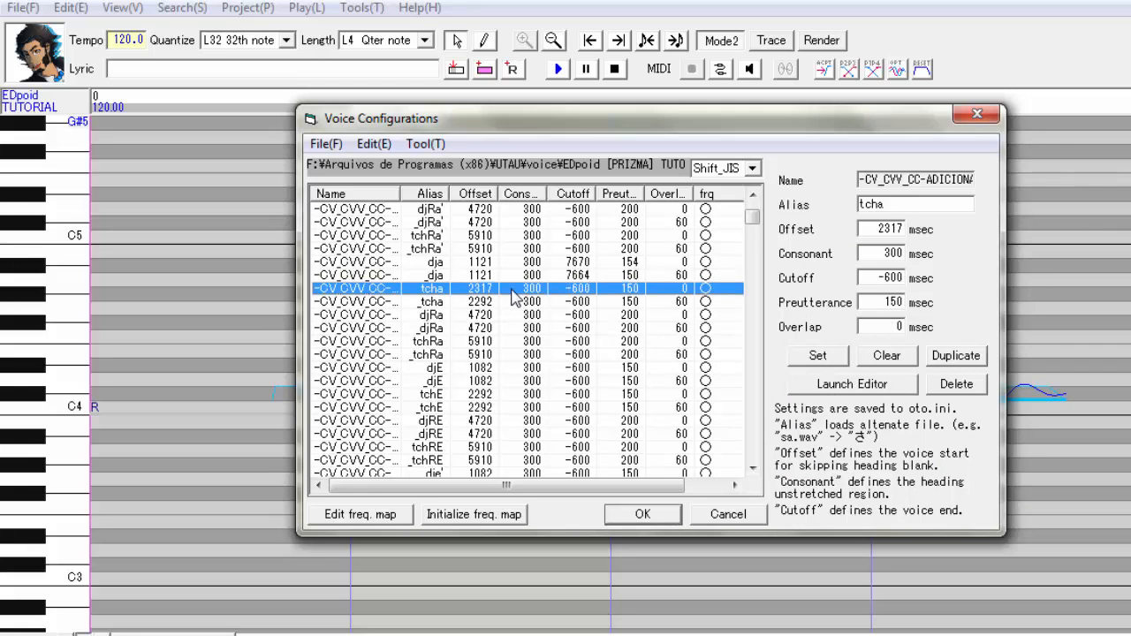
{"action": "left_click", "coordinate": [811, 358]}
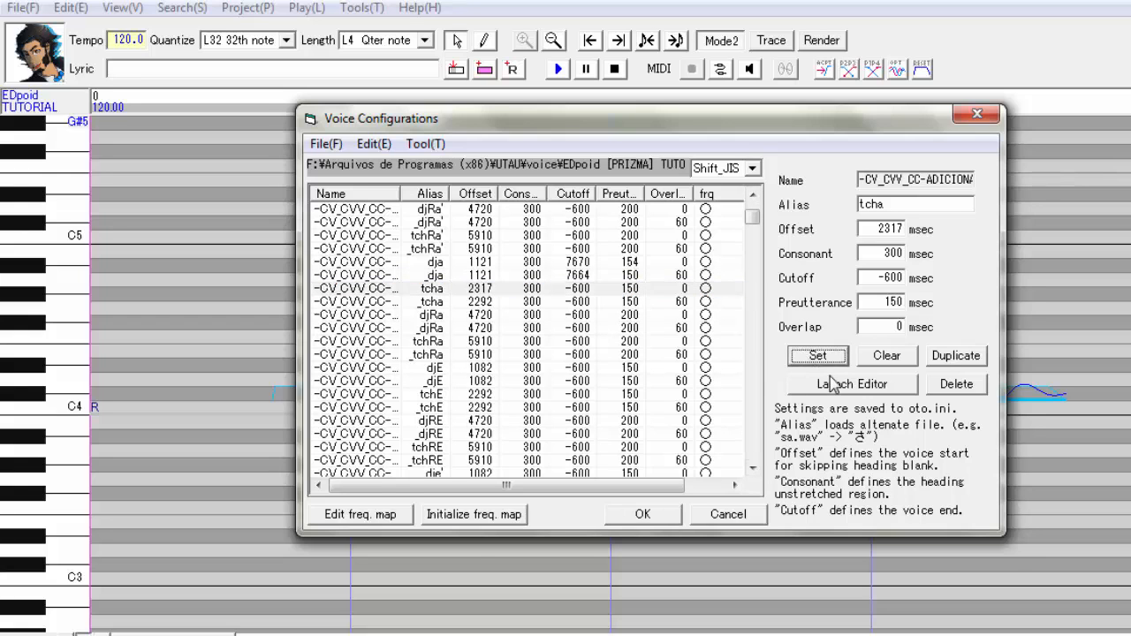
{"action": "left_click", "coordinate": [831, 386]}
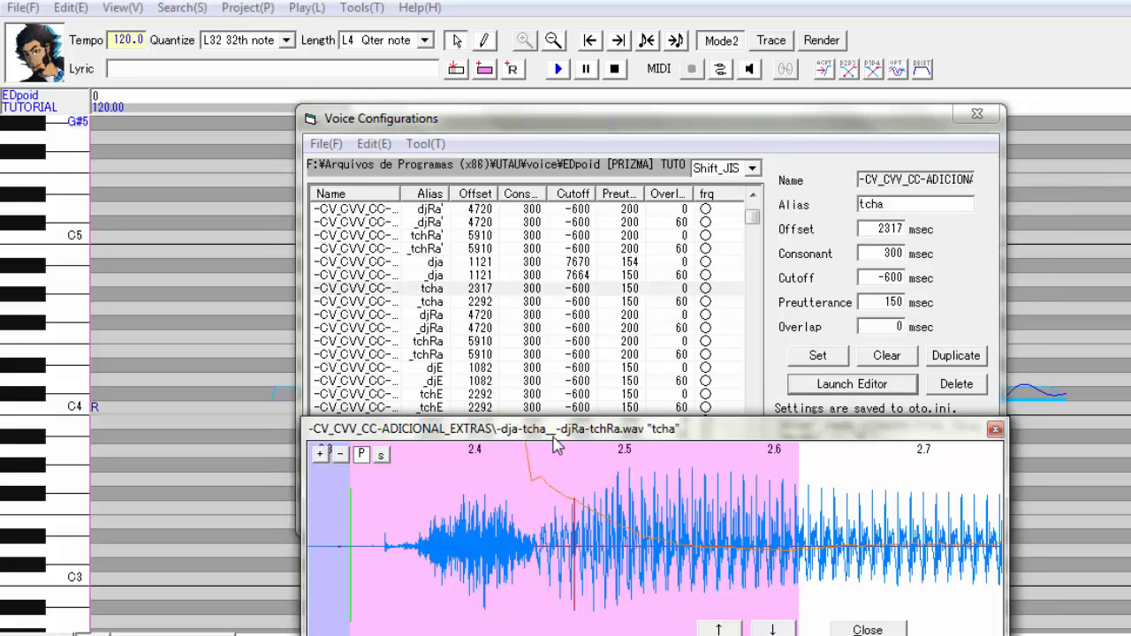
{"action": "left_click_drag", "start_coordinate": [552, 431], "coordinate": [533, 231]}
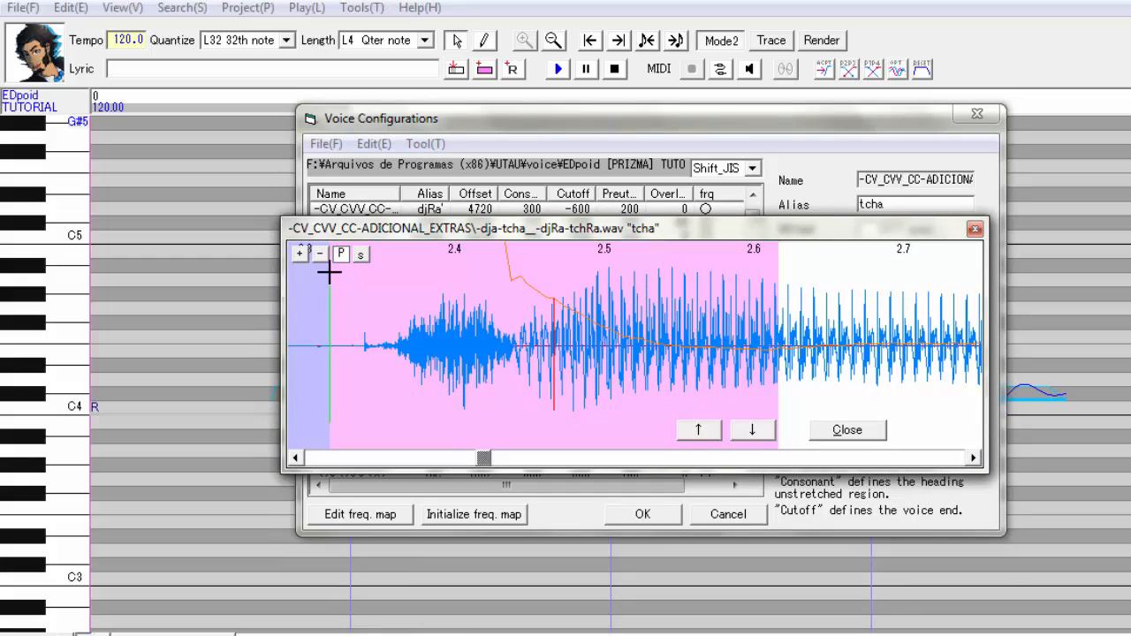
{"action": "left_click_drag", "start_coordinate": [327, 274], "coordinate": [289, 274]}
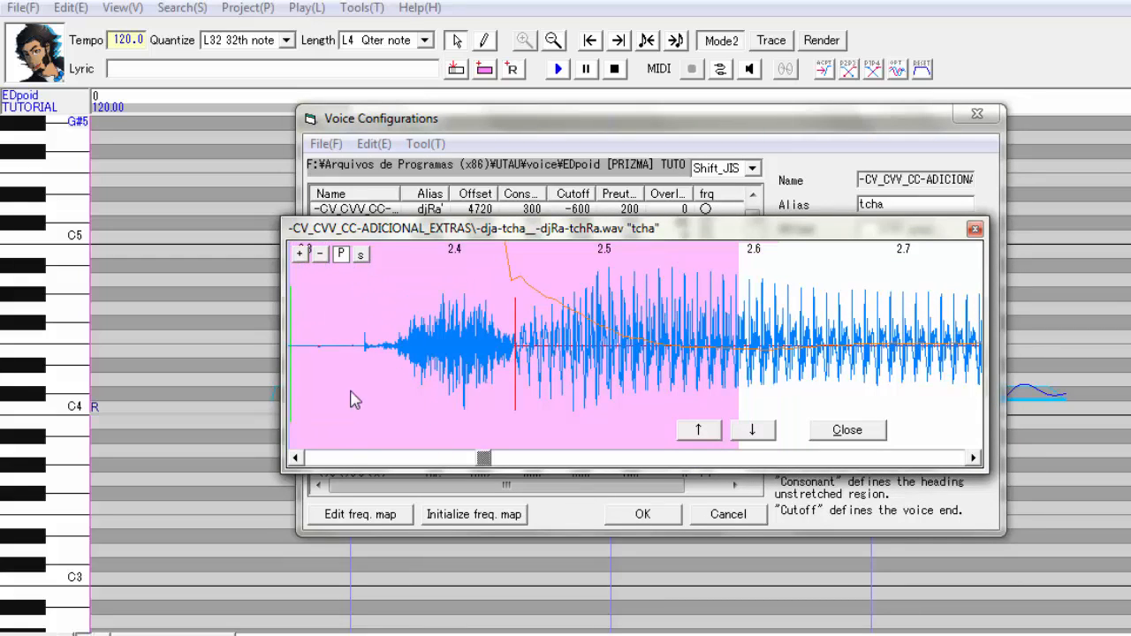
{"action": "left_click", "coordinate": [340, 458]}
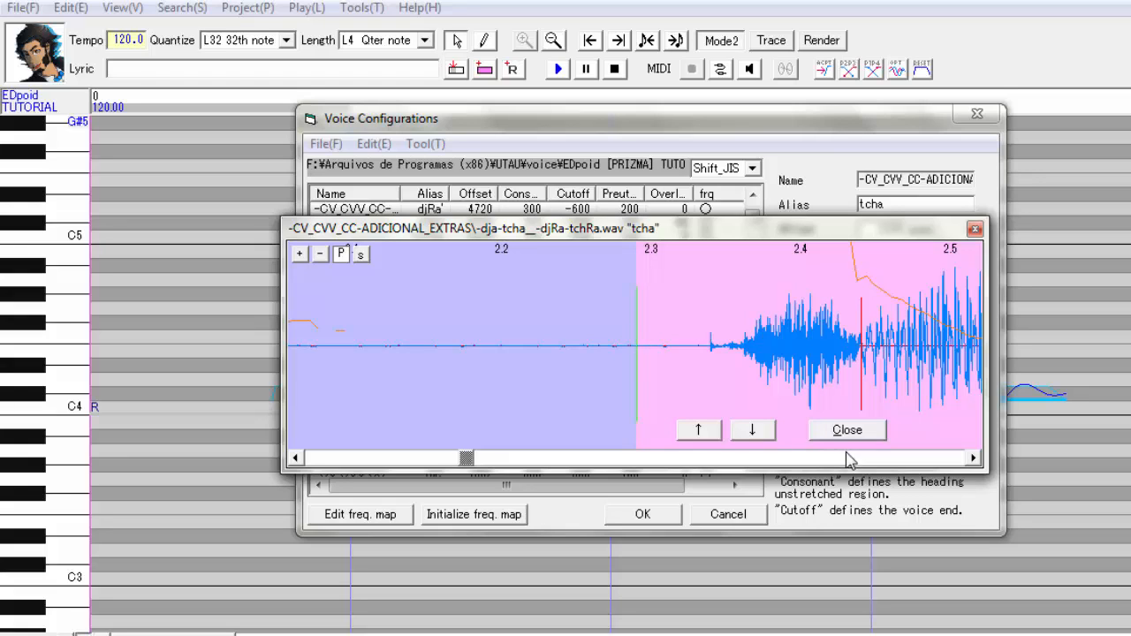
{"action": "left_click", "coordinate": [585, 256]}
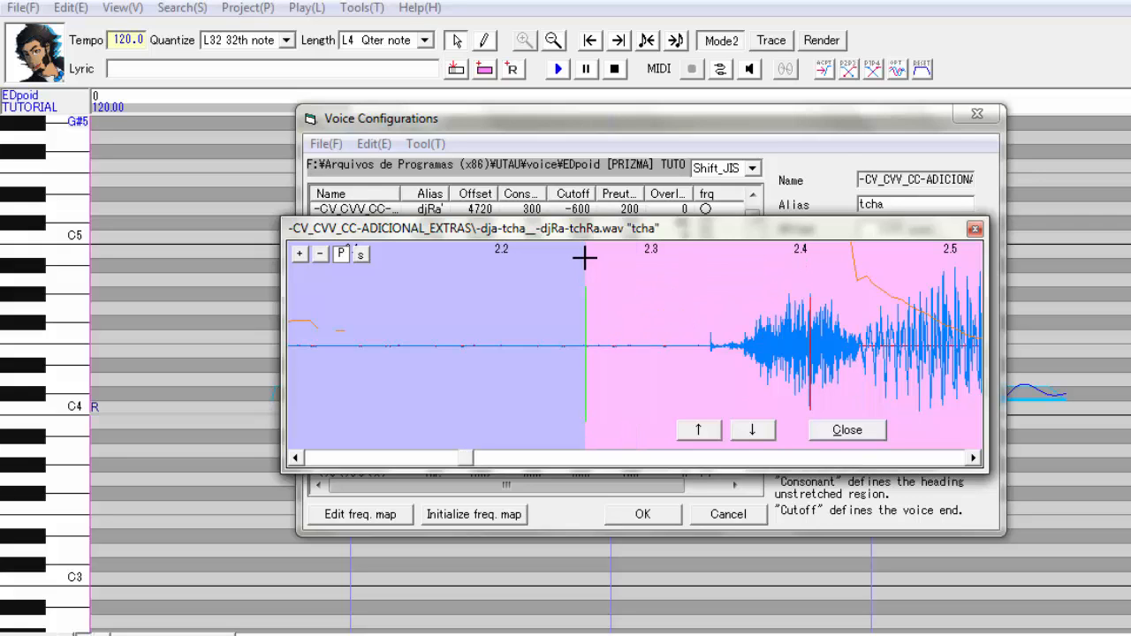
{"action": "left_click", "coordinate": [864, 398]}
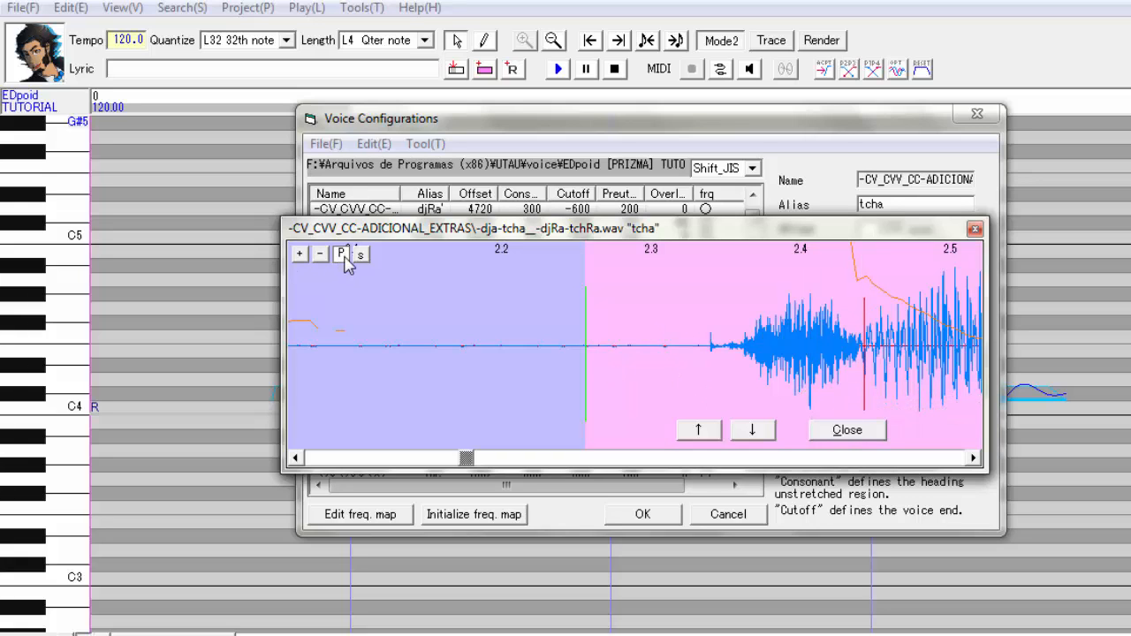
Set the tcha cutoff to 6494 ms, where the vowel begins to fade
{"action": "left_click", "coordinate": [654, 458]}
{"action": "left_click", "coordinate": [654, 458]}
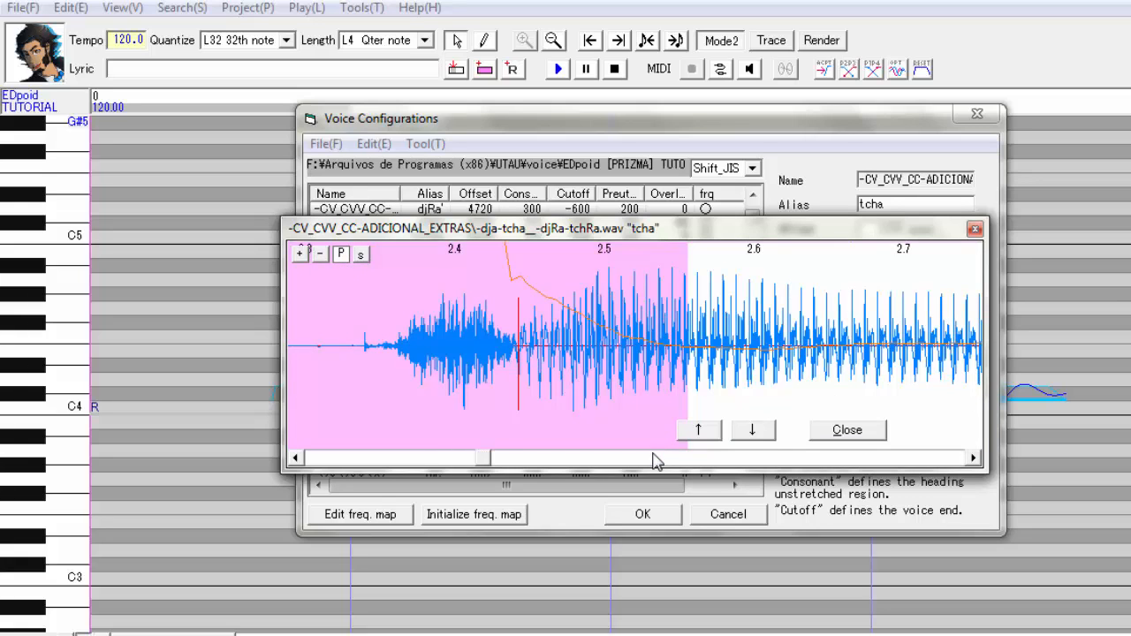
{"action": "left_click", "coordinate": [654, 457]}
{"action": "left_click", "coordinate": [654, 458]}
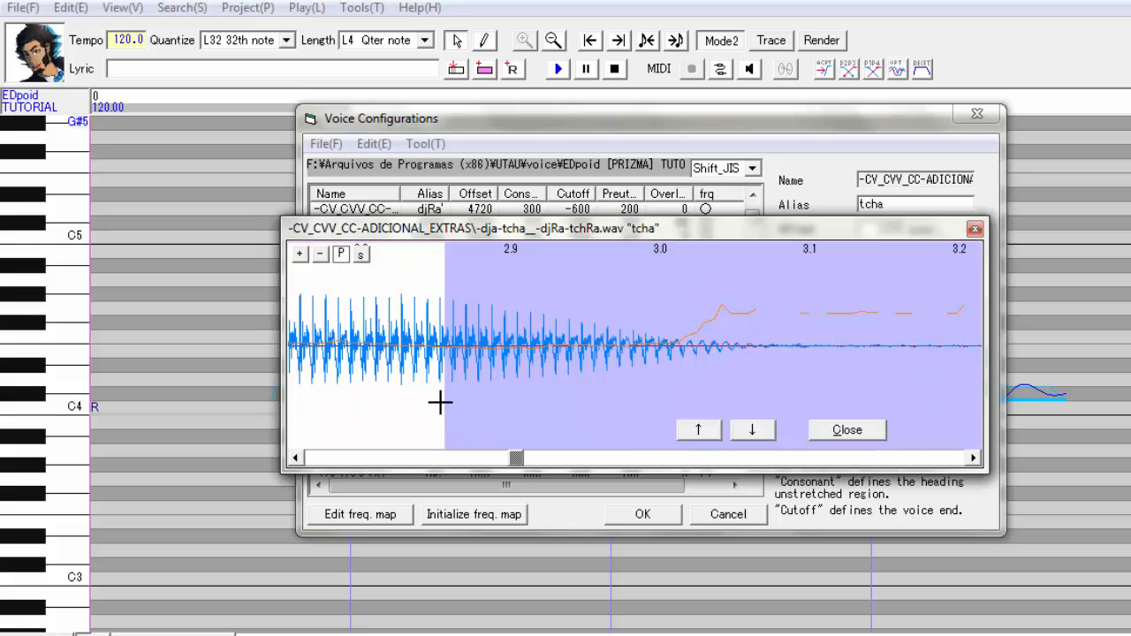
{"action": "left_click_drag", "start_coordinate": [439, 399], "coordinate": [459, 403]}
Set the tcha consonant range to 293 ms, ending in the stable vowel, and recheck its offset
{"action": "left_click", "coordinate": [397, 461]}
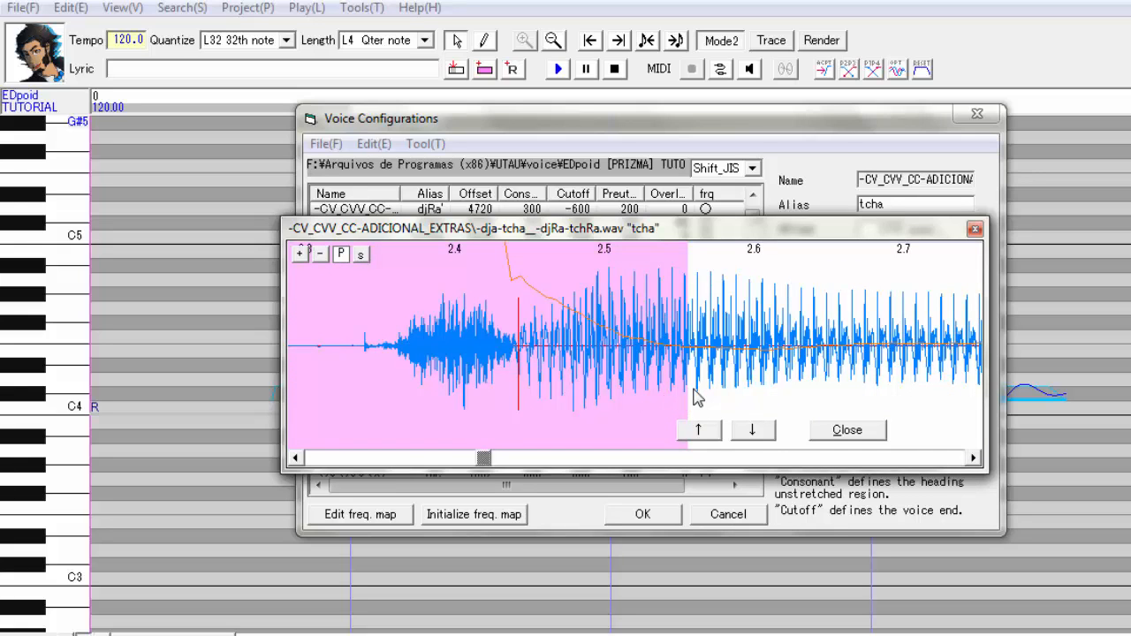
{"action": "mouse_move", "coordinate": [685, 386]}
{"action": "left_mouse_down"}
{"action": "mouse_move", "coordinate": [664, 389]}
{"action": "mouse_move", "coordinate": [677, 382]}
{"action": "left_mouse_up"}
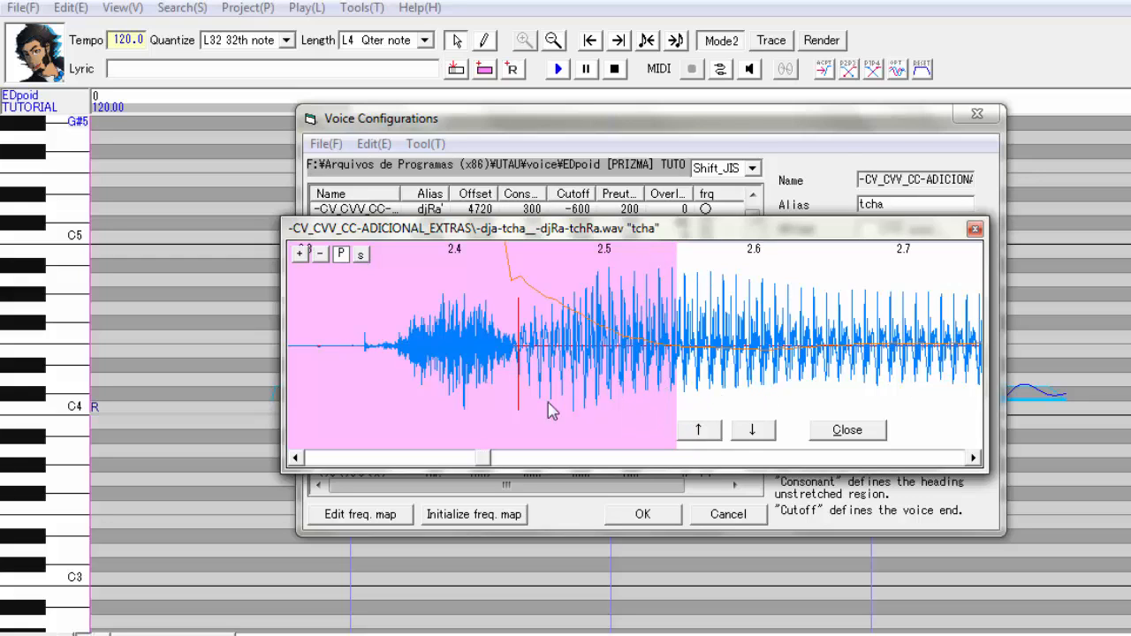
{"action": "left_click", "coordinate": [426, 458]}
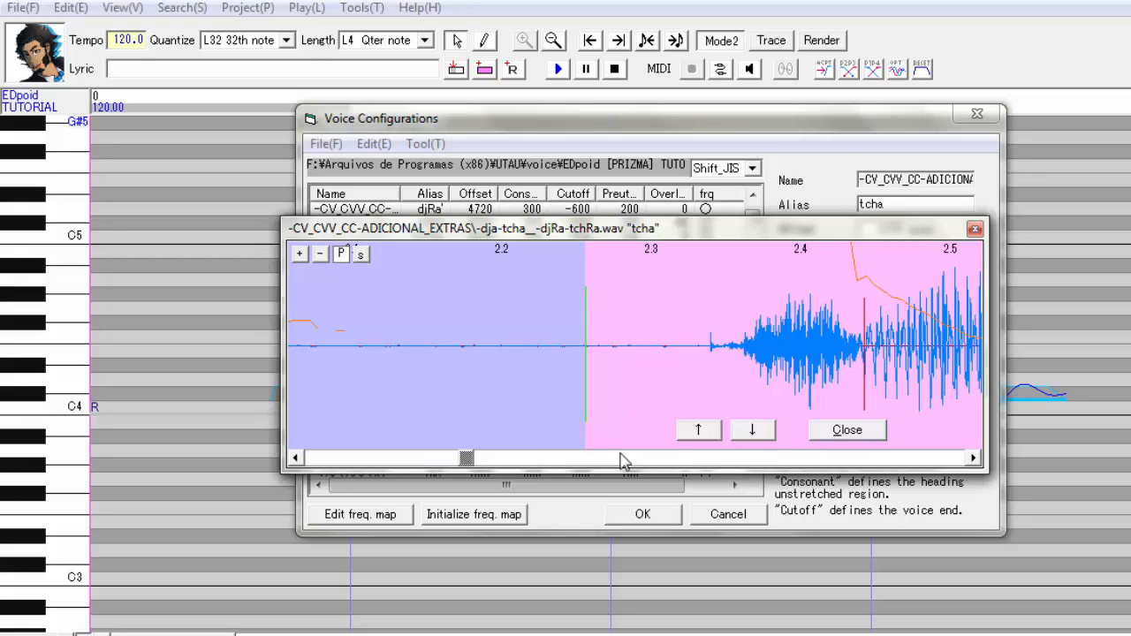
Switch to _tcha, try its offset at the consonant's burst and move it earlier so the preutterance meets the vowel's start
{"action": "left_click", "coordinate": [751, 430]}
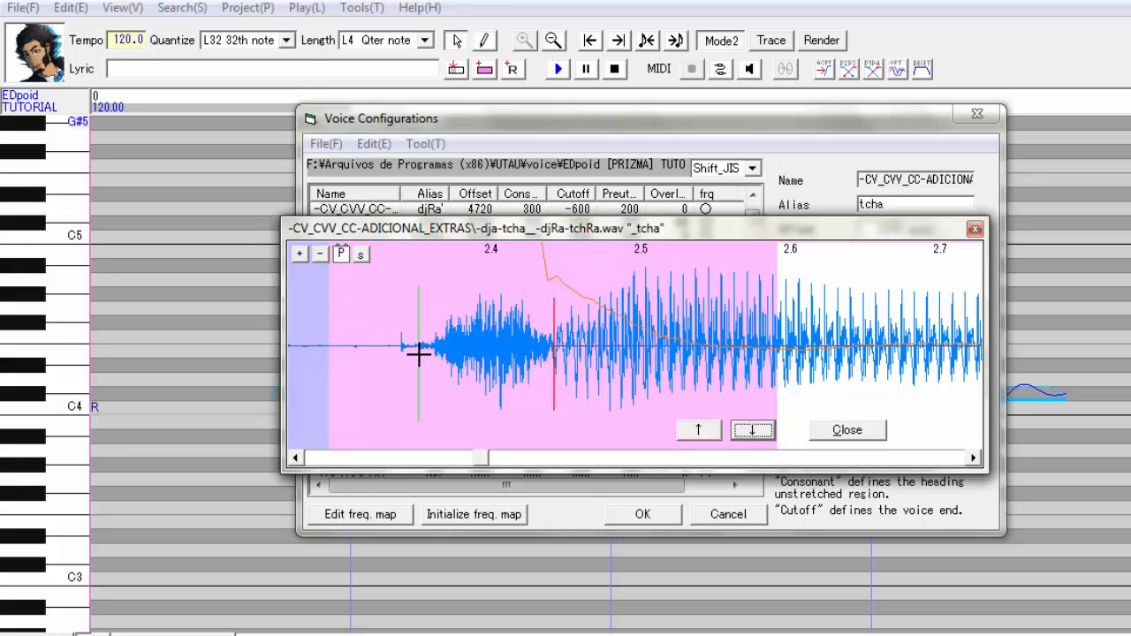
{"action": "mouse_move", "coordinate": [329, 293]}
{"action": "left_mouse_down"}
{"action": "mouse_move", "coordinate": [313, 295]}
{"action": "mouse_move", "coordinate": [331, 295]}
{"action": "left_mouse_up"}
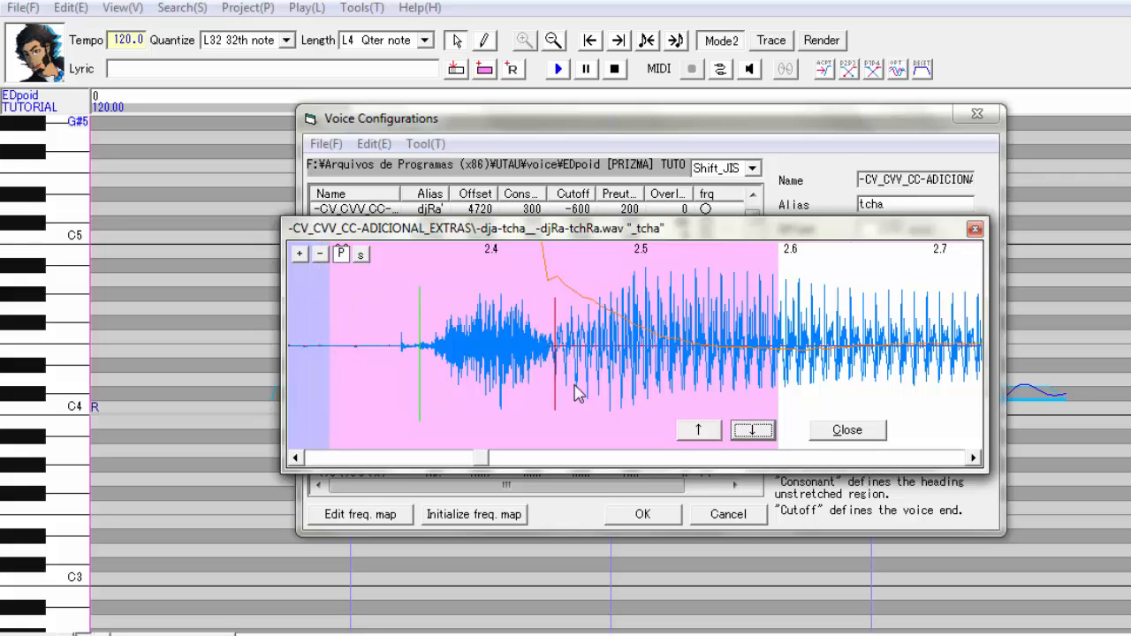
{"action": "left_click_drag", "start_coordinate": [616, 238], "coordinate": [553, 264]}
{"action": "mouse_move", "coordinate": [487, 416]}
{"action": "left_mouse_down"}
{"action": "mouse_move", "coordinate": [500, 412]}
{"action": "mouse_move", "coordinate": [502, 428]}
{"action": "mouse_move", "coordinate": [487, 428]}
{"action": "left_mouse_up"}
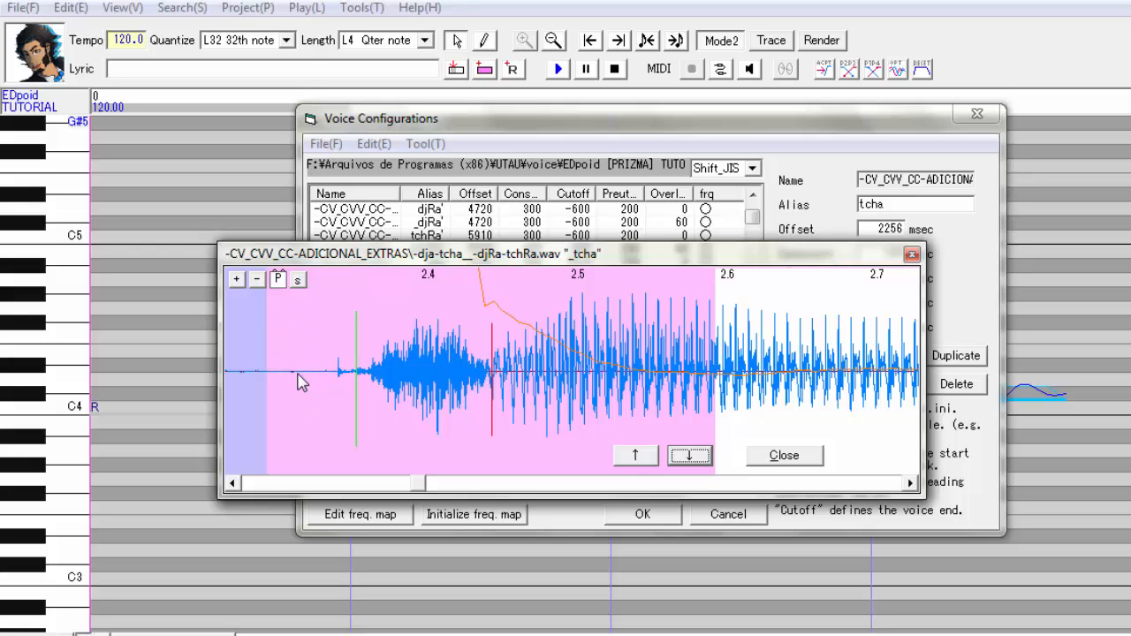
{"action": "left_click_drag", "start_coordinate": [262, 297], "coordinate": [338, 305]}
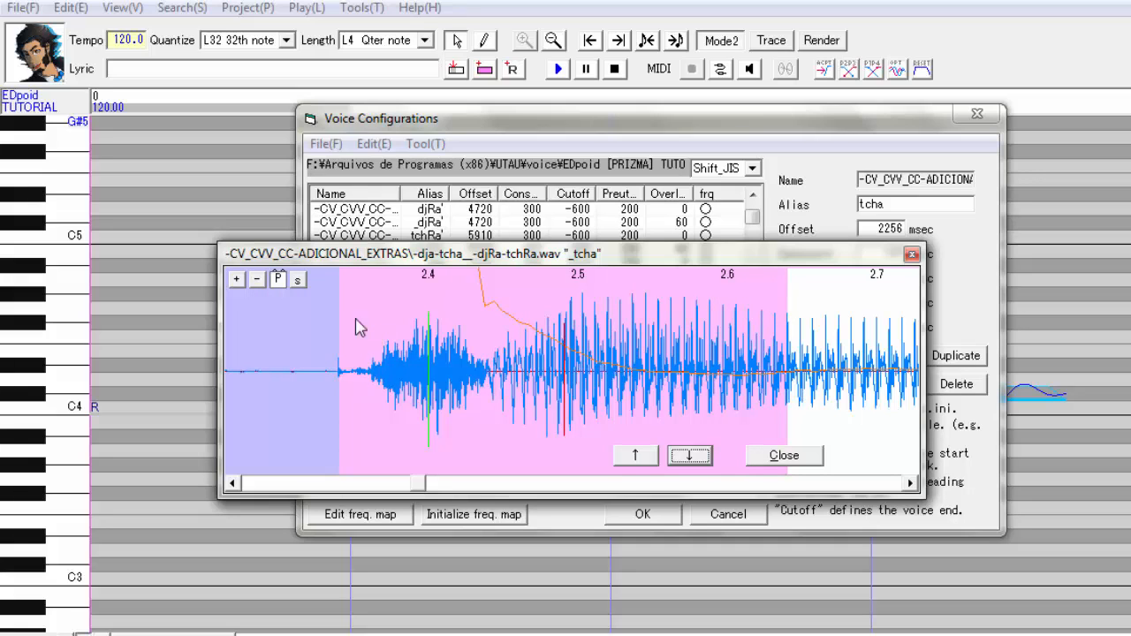
{"action": "left_click_drag", "start_coordinate": [338, 309], "coordinate": [263, 325]}
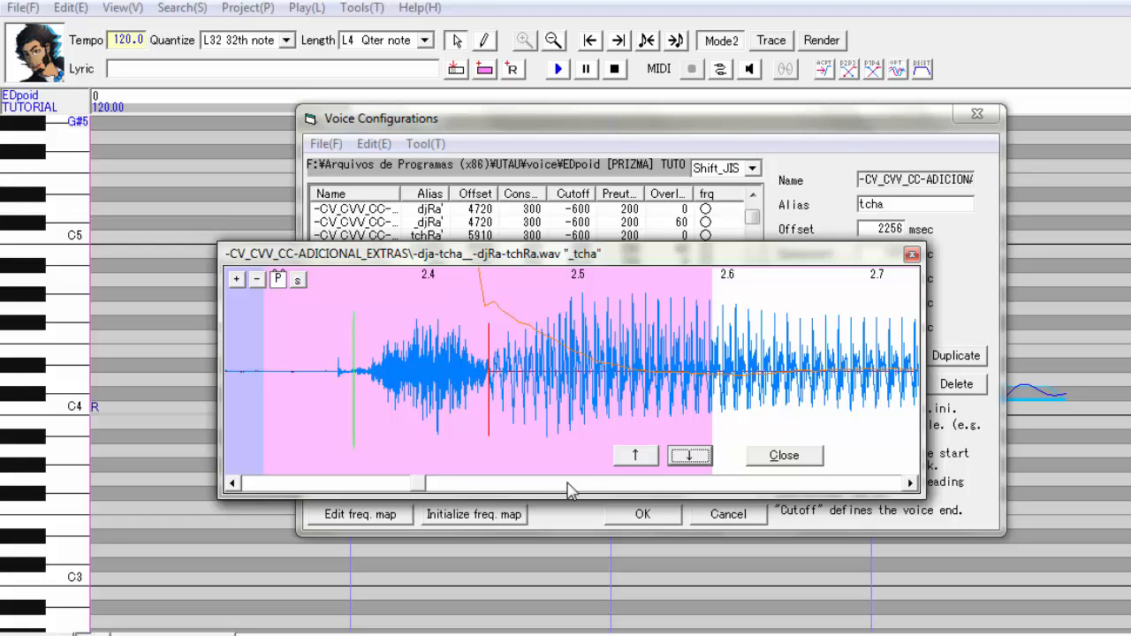
Set the _tcha cutoff just before 2.9 s, close the waveform editor and browse the list to the -CV-CCV aliases
{"action": "left_click", "coordinate": [279, 279]}
{"action": "left_click", "coordinate": [601, 485]}
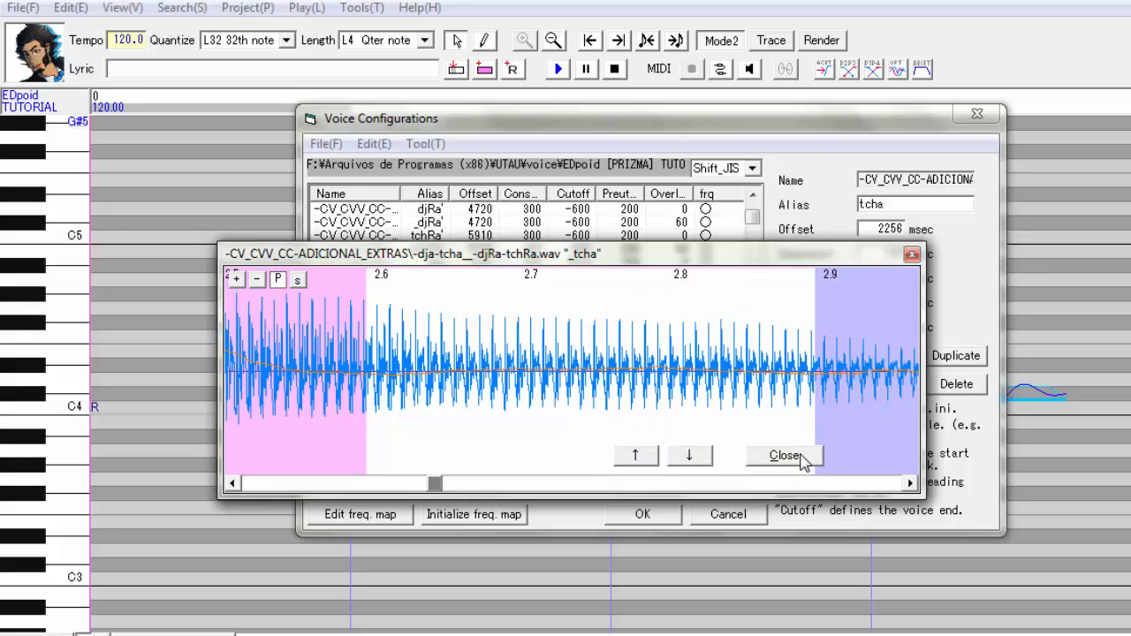
{"action": "left_click", "coordinate": [785, 456]}
{"action": "scroll", "coordinate": [517, 370], "scroll_direction": "down", "scroll_amount": 5}
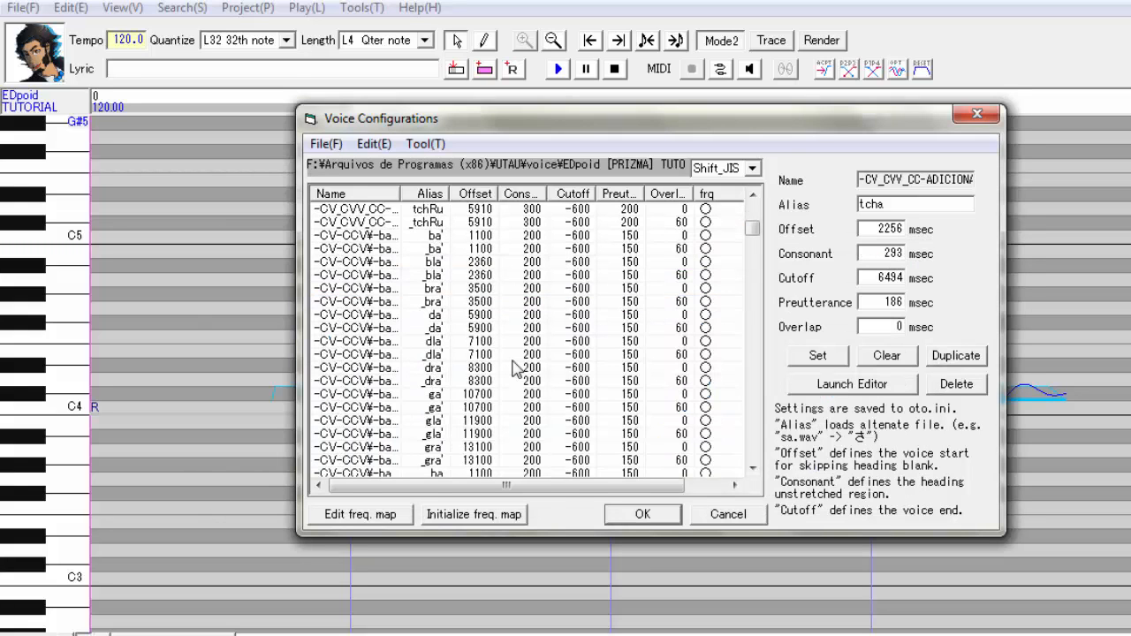